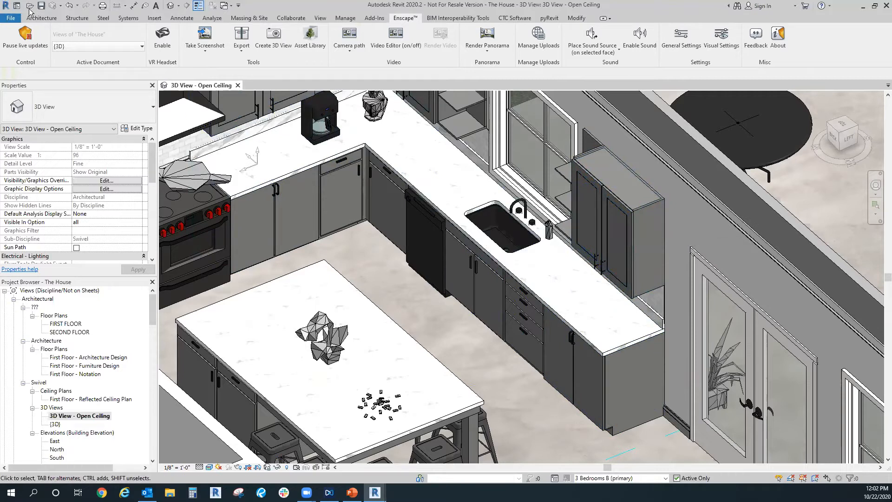
Step: Create a new project from the Construction Template
click(11, 18)
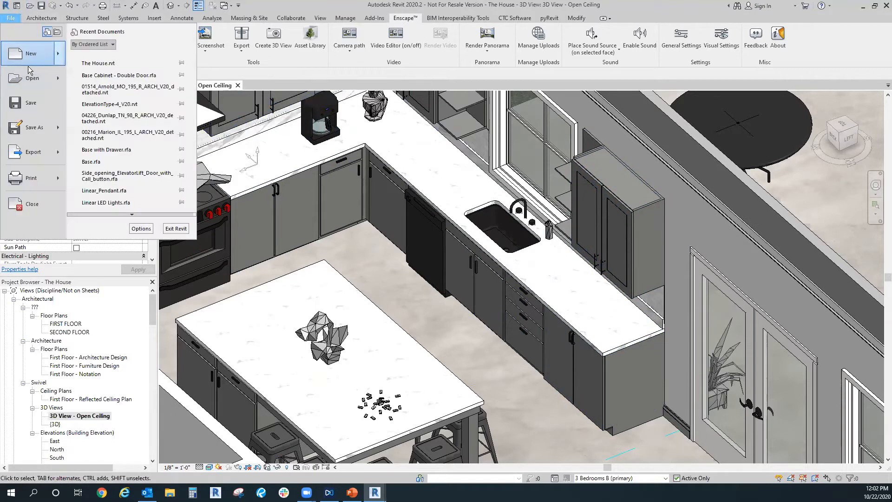
click(18, 44)
click(406, 227)
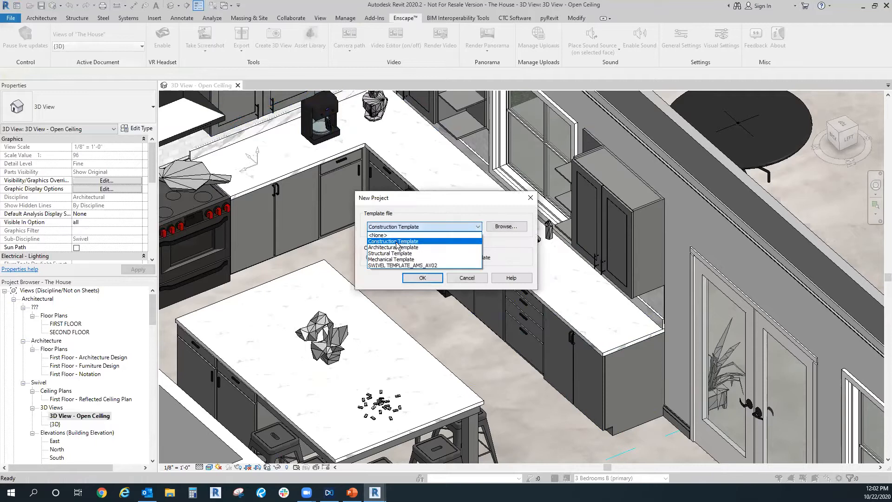
click(397, 241)
click(423, 278)
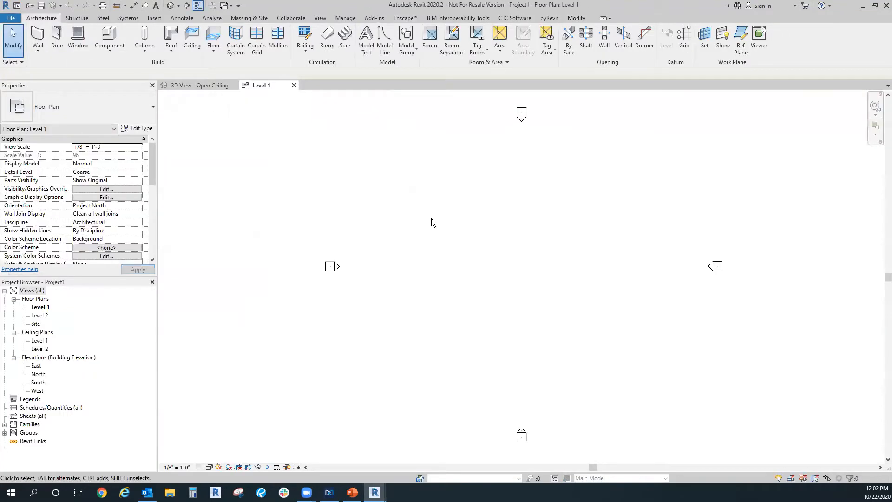
Step: Open Casework Configurator Admin from the CTC tools and dismiss the notice about downloading the latest content
click(514, 19)
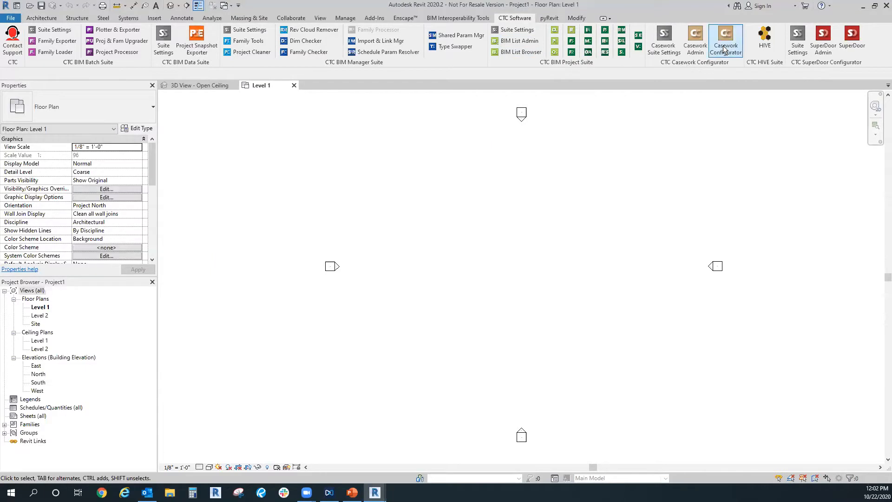
click(695, 47)
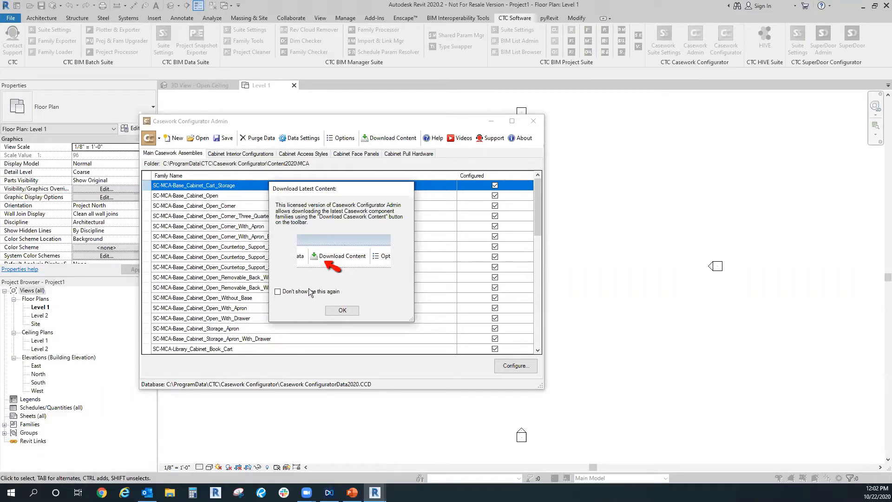
click(339, 311)
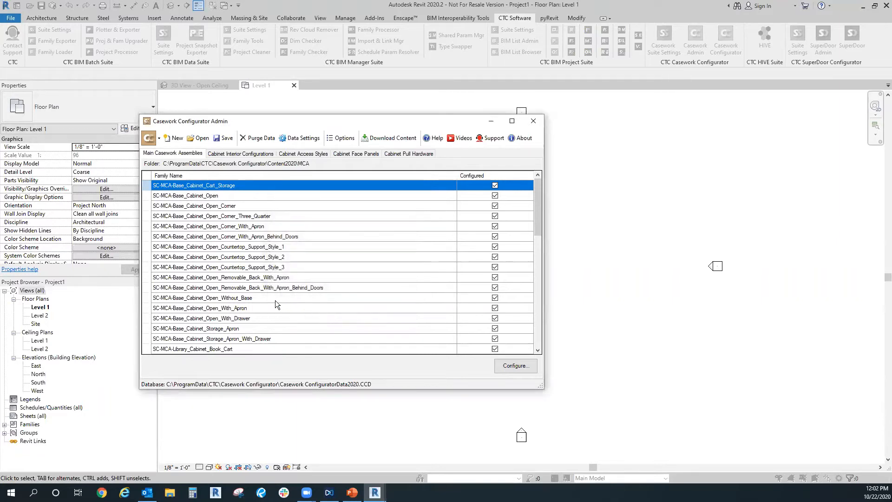
Step: Download the Casework content for Revit 2020 from the CTC website and return to Casework Configurator Admin
click(390, 140)
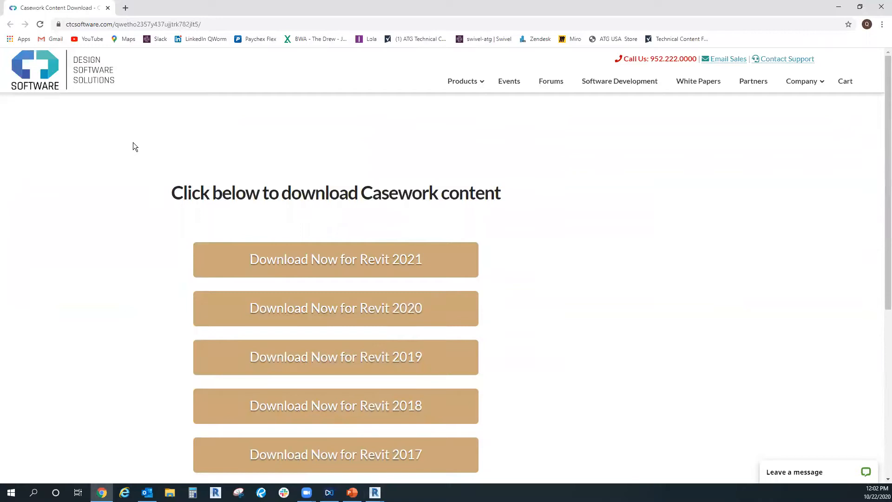
scroll(135, 145, down, 2)
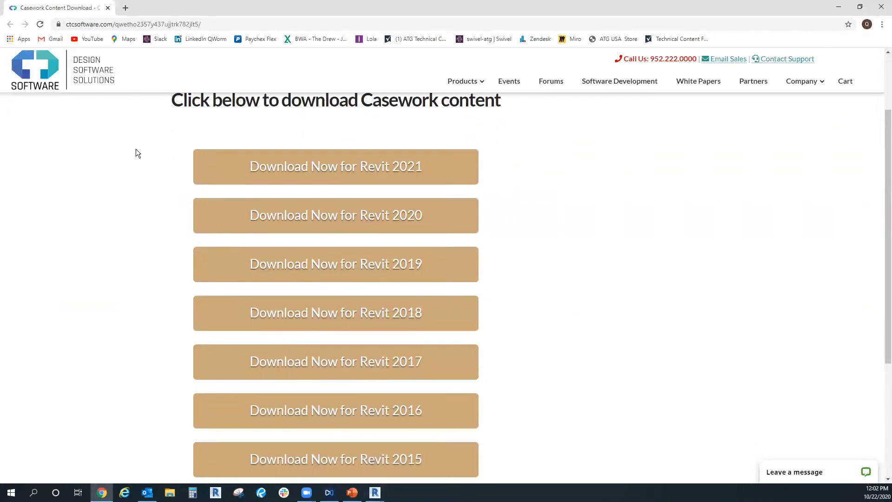
click(372, 220)
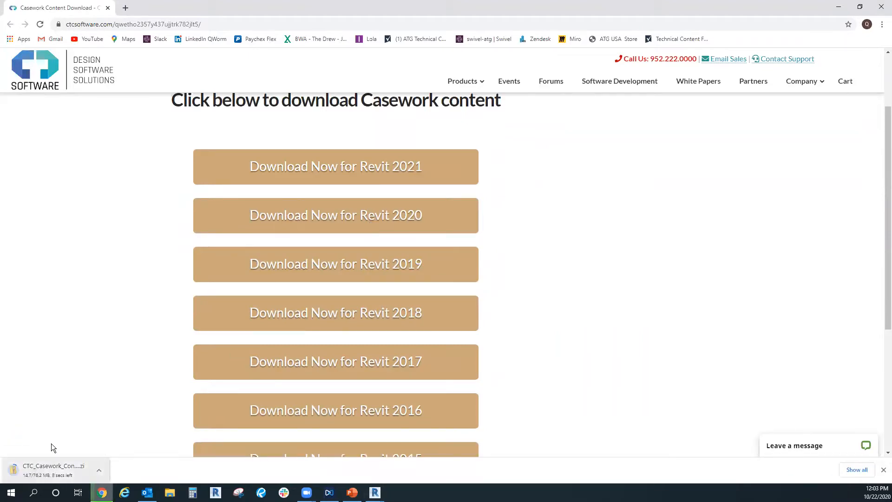
click(845, 11)
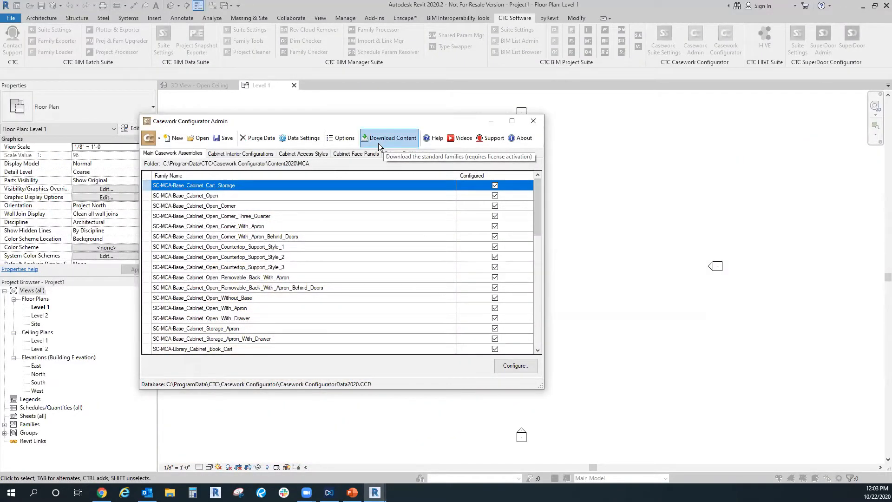
Step: In the data settings, set the family files' parent folder to Content2020 inside the downloaded CTC_Casework_Content_2020 folder
click(310, 144)
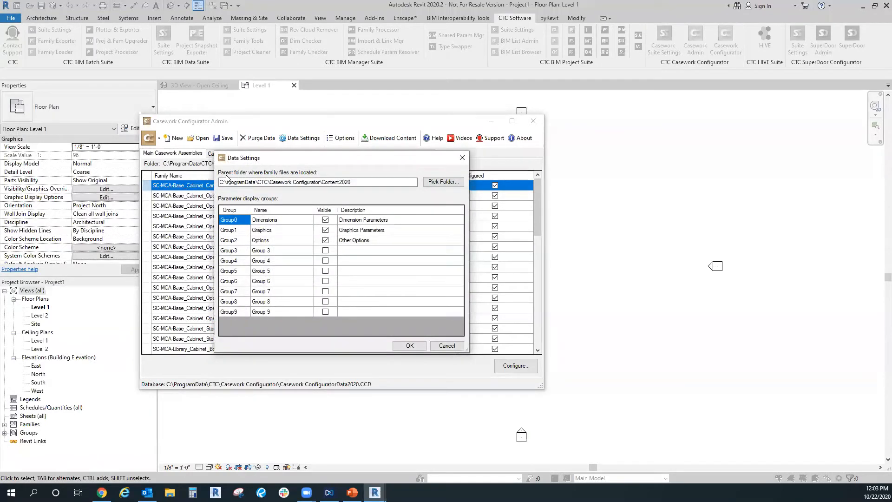
click(433, 182)
scroll(349, 268, up, 3)
scroll(348, 268, down, 2)
scroll(344, 274, down, 3)
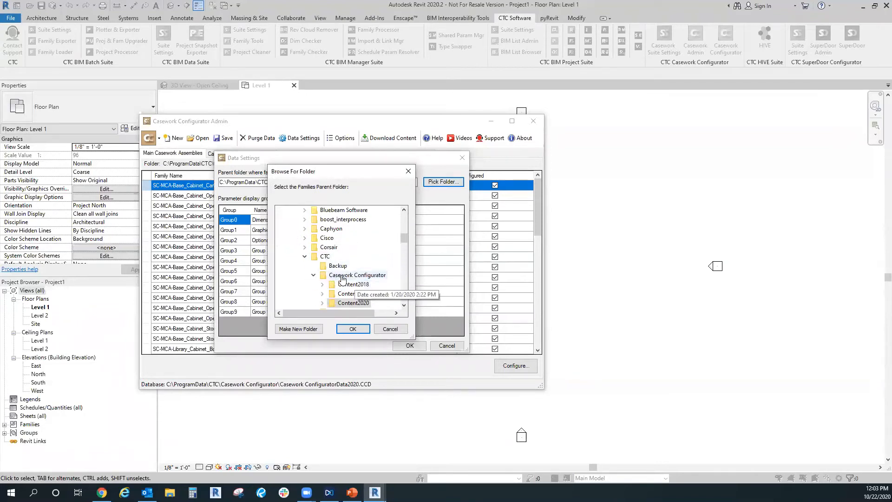
scroll(352, 280, down, 1)
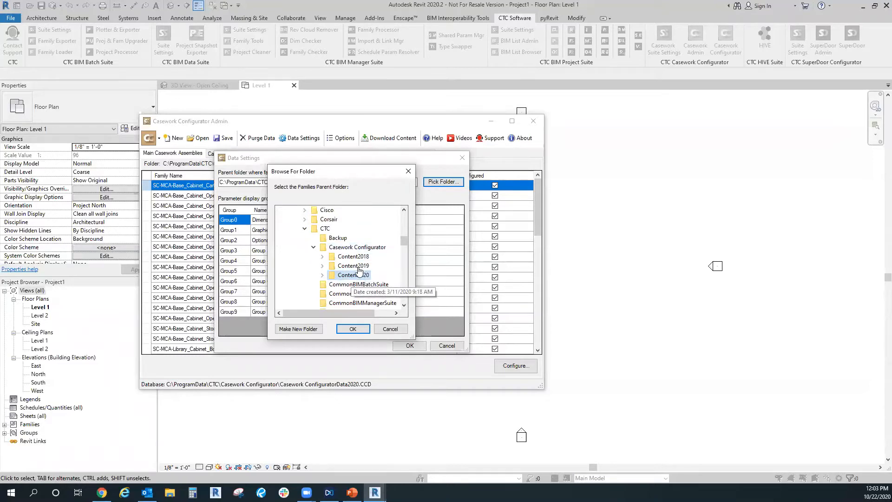
scroll(344, 270, up, 10)
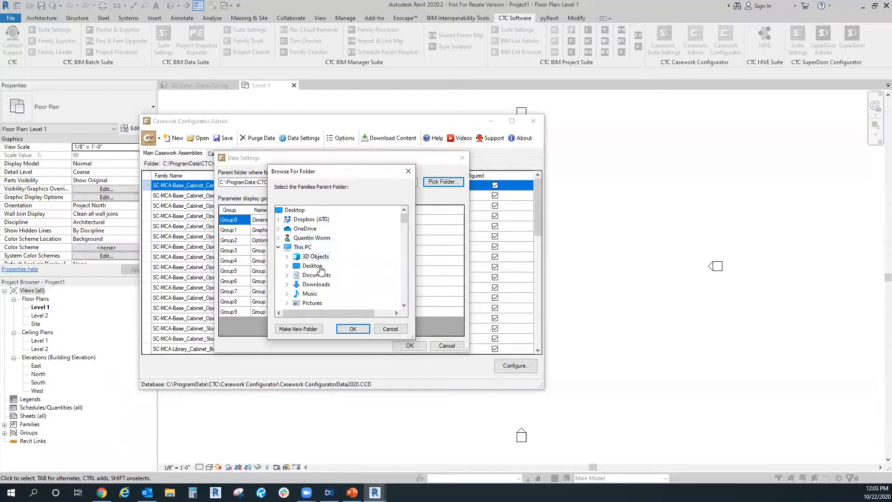
double_click(321, 284)
scroll(330, 284, down, 2)
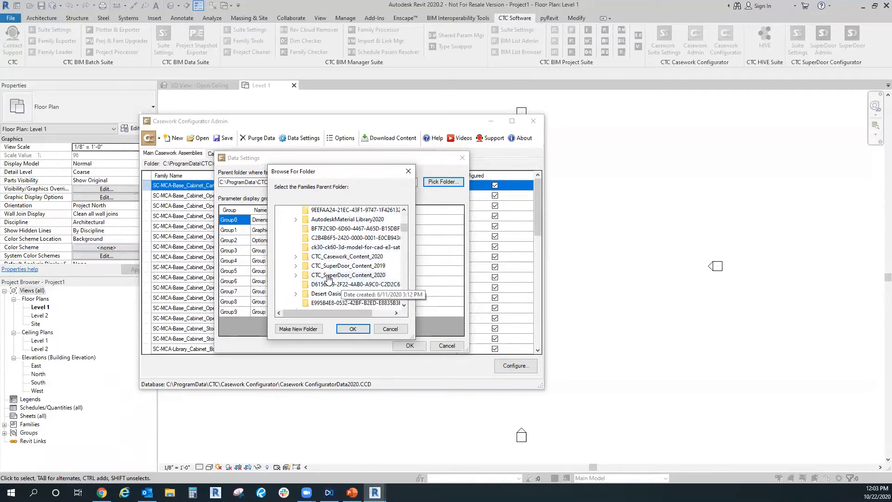
scroll(343, 284, down, 1)
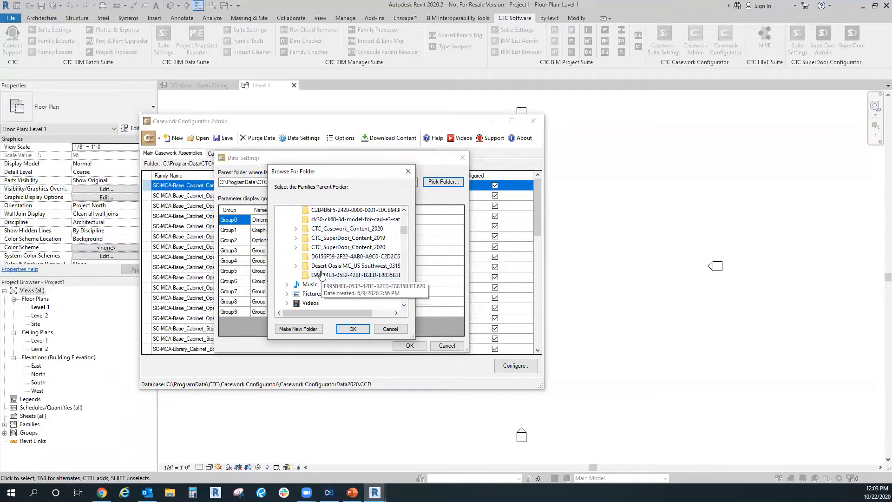
double_click(343, 230)
double_click(335, 257)
click(335, 257)
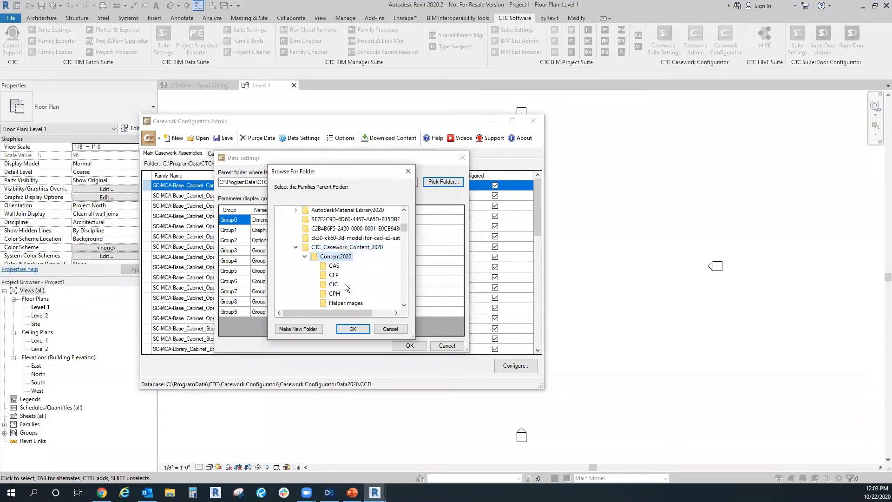
click(352, 329)
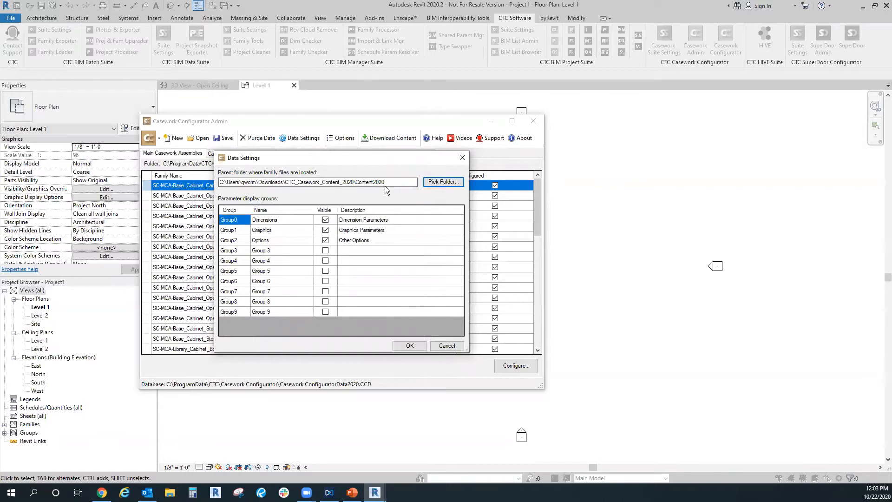
click(413, 346)
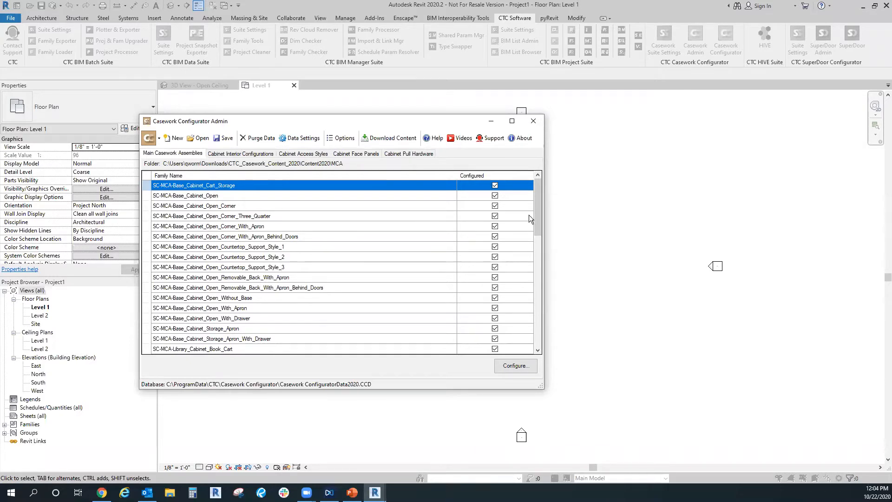
Step: Close Casework Configurator Admin without saving the applied changes to the database
mouse_move(539, 217)
mouse_down()
mouse_move(535, 327)
mouse_move(536, 209)
mouse_up()
click(532, 122)
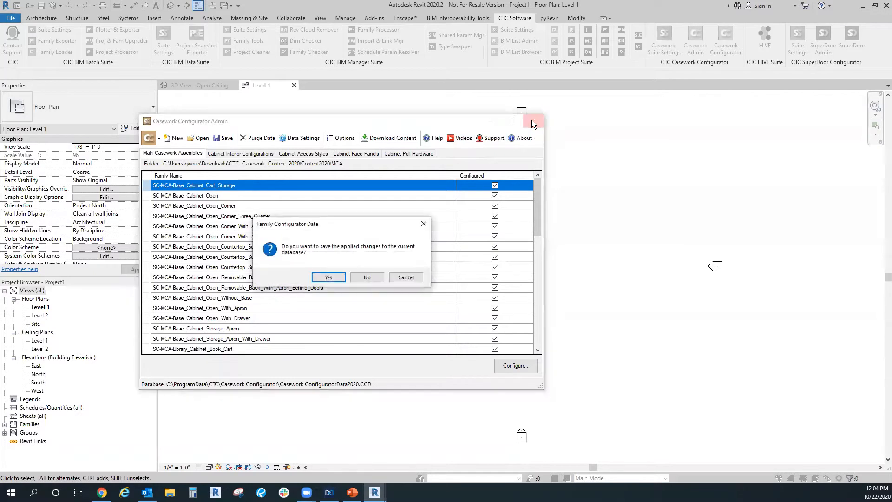
click(367, 277)
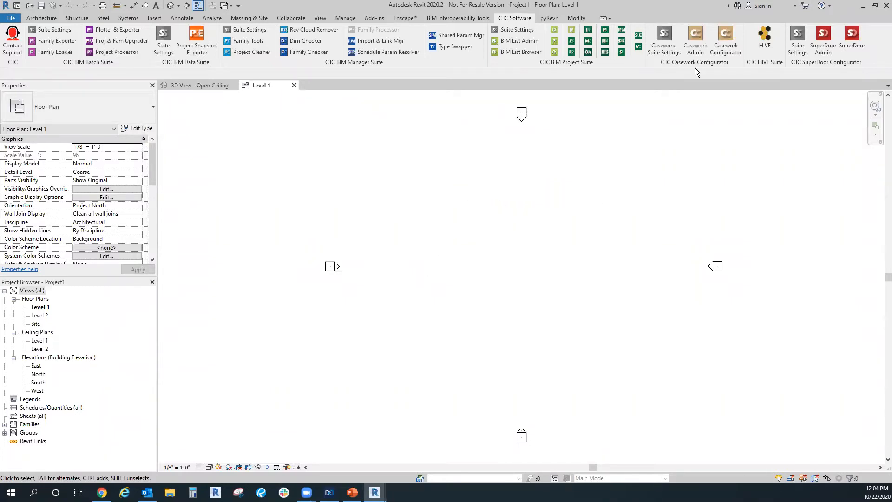
click(719, 52)
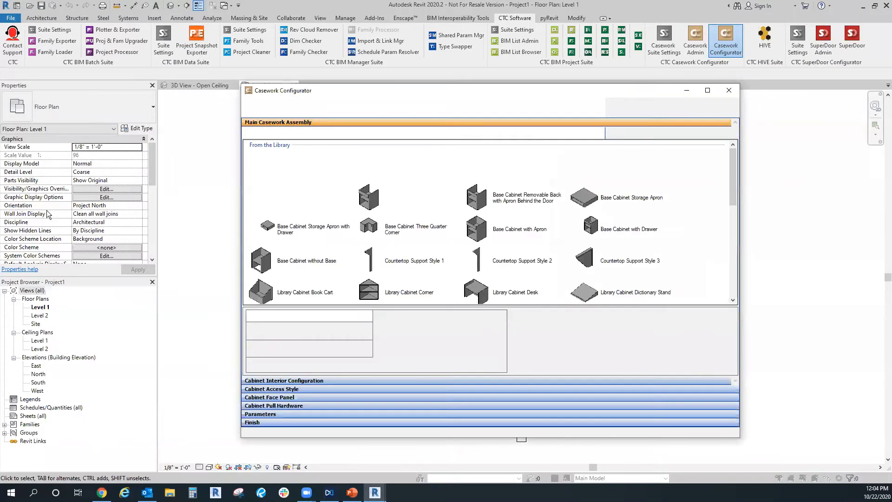
click(338, 189)
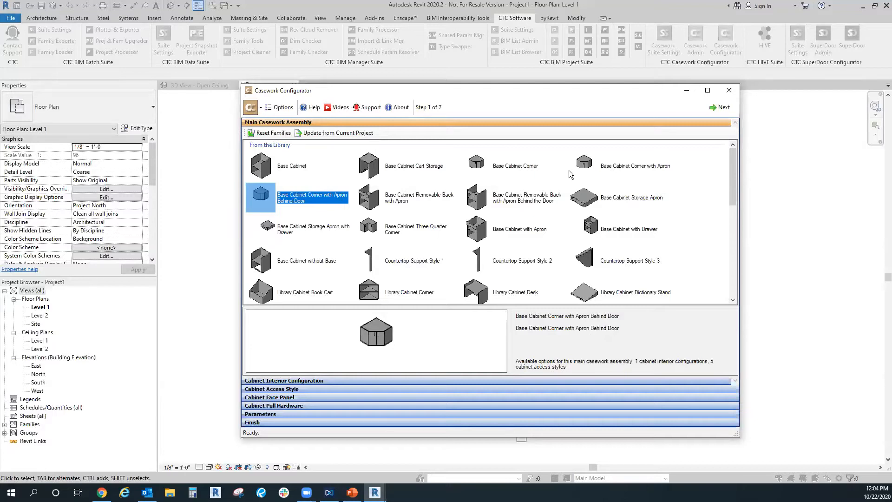
click(582, 167)
click(729, 91)
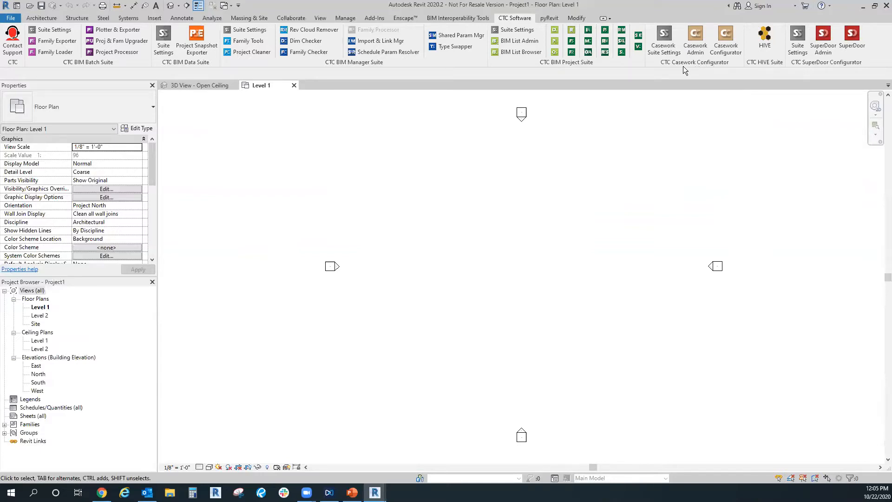
Step: Open the Casework Configurator and preview its main casework assemblies, including the corner base, tall storage, wall hung and wardrobe cabinets
click(725, 45)
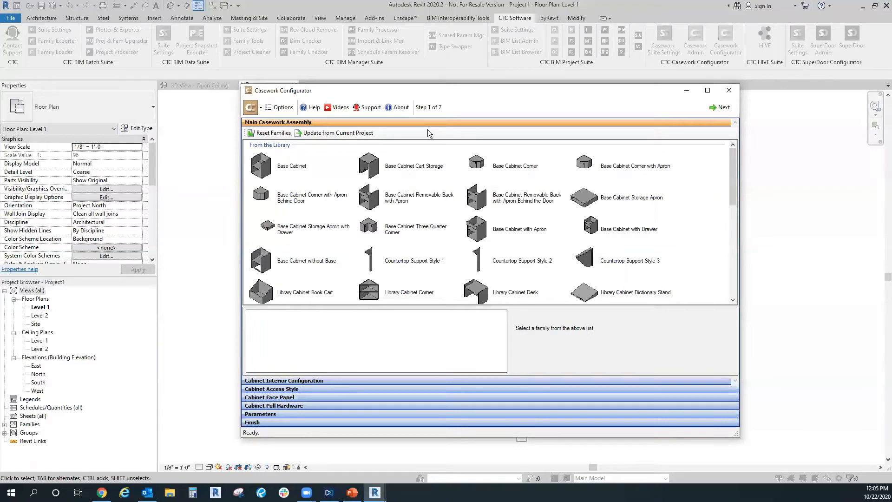
click(495, 170)
click(279, 166)
click(363, 169)
scroll(361, 170, down, 1)
click(361, 168)
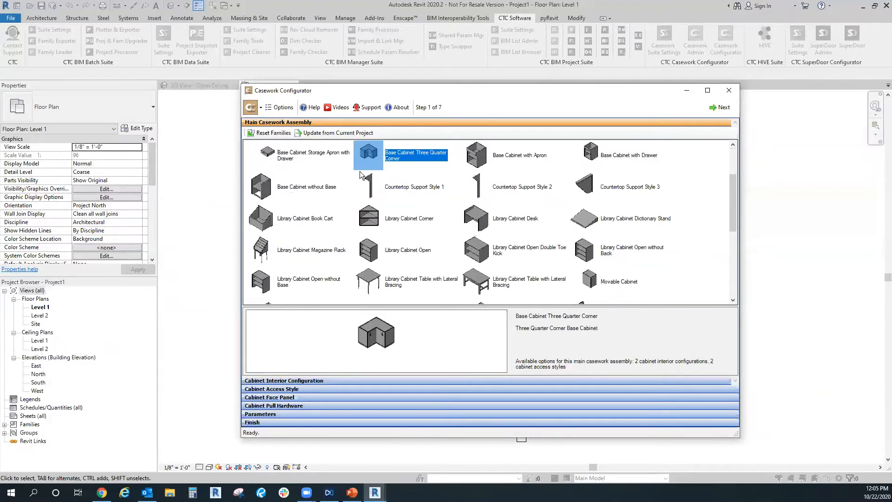
scroll(360, 171, down, 2)
click(363, 172)
click(372, 195)
click(394, 234)
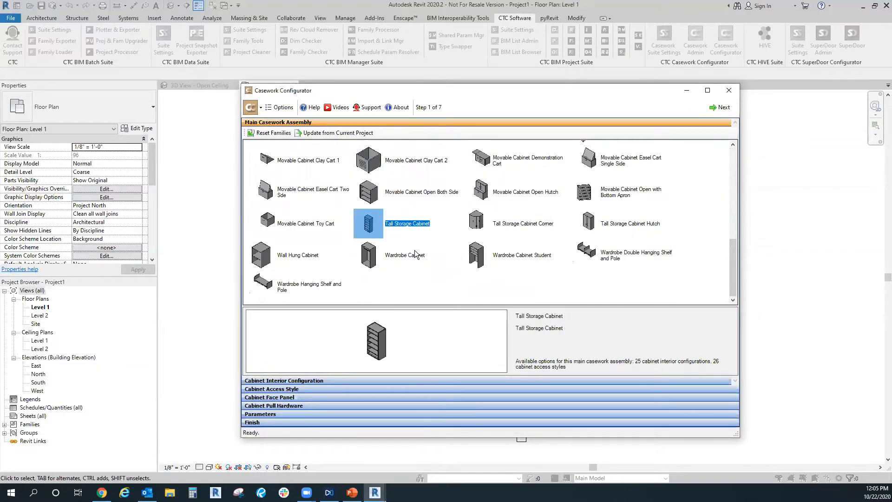
click(302, 259)
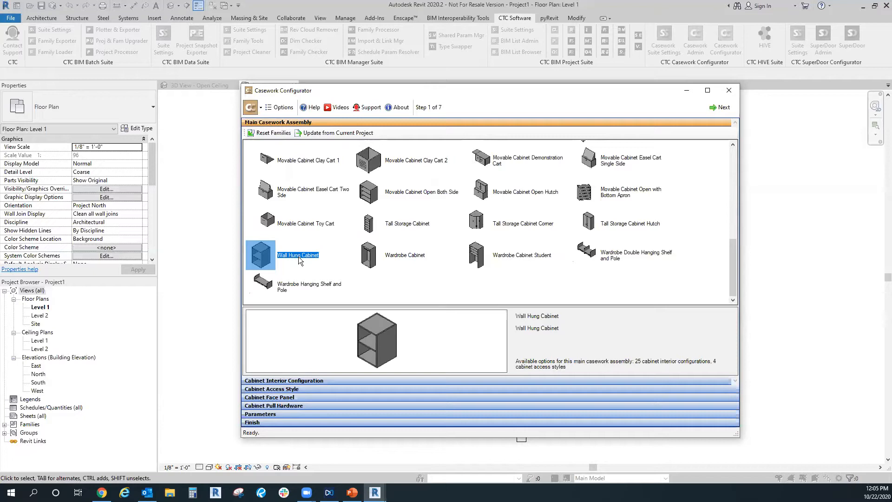
click(411, 259)
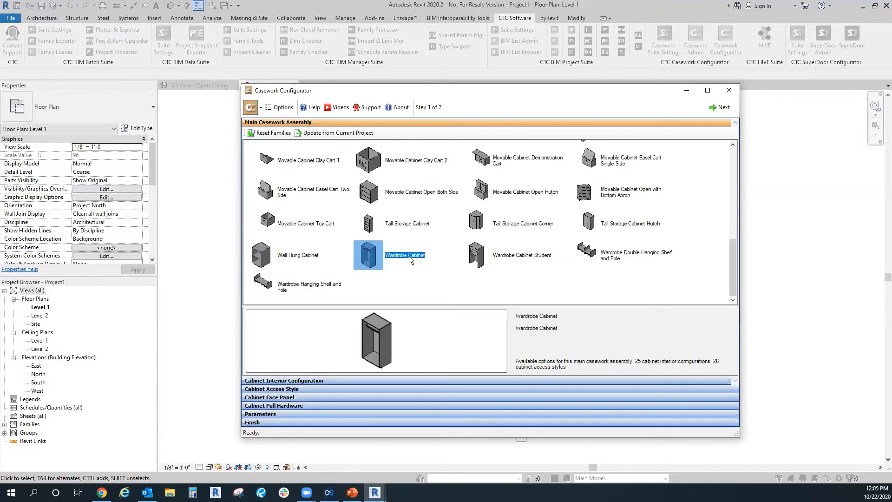
click(626, 226)
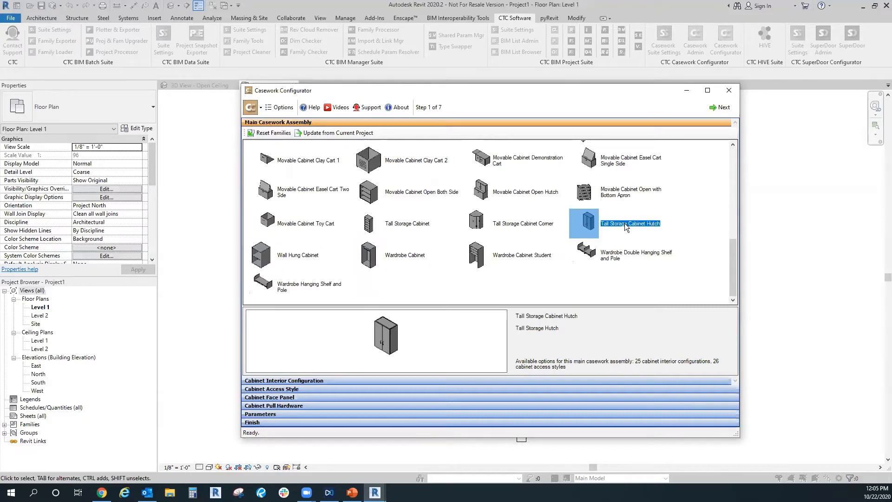
Step: Choose Base Cabinet as the main casework assembly and proceed to the cabinet interior configuration
scroll(616, 255, up, 2)
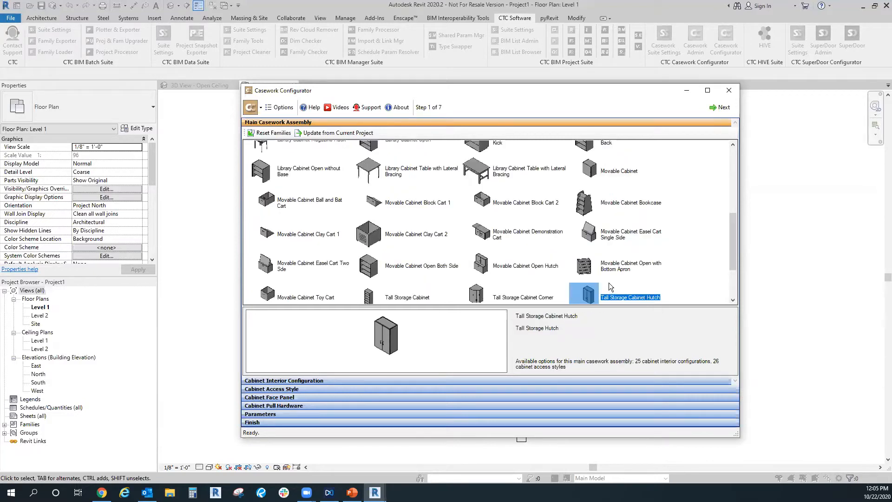
scroll(609, 279, up, 5)
click(605, 271)
click(364, 172)
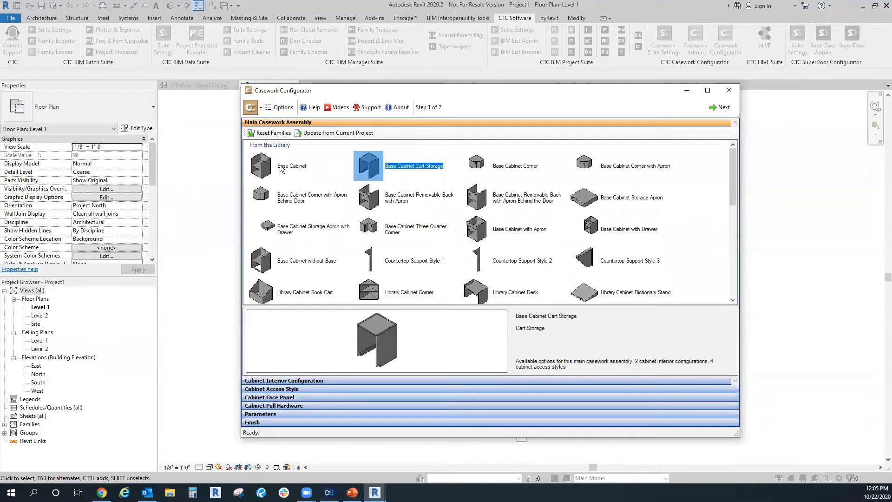
click(282, 169)
click(402, 171)
click(300, 168)
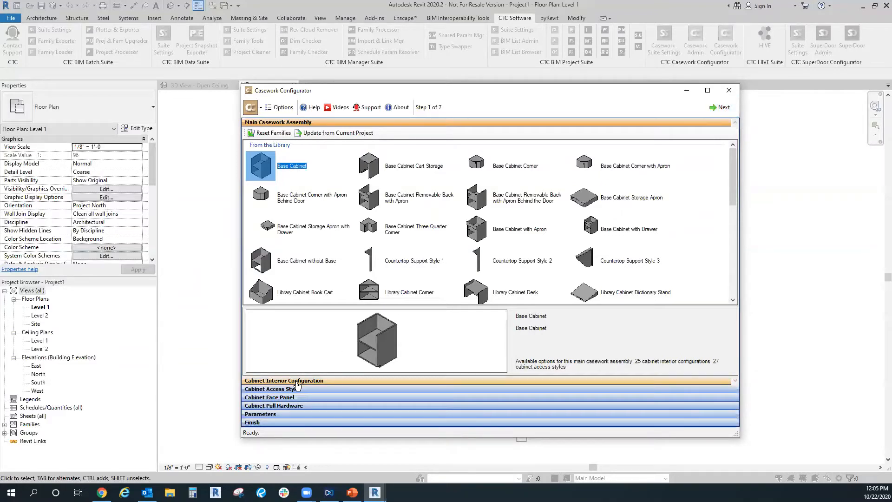
double_click(286, 167)
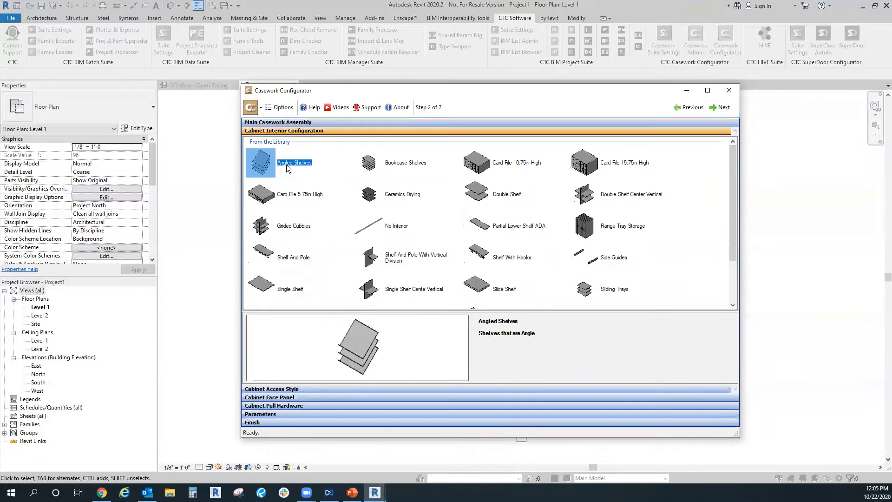
Step: Compare the cabinet interiors such as Ceramics Drying, Bookcase Shelves and Double Shelf, choose Single Shelf and proceed to the access styles
click(361, 175)
click(374, 195)
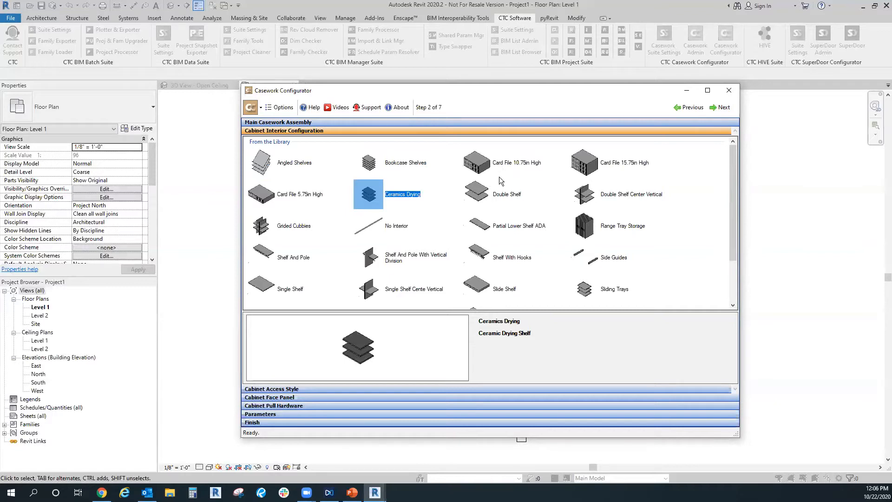
click(477, 203)
click(383, 173)
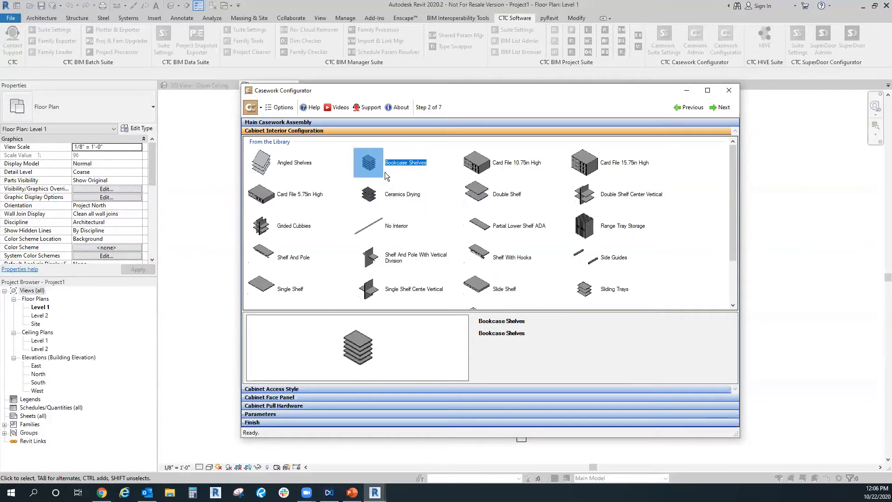
click(511, 194)
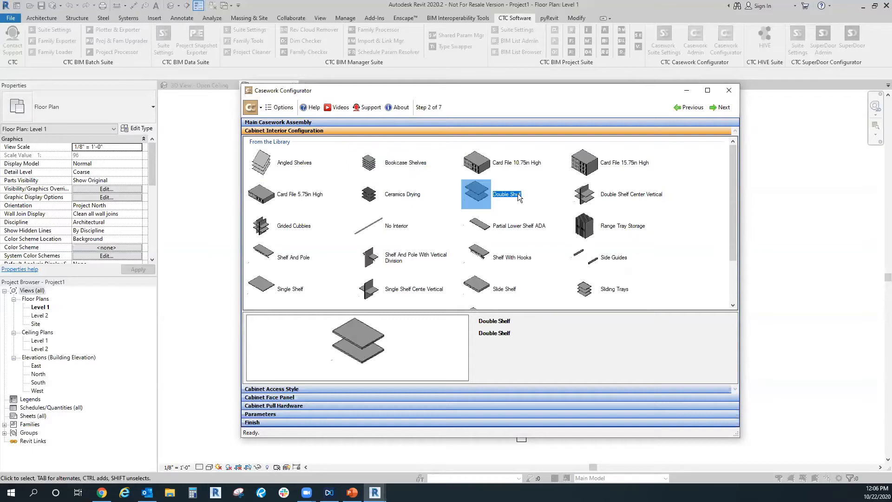
scroll(519, 194, down, 2)
click(519, 195)
click(287, 230)
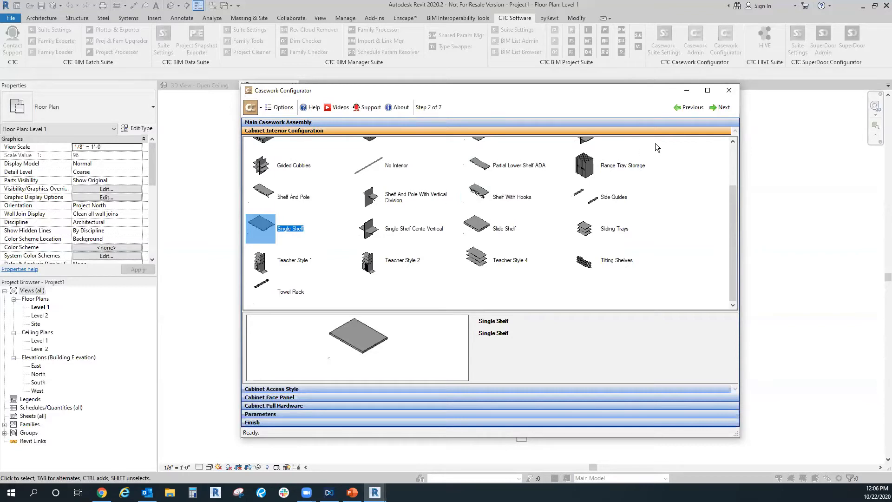
click(722, 109)
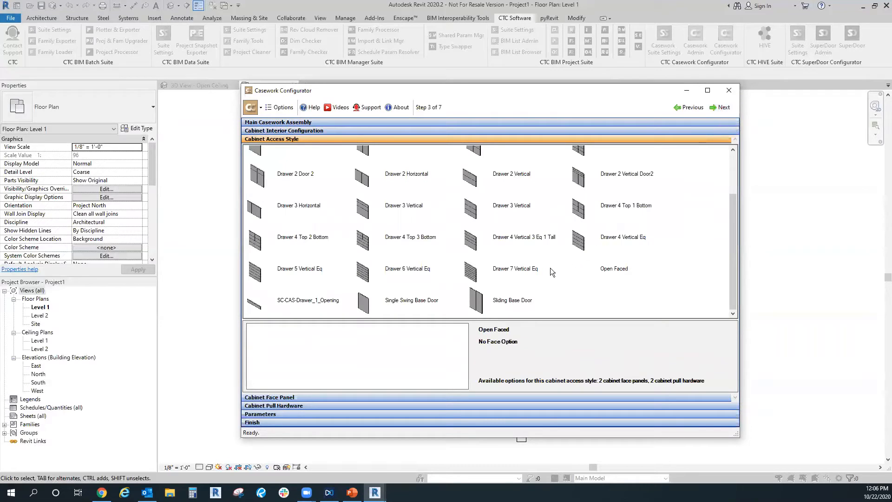
Step: Preview the cabinet access styles, including Drawer 3 Vertical, Door 2 Split Height and Single Swing Base Door
scroll(532, 265, up, 2)
click(529, 266)
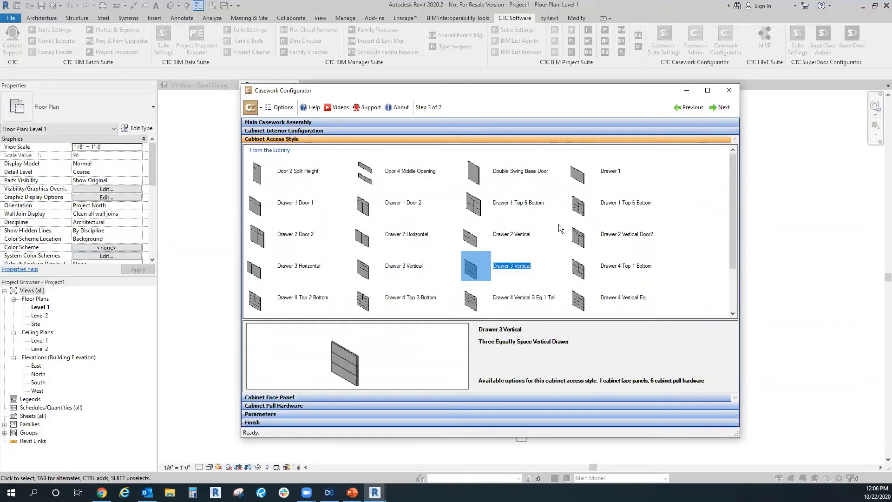
click(479, 196)
click(308, 177)
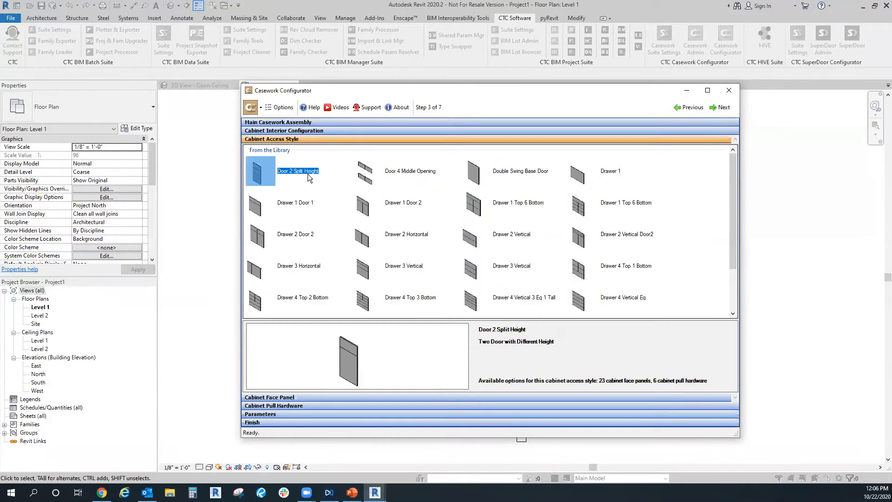
scroll(320, 178, down, 2)
click(384, 203)
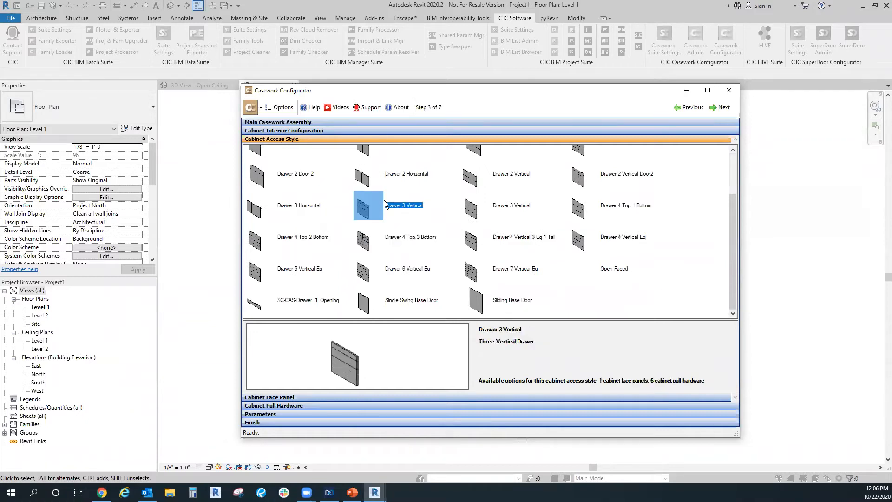
click(484, 303)
click(411, 301)
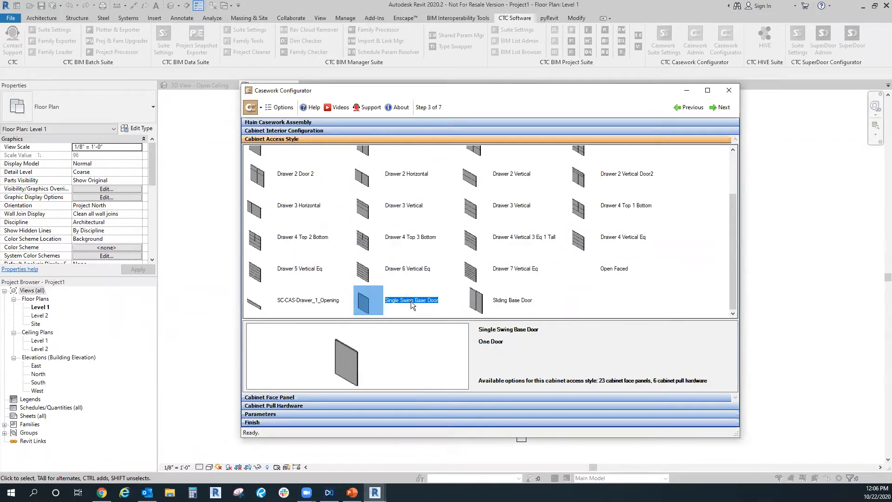
click(399, 270)
click(397, 206)
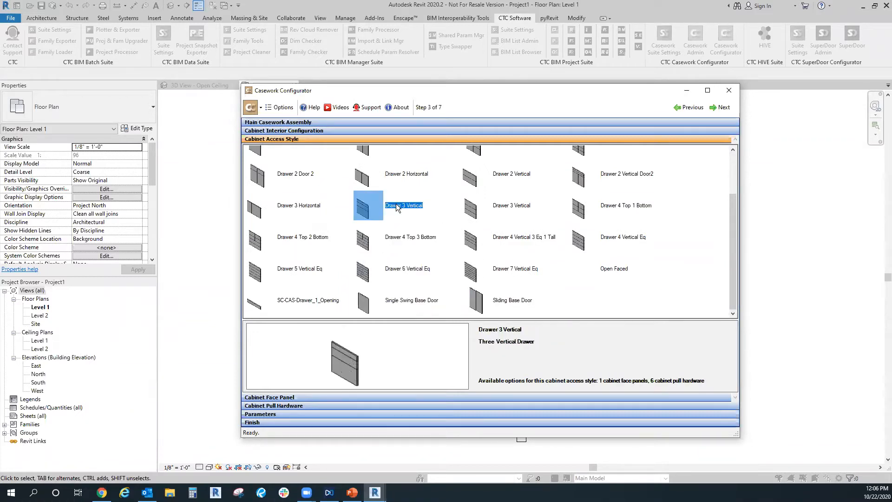
click(409, 179)
scroll(492, 181, up, 2)
click(501, 202)
Step: Compare Door 4 Middle Opening with Double Swing Base Door, choose Double Swing Base Door and proceed to the face panels
click(518, 173)
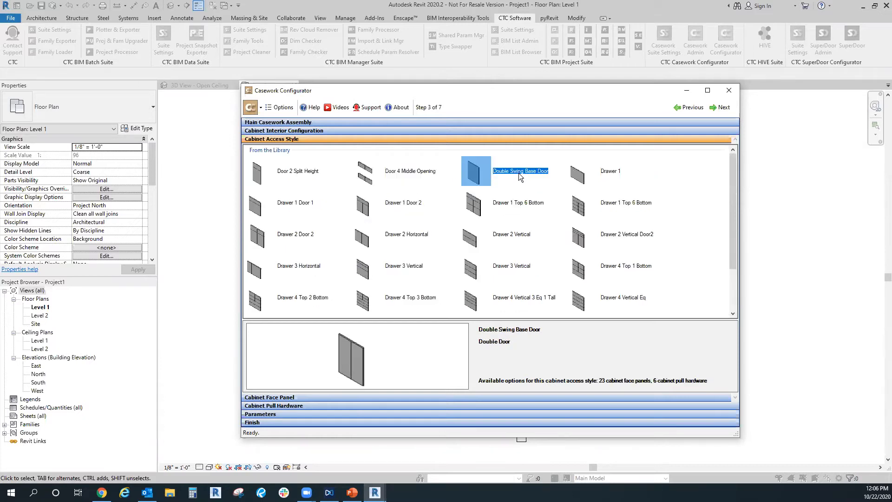
click(375, 173)
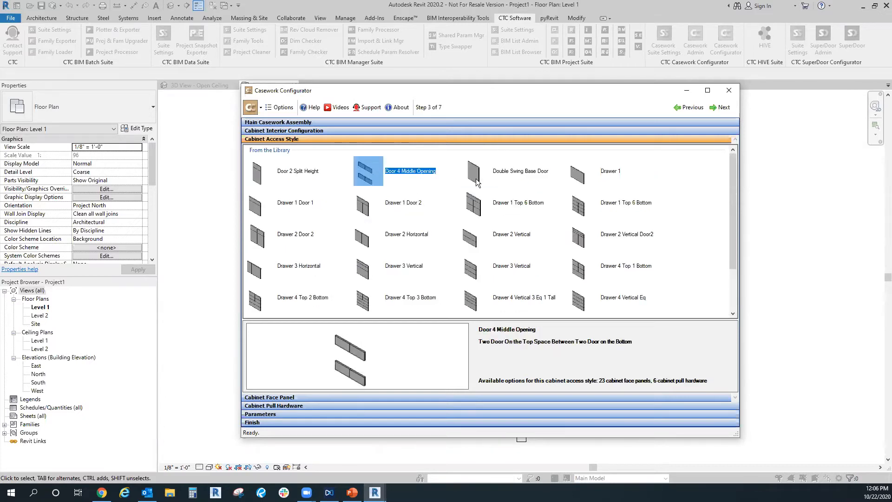
click(520, 172)
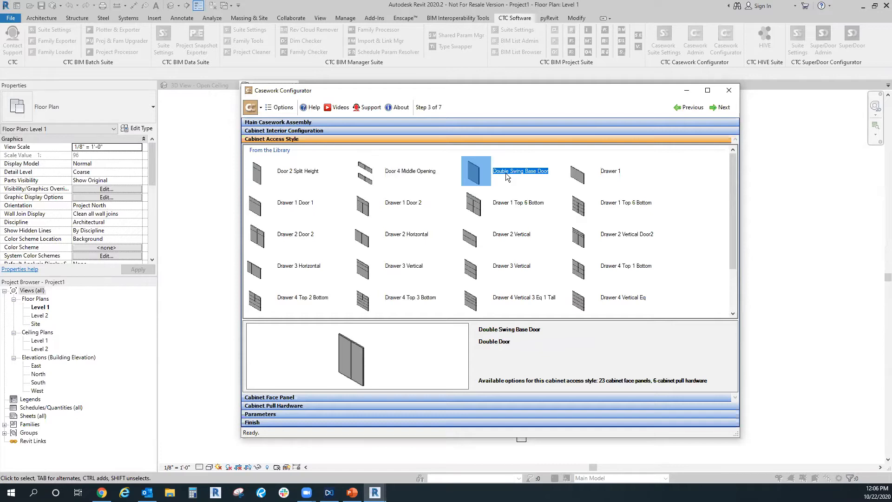
click(337, 398)
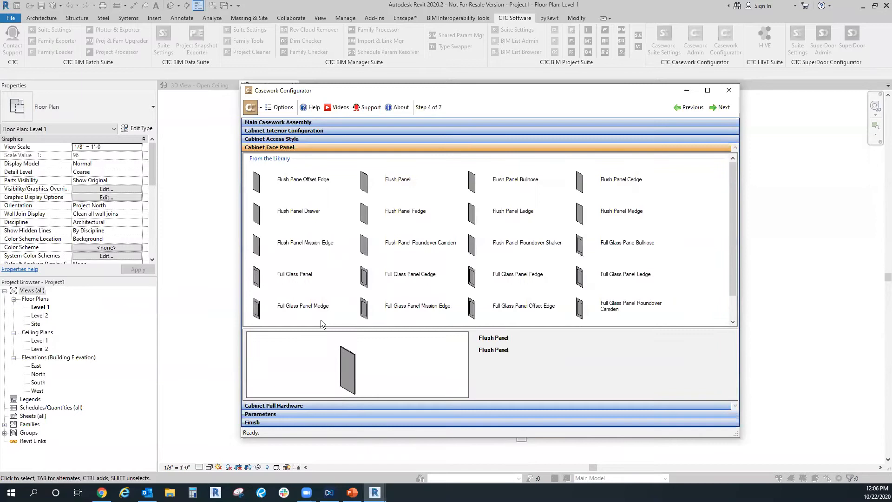
Step: Preview the flush face panels, choose Full Glass Panel as the cabinet face panel and proceed to the pull hardware
click(314, 180)
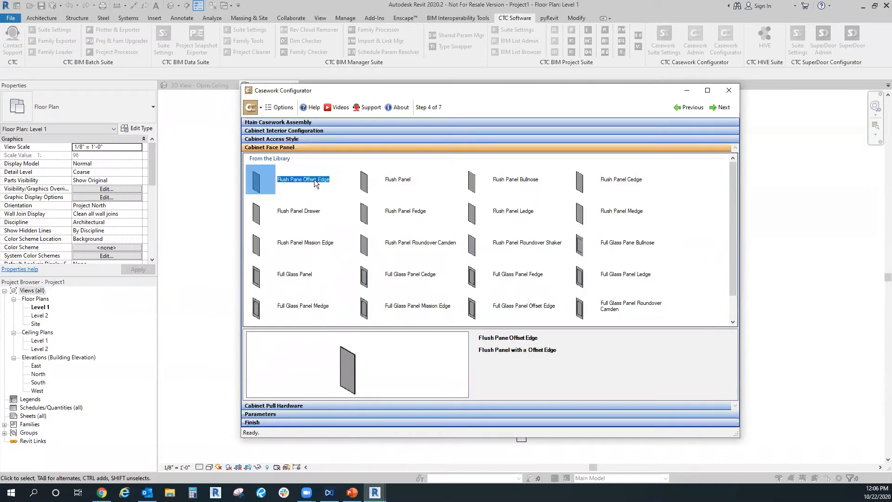
click(367, 186)
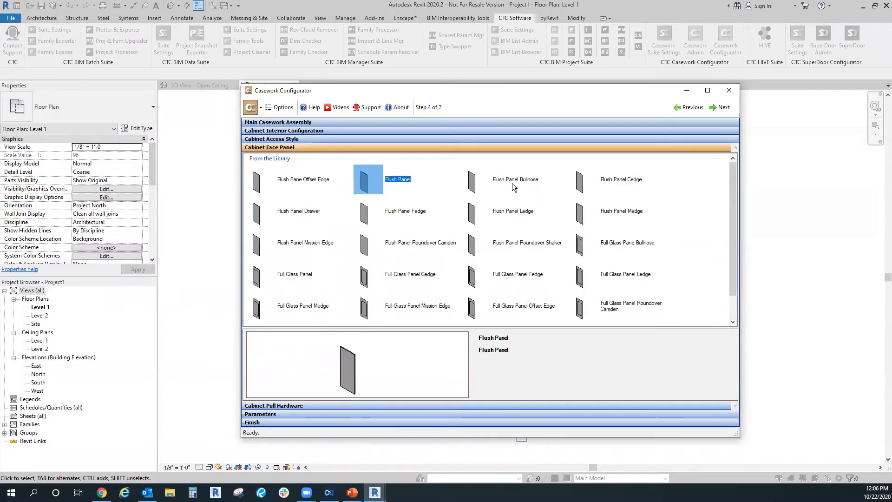
click(614, 185)
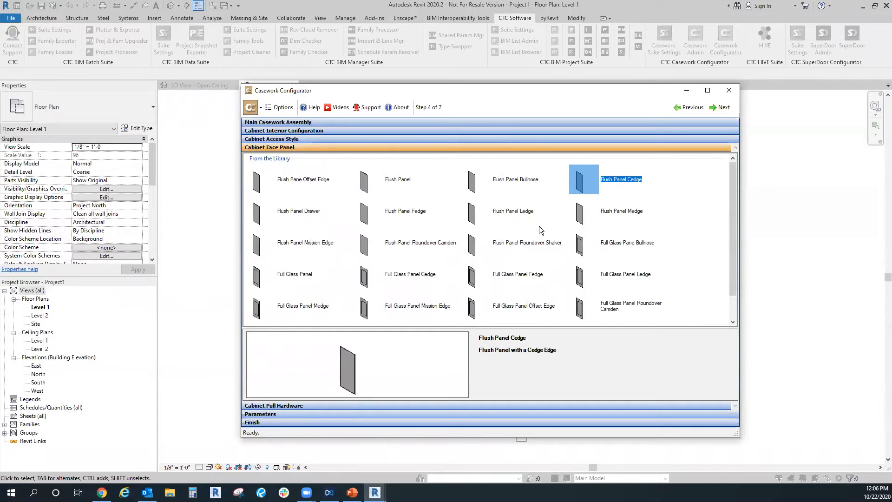
scroll(541, 231, down, 1)
click(500, 234)
click(289, 251)
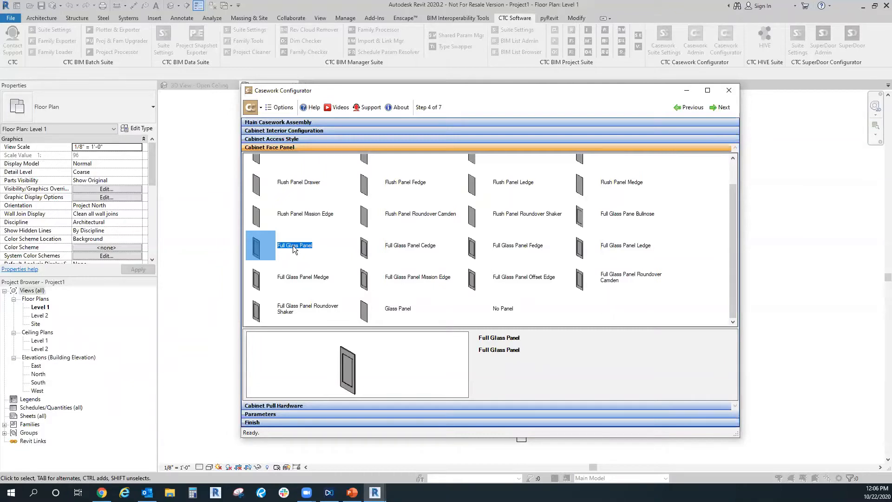
double_click(293, 245)
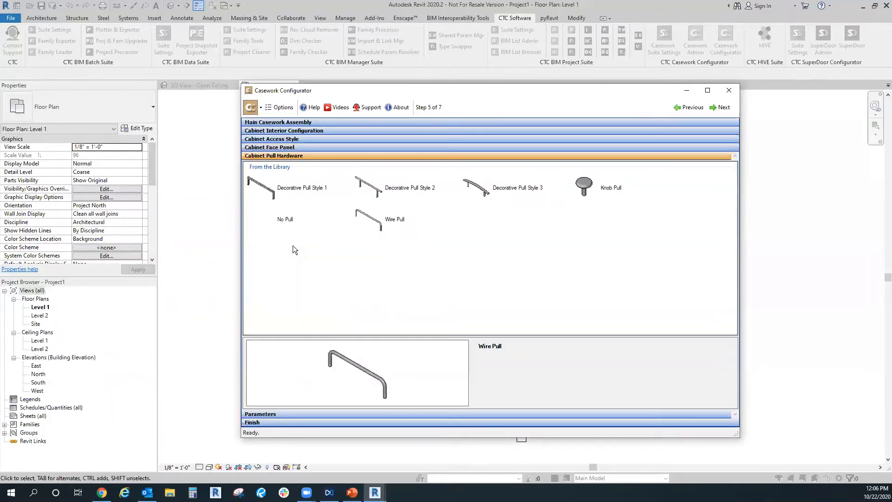
Step: Choose Decorative Pull Style 2 as the cabinet pull hardware and proceed to the parameters
click(265, 191)
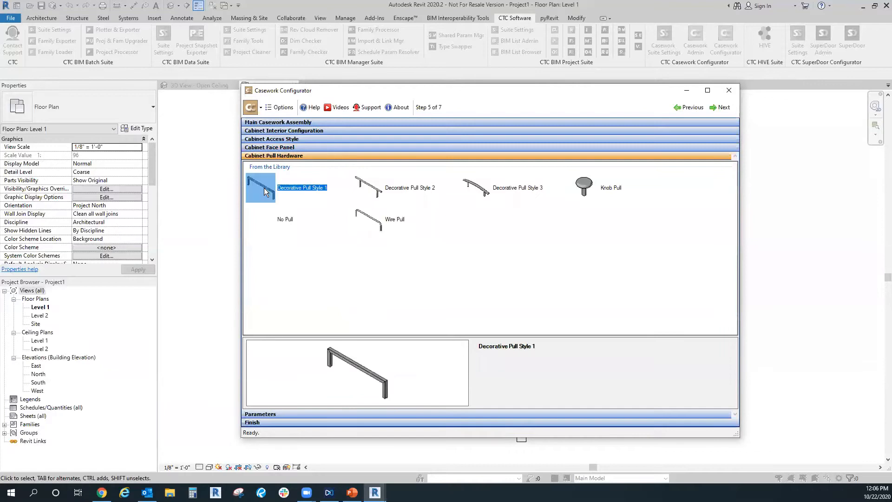
click(390, 214)
click(401, 187)
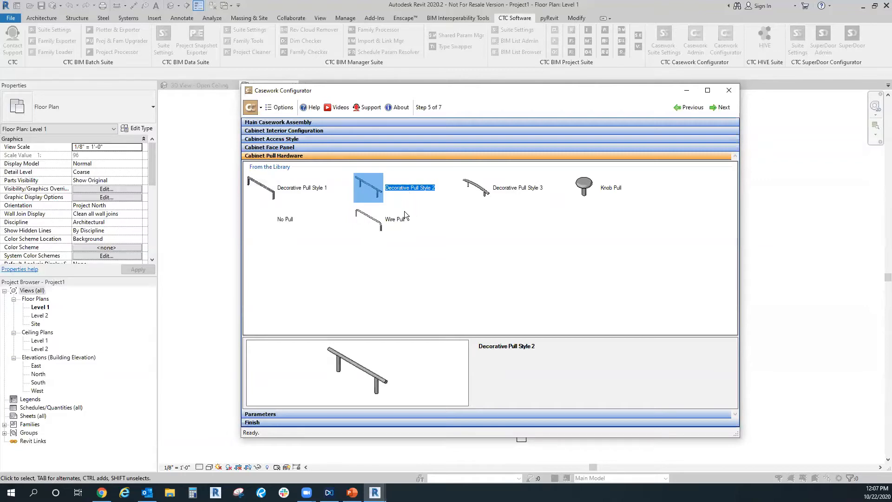
click(346, 416)
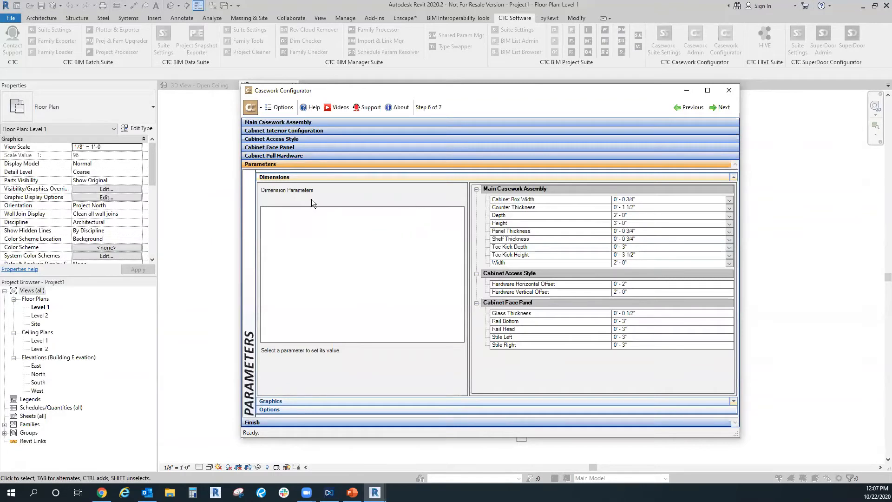
Step: Set the main casework assembly's Width to 3' - 0" and proceed to the final naming stage
click(634, 265)
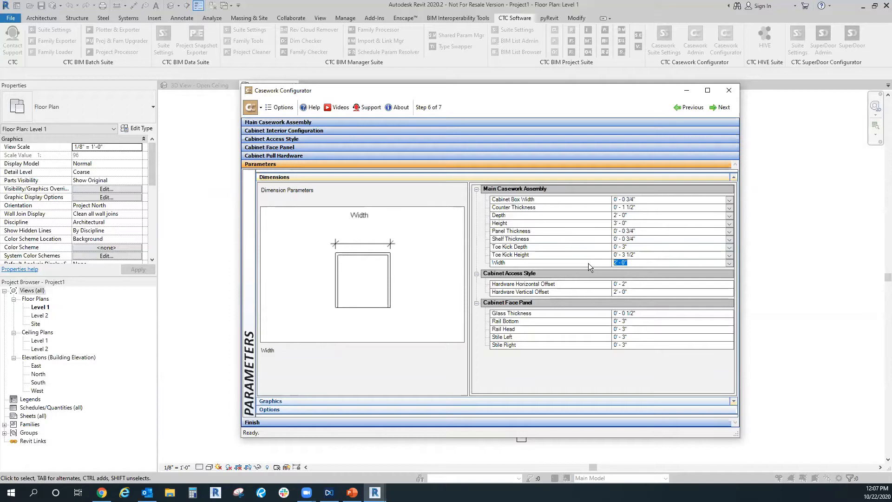
text(3)
click(624, 285)
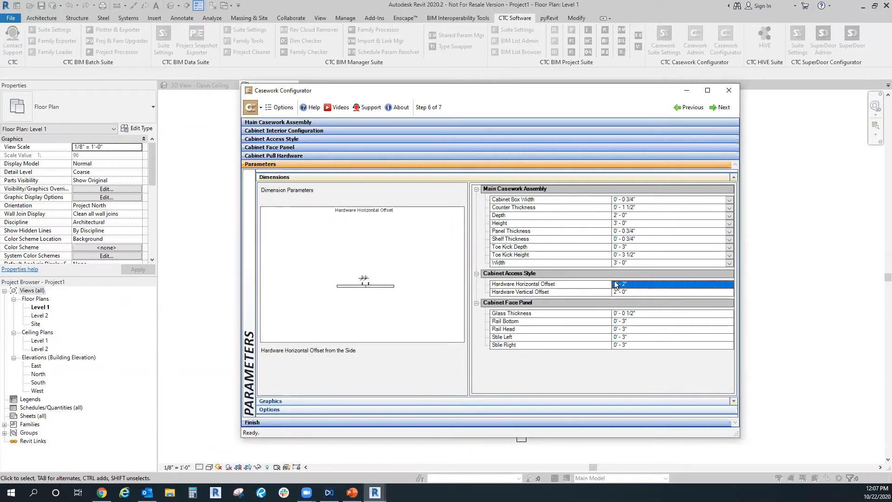
click(638, 239)
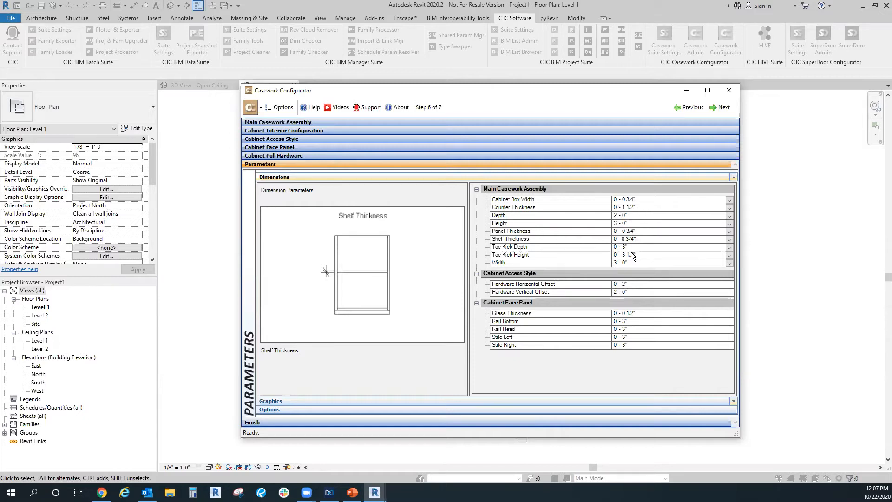
click(376, 423)
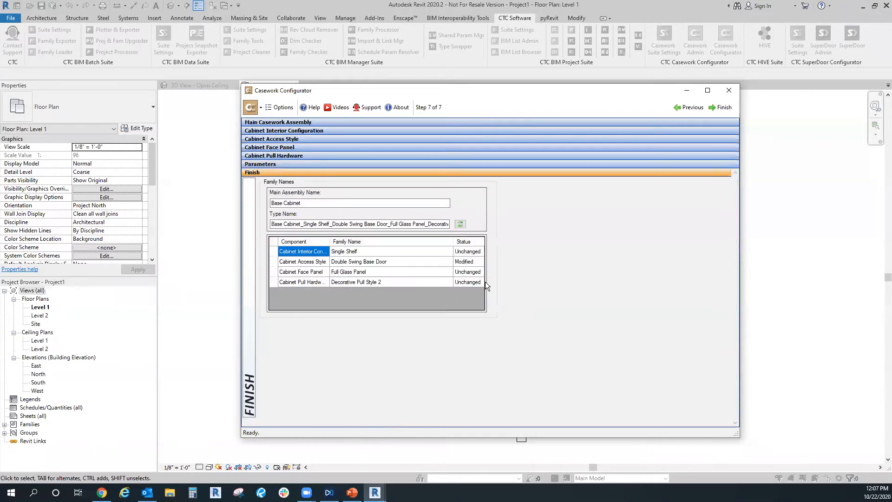
Step: Rename the main assembly as Base Cabinet - Double Door
click(314, 204)
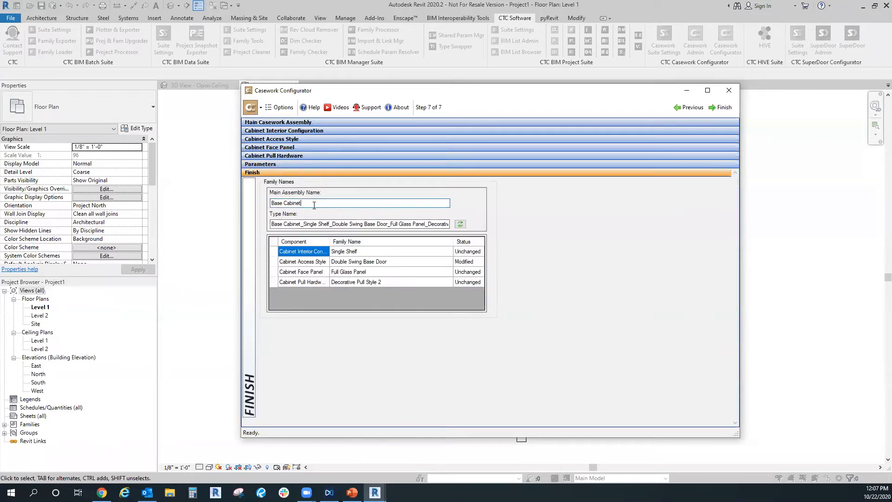
text(-)
text( Double )
text(Dor)
text(or)
Step: Shorten the type name to Base Cabinet_Double Swing
mouse_move(316, 224)
mouse_down()
mouse_move(300, 226)
mouse_move(331, 226)
mouse_up()
key(BackSpace)
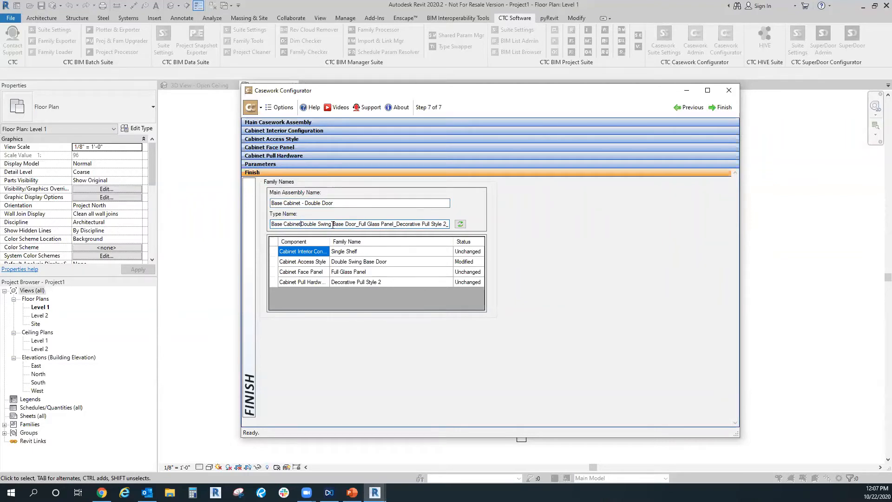
text(_)
drag(334, 226, 460, 228)
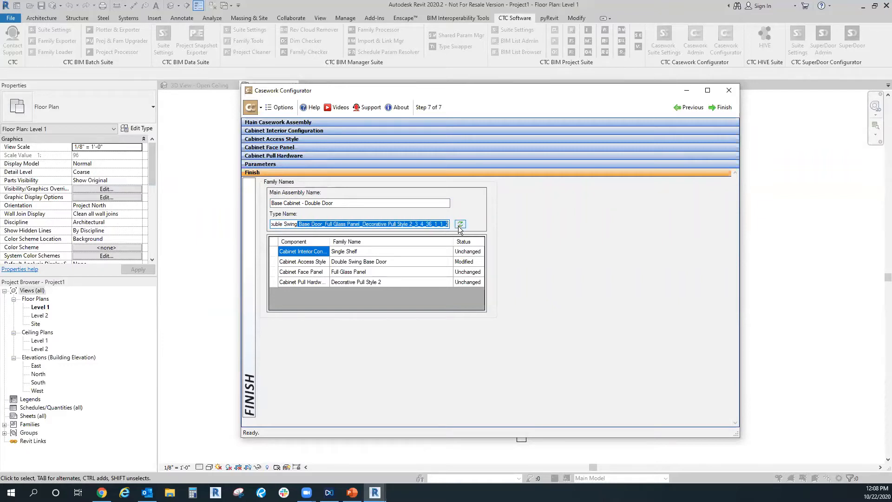
key(BackSpace)
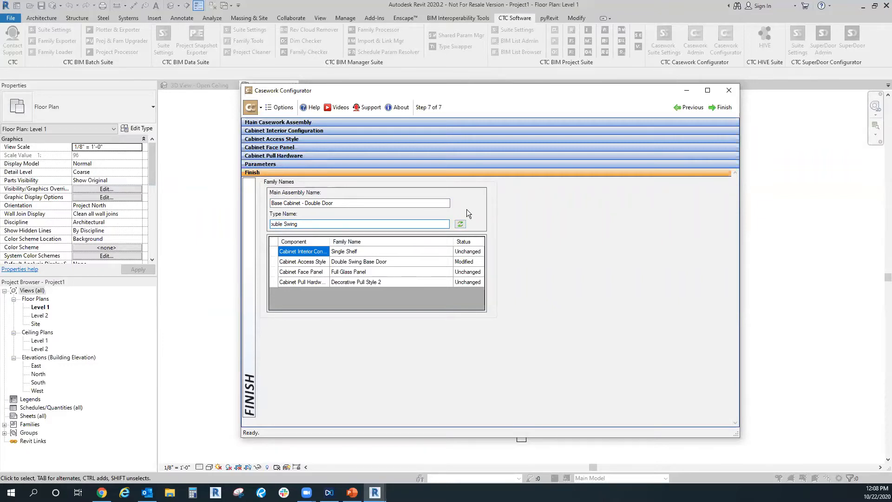
Step: Finish the configuration and place the new base cabinet near the middle of the Level 1 floor plan
click(719, 109)
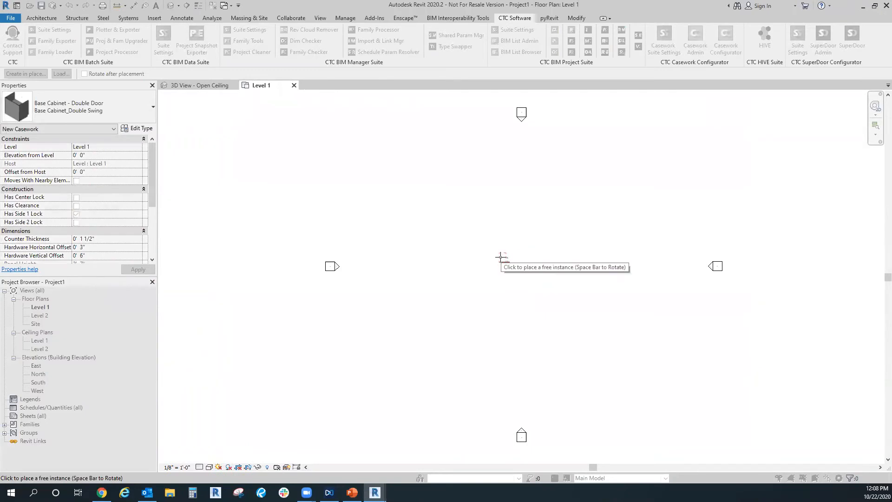
click(507, 259)
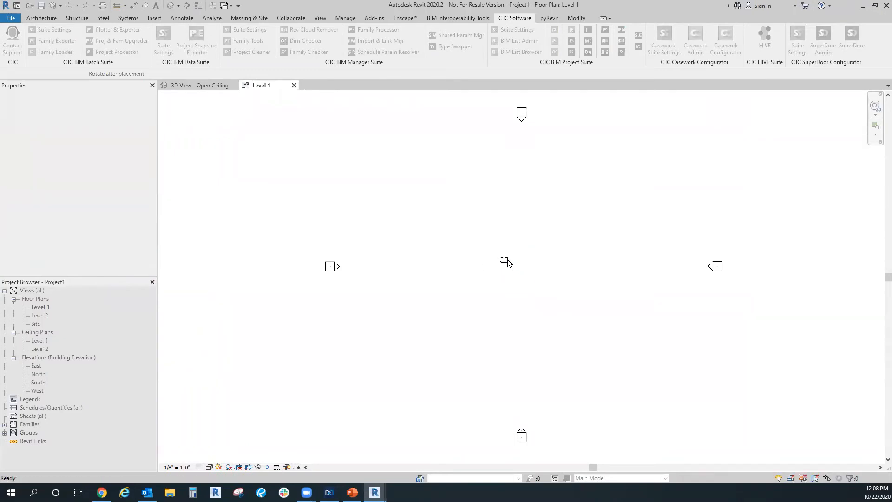
scroll(507, 260, up, 2)
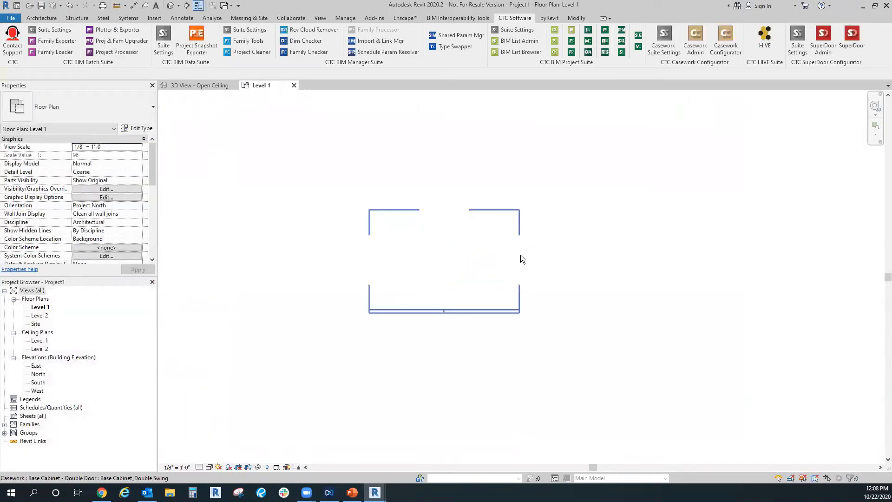
Step: Select the placed cabinet, open the default 3D view and frame the cabinet to examine its doors, glass panels and pulls
click(519, 254)
click(171, 7)
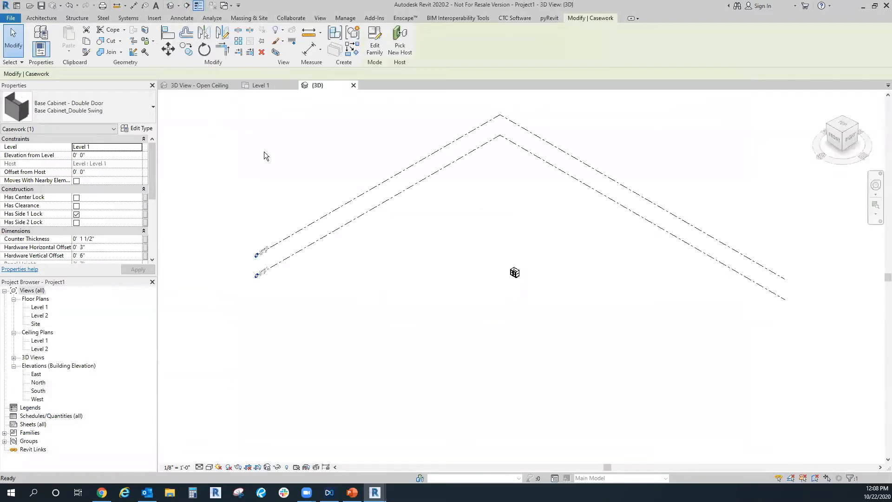
key(z)
key(f)
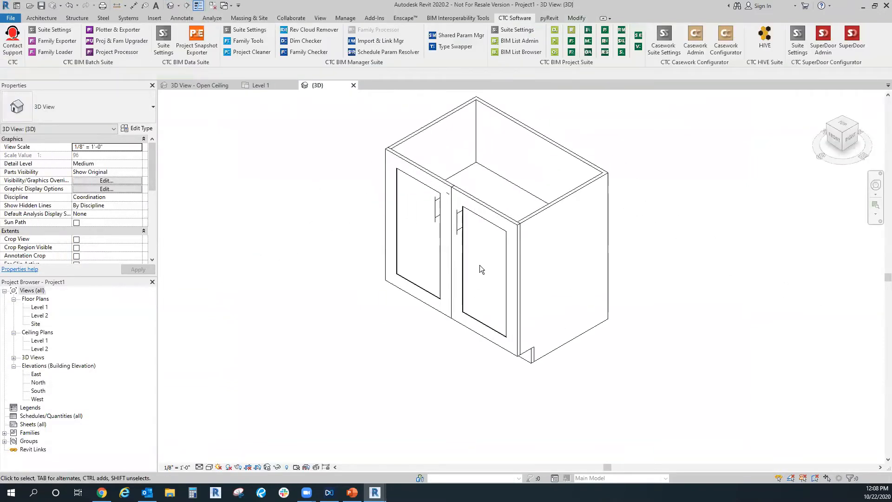
Step: Show the cabinet's 3D view in the Realistic visual style at Fine detail level
click(200, 467)
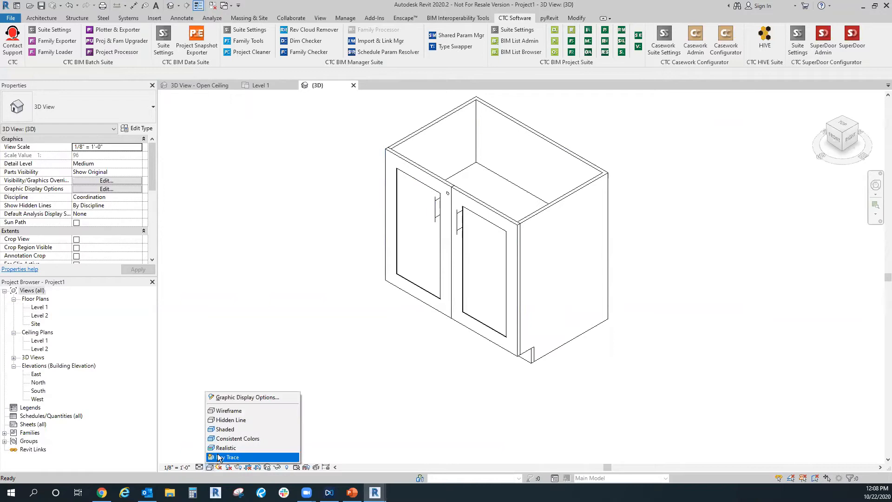
click(218, 447)
click(200, 467)
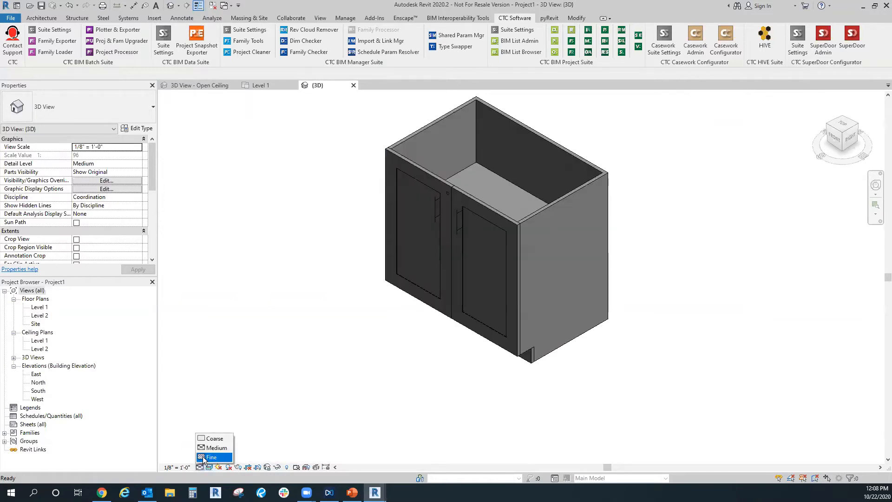
click(212, 462)
scroll(431, 209, up, 3)
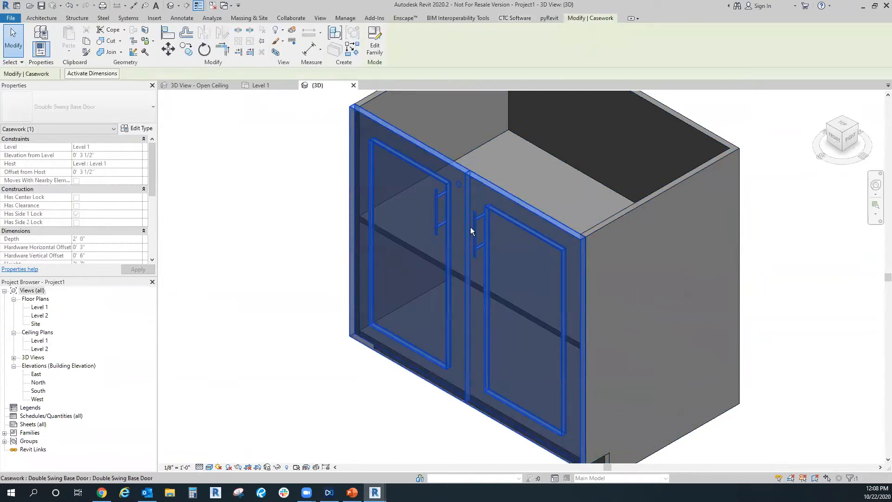
Step: Set the placed base cabinet's Hardware Horizontal Offset to 1.5"
click(260, 238)
scroll(91, 233, down, 3)
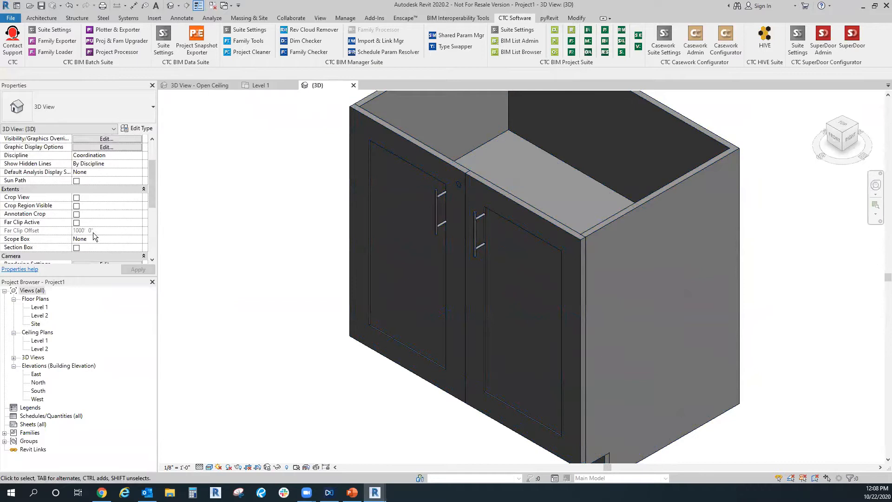
scroll(95, 235, up, 3)
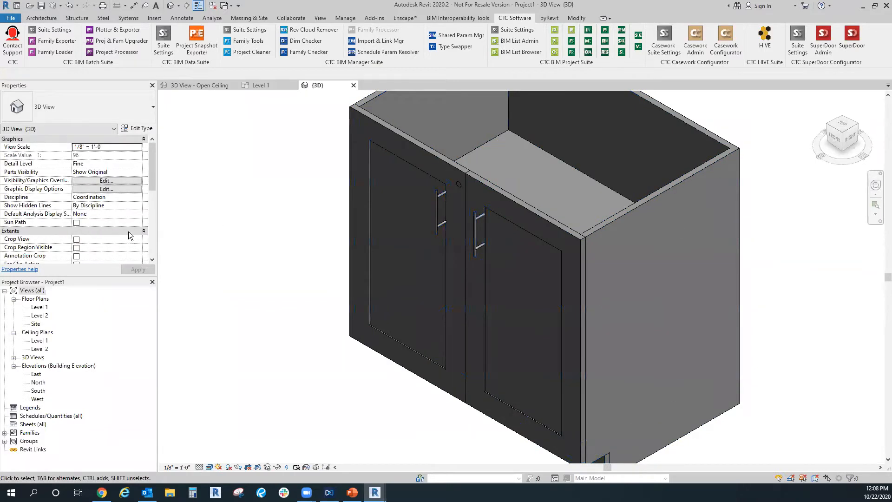
click(426, 153)
scroll(86, 239, down, 2)
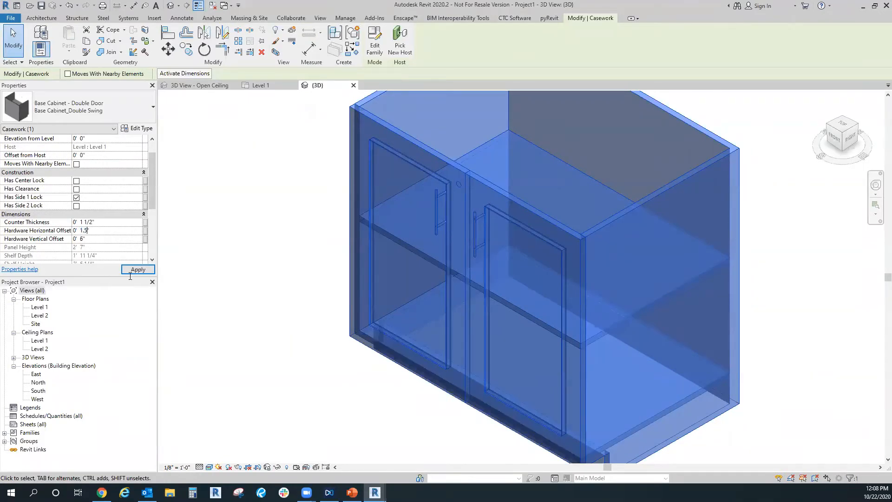
click(139, 270)
click(218, 282)
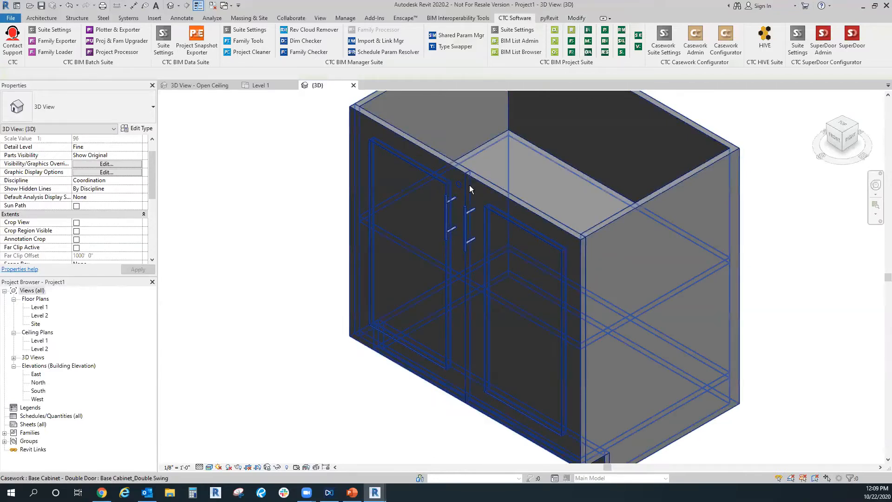
Step: Compare the seam between the base cabinet's doors with the door gap on the wall cabinet in The House model
scroll(470, 188, up, 6)
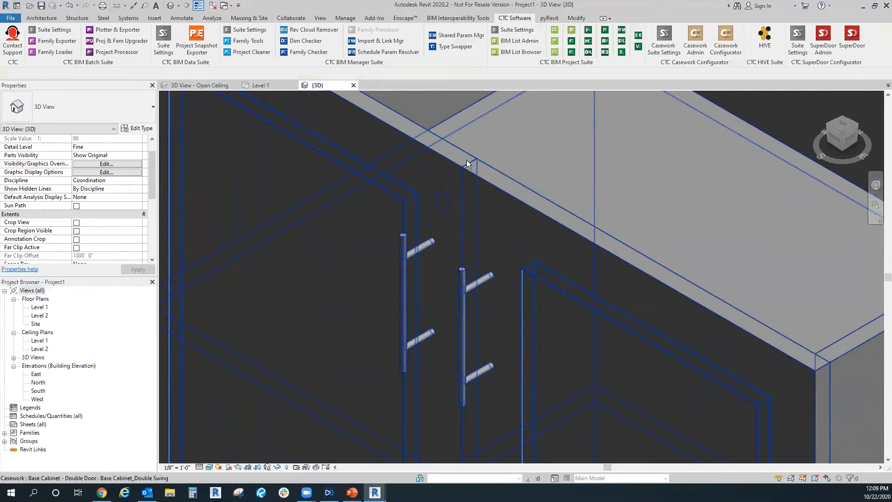
click(201, 88)
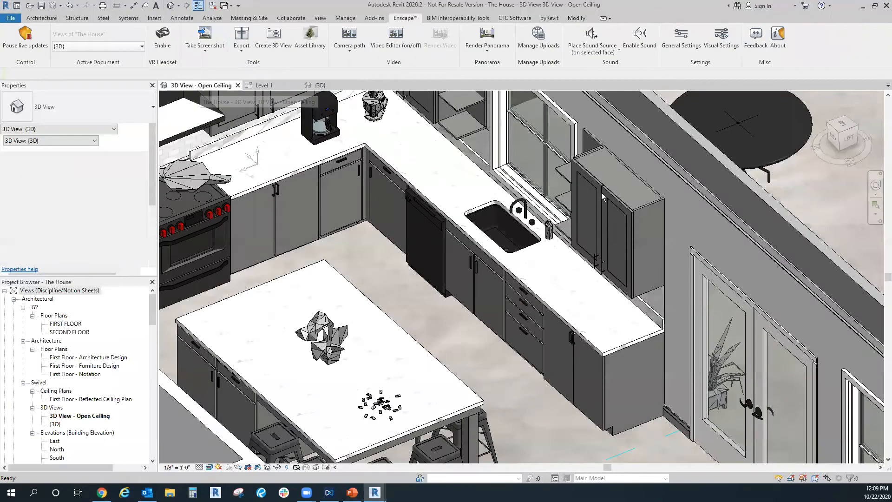
scroll(609, 191, up, 5)
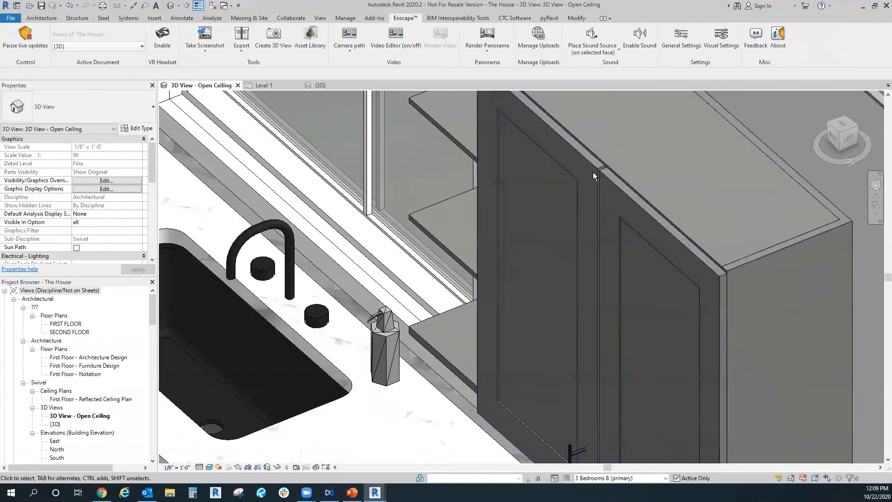
scroll(612, 180, down, 5)
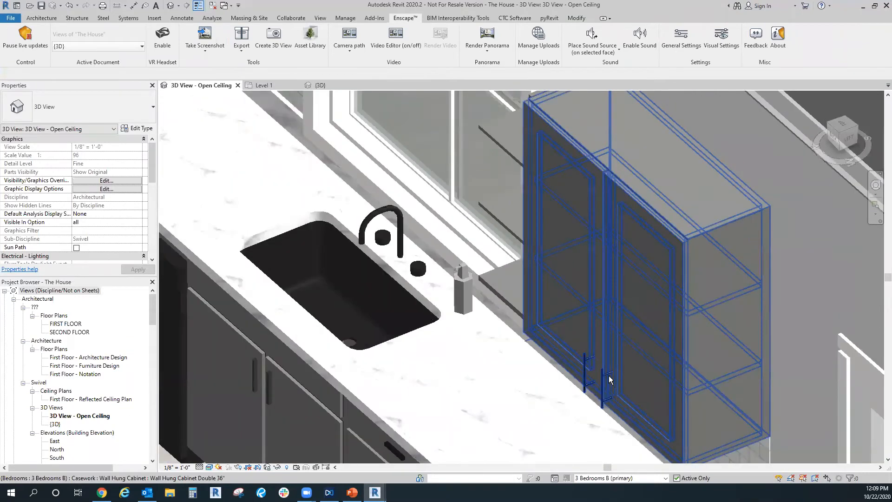
click(334, 83)
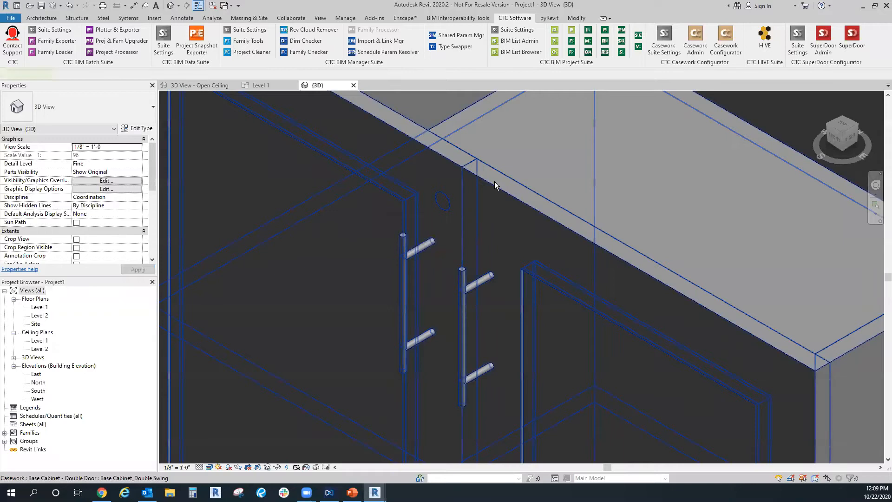
Step: Open the placed base cabinet's family for editing
click(495, 185)
scroll(496, 185, down, 5)
middle_drag(504, 187, 390, 232)
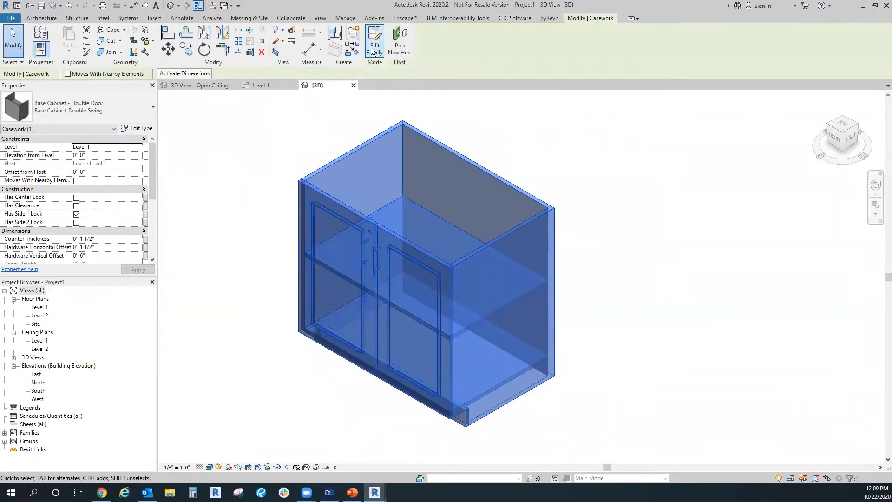
click(374, 49)
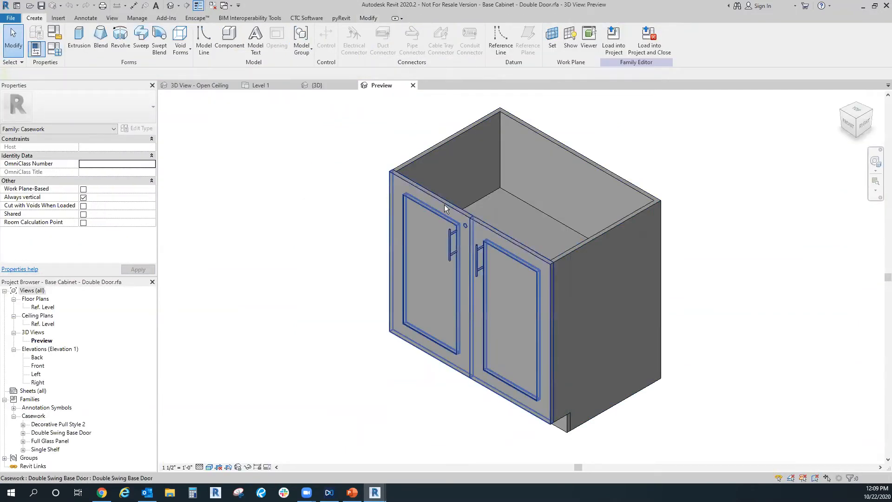
Step: Open the nested Double Swing Base Door family for editing and show the door meeting line in its Front elevation
click(636, 214)
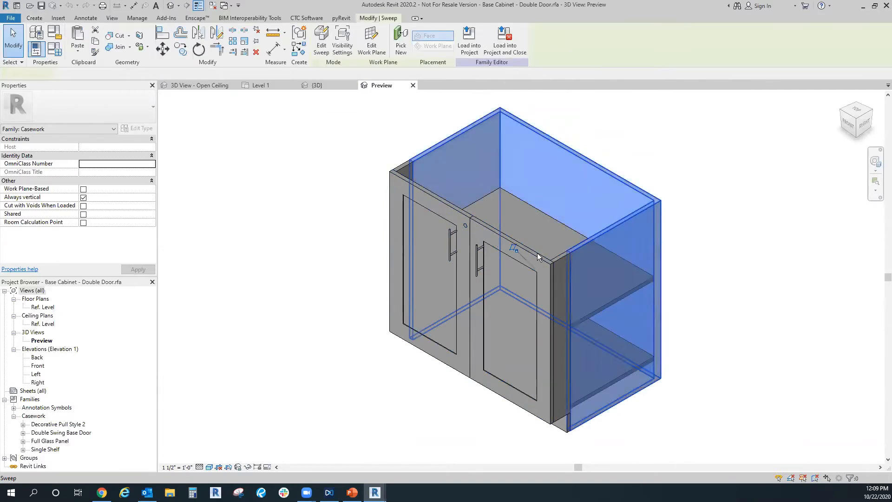
click(475, 274)
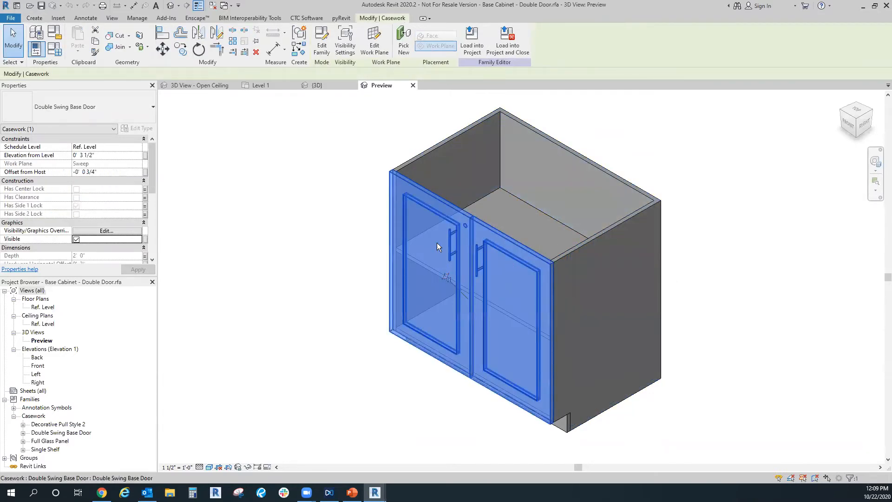
click(324, 48)
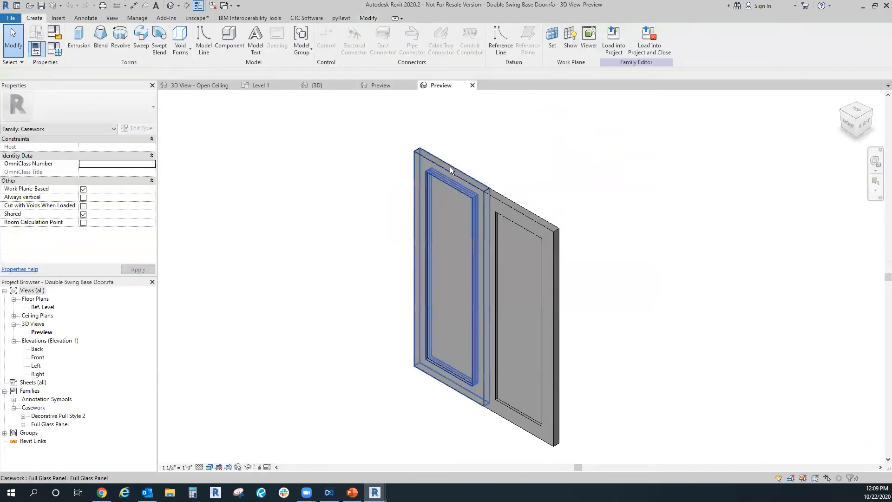
click(450, 167)
double_click(38, 358)
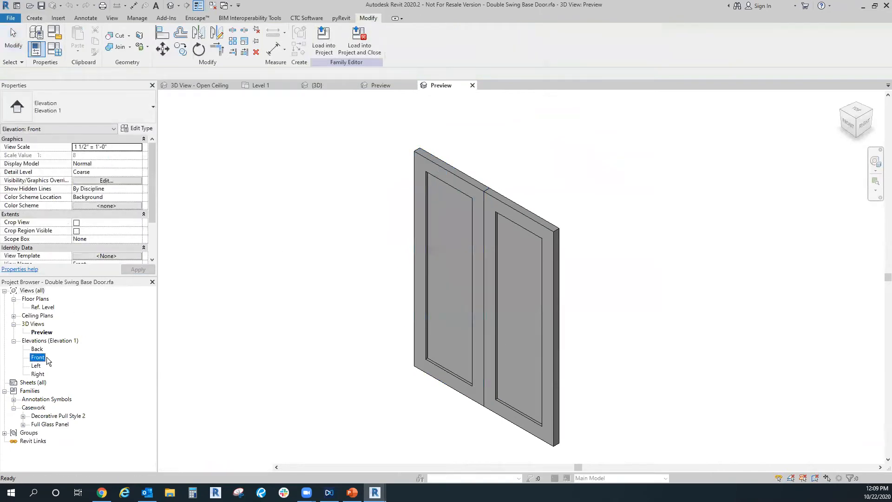
scroll(506, 439, up, 8)
scroll(532, 346, up, 5)
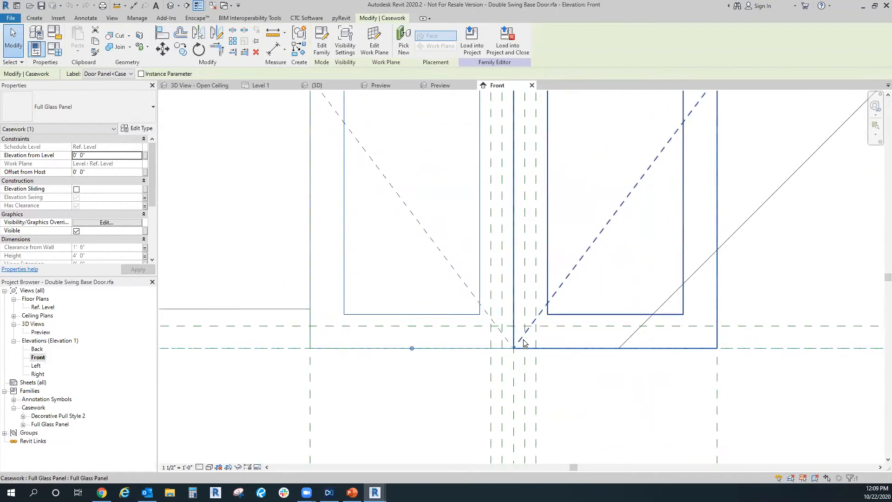
Step: Copy the Side 1 Lock reference plane 7/8" toward the center plane
click(509, 385)
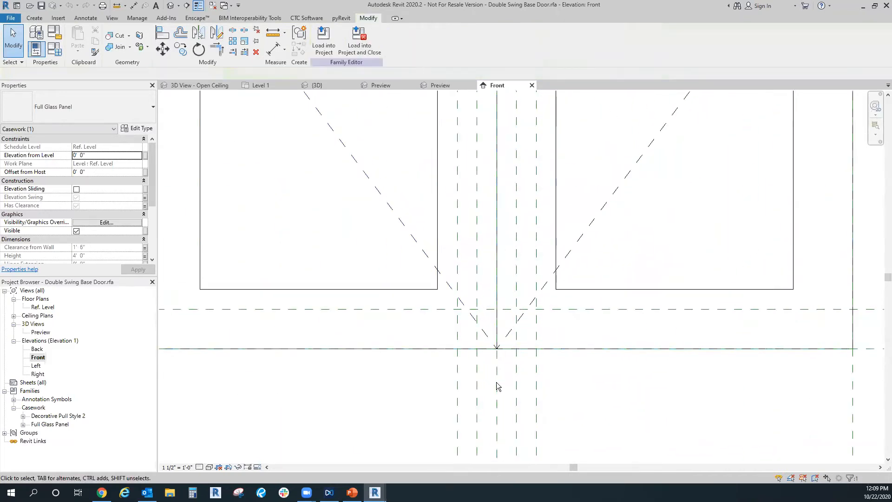
click(516, 393)
scroll(519, 363, up, 2)
middle_drag(483, 326, 513, 240)
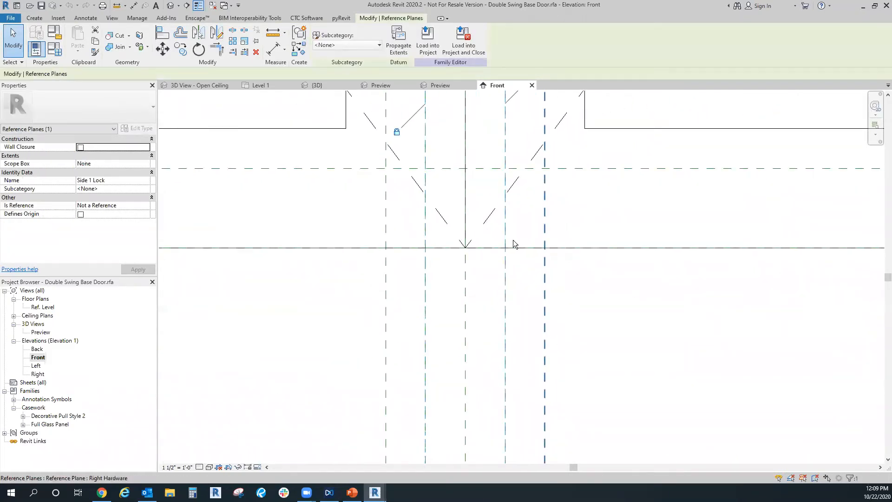
click(180, 48)
click(506, 288)
text(7/8")
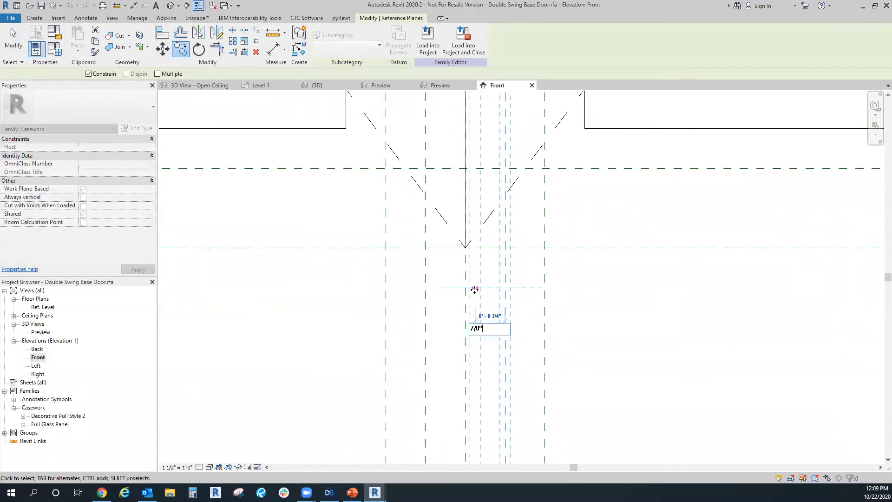
key(Return)
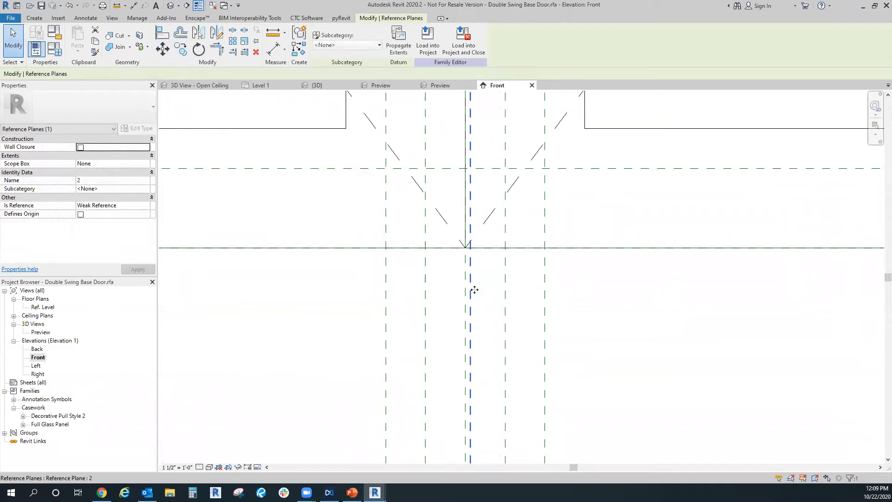
Step: Copy the matching lock reference plane on the opposite side of center 7/8" toward the center plane
click(180, 49)
click(423, 294)
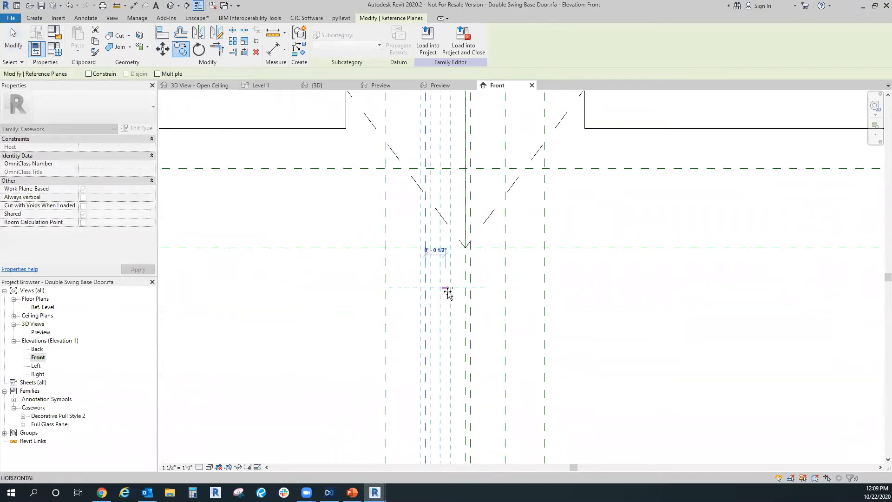
text(7/8)
key(Return)
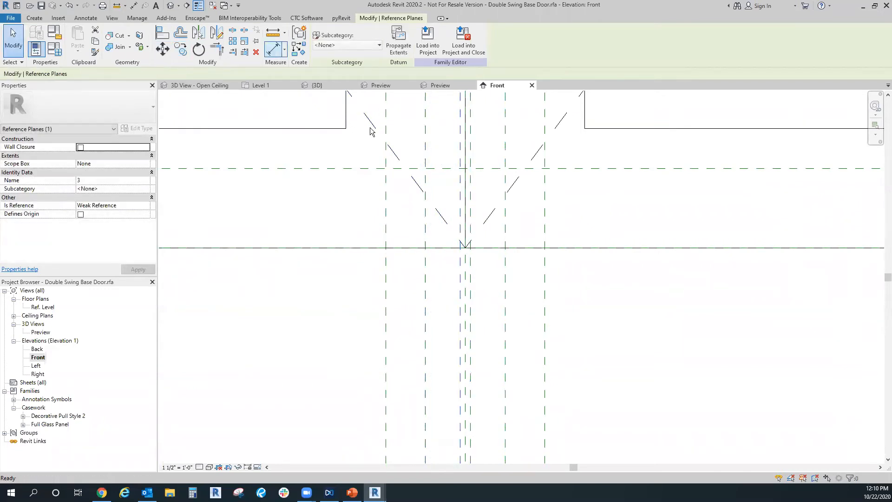
key(d)
key(i)
click(465, 310)
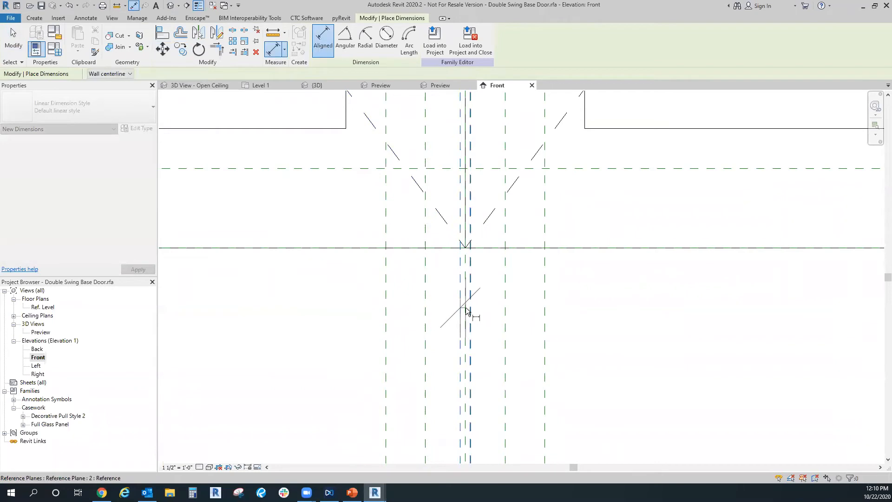
scroll(466, 310, up, 3)
click(471, 311)
scroll(500, 413, down, 2)
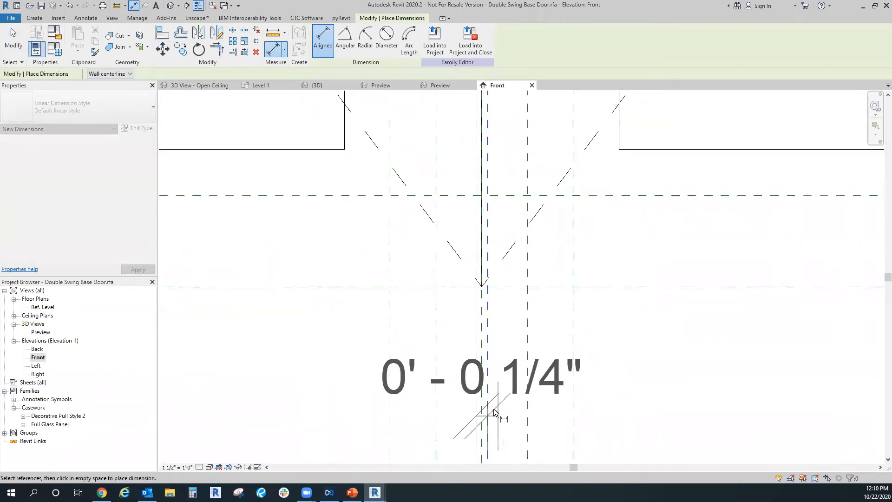
scroll(505, 413, up, 3)
scroll(514, 372, down, 1)
scroll(468, 300, down, 1)
key(Escape)
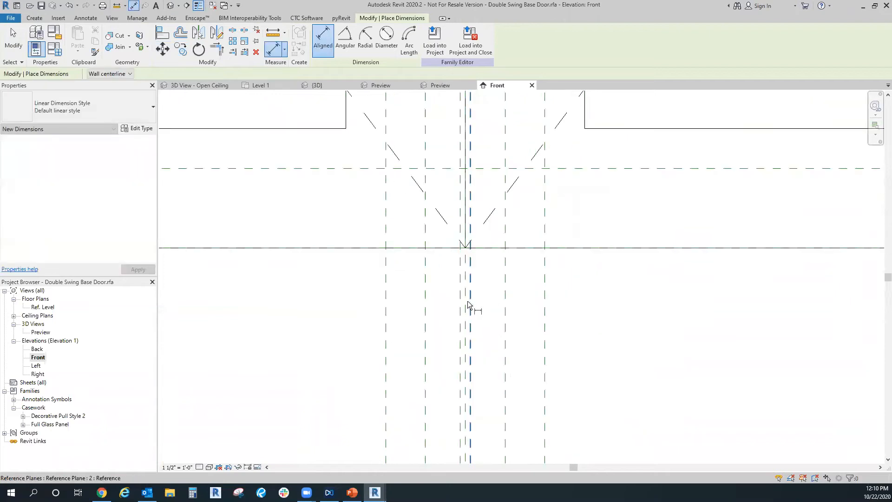
Step: Add separate aligned dimensions from the center reference plane to each of the two copied reference planes
click(461, 309)
scroll(465, 310, up, 2)
click(466, 311)
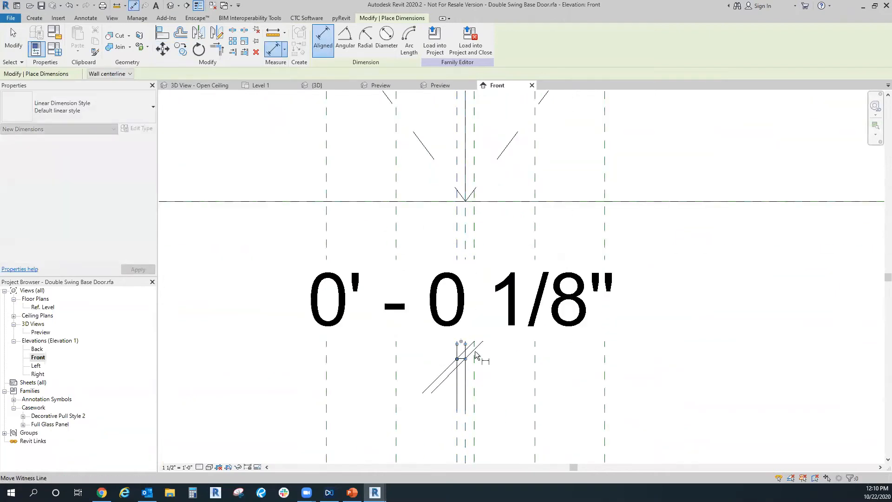
click(474, 246)
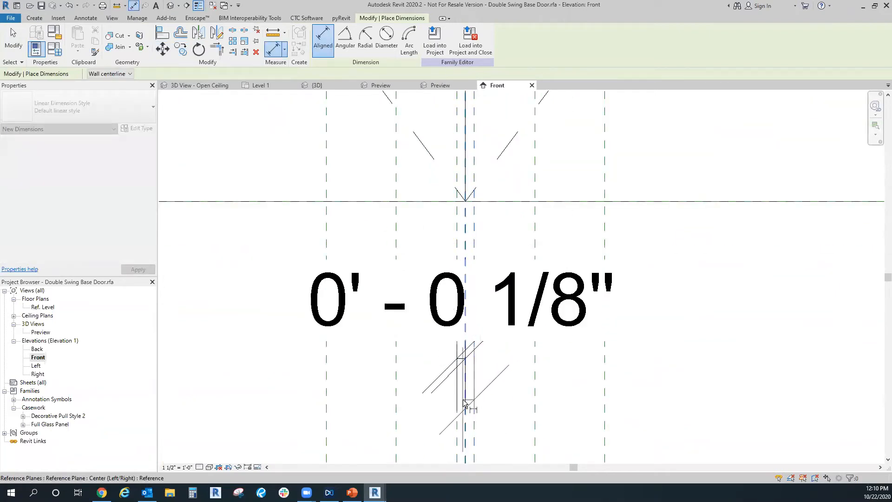
click(521, 362)
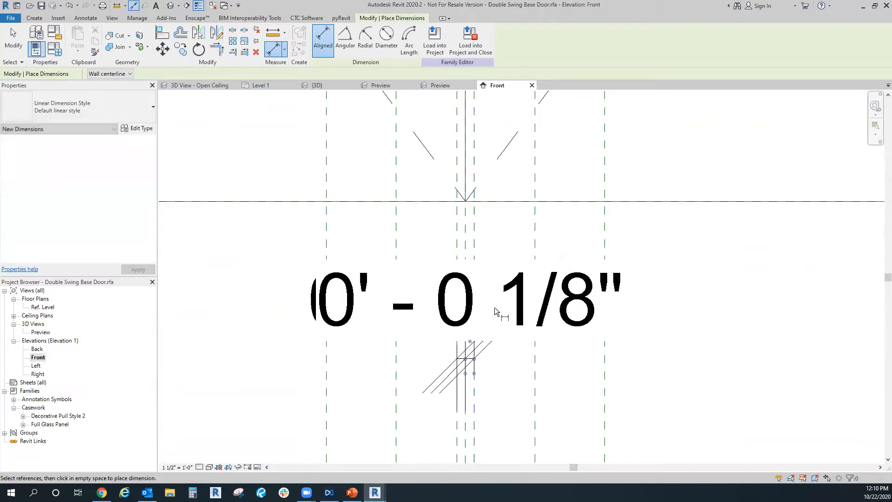
key(Escape)
Step: Add a length type parameter named Door Gap under Dimensions and set its value to 1/8"
click(55, 48)
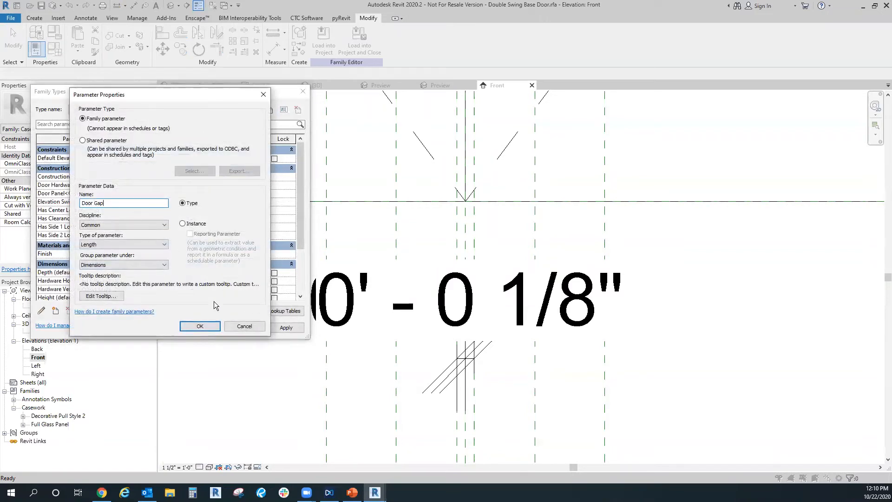
click(185, 328)
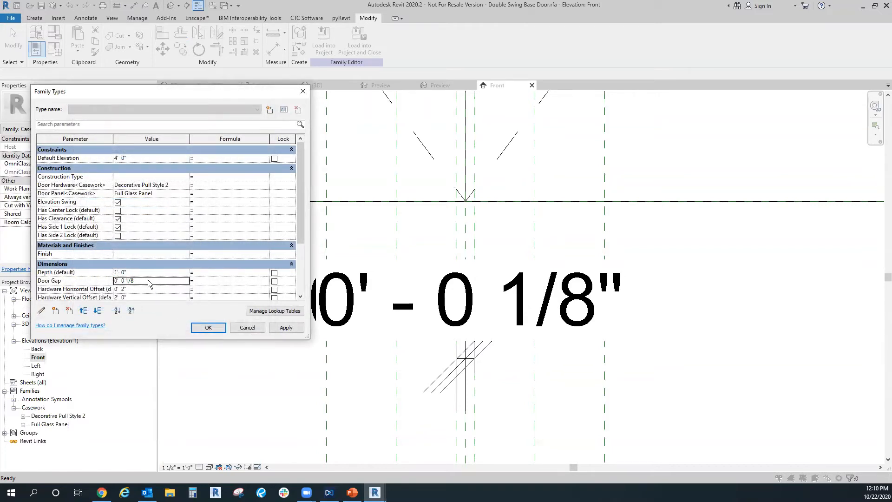
click(197, 328)
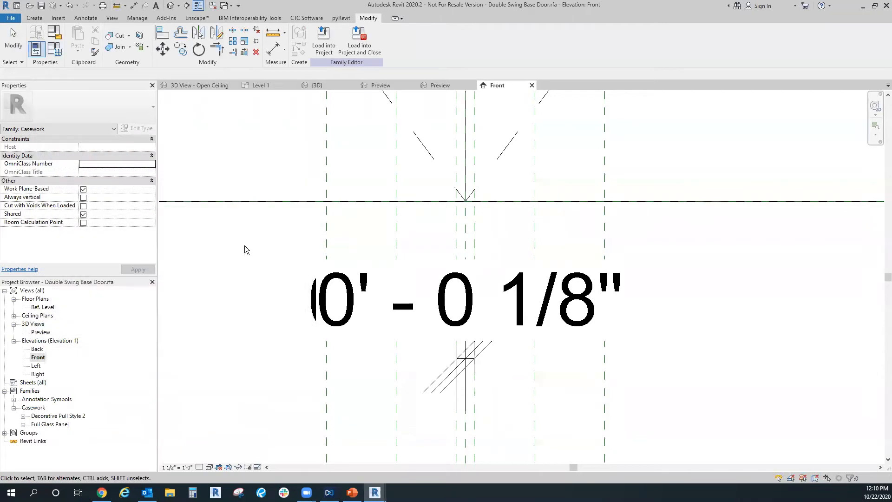
Step: Label both 1/8" dimensions beside the center reference plane with the Door Gap parameter
click(434, 380)
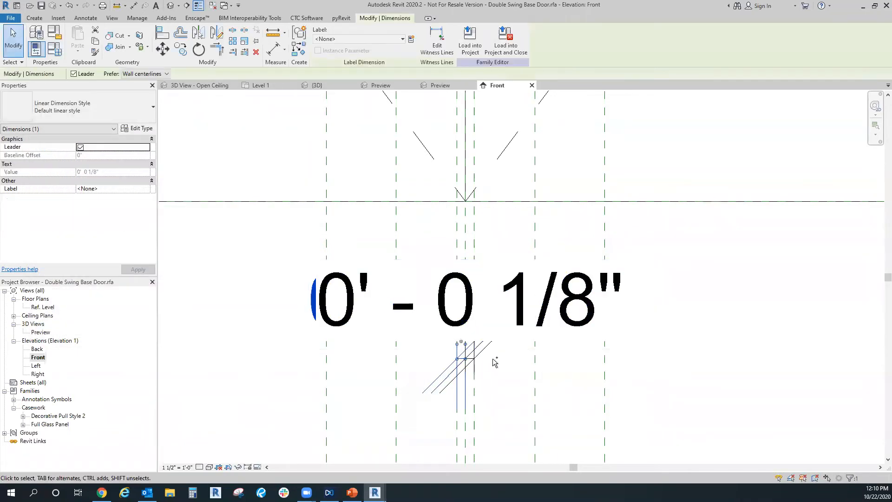
click(403, 39)
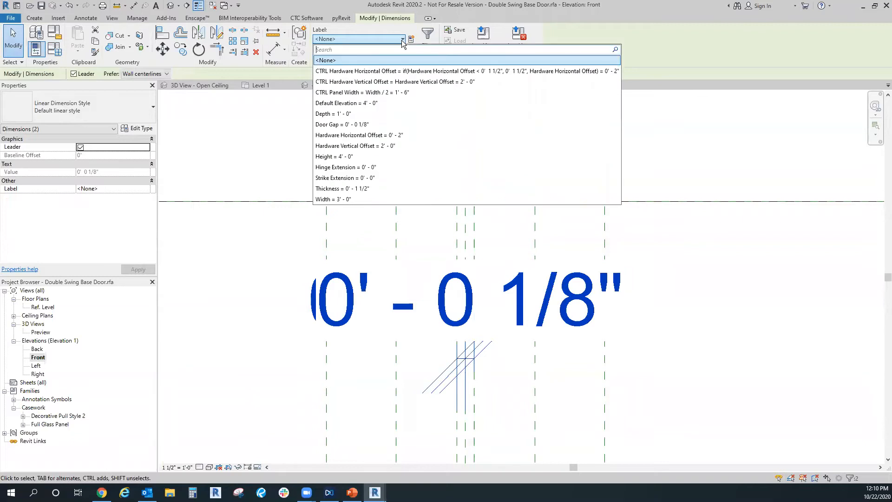
click(361, 125)
click(741, 236)
Step: Shift the right full glass panel's center-side edge onto the adjacent door gap reference plane, removing the conflicting constraints
scroll(650, 188, down, 4)
middle_drag(613, 162, 525, 340)
click(568, 365)
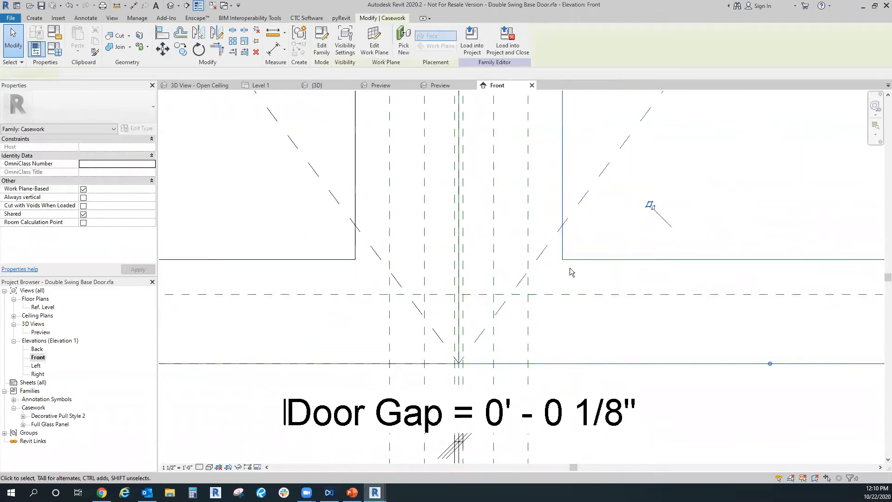
scroll(581, 209, down, 4)
middle_drag(557, 189, 512, 312)
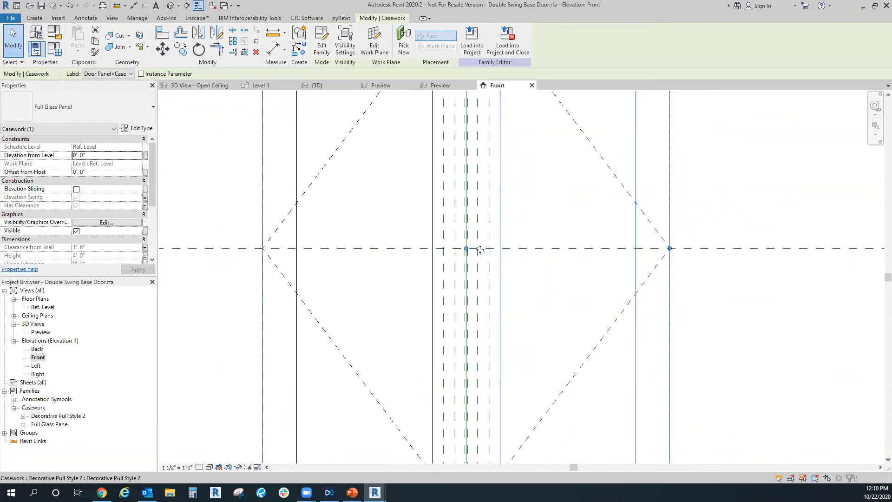
scroll(459, 256, up, 3)
drag(459, 258, 653, 255)
click(705, 464)
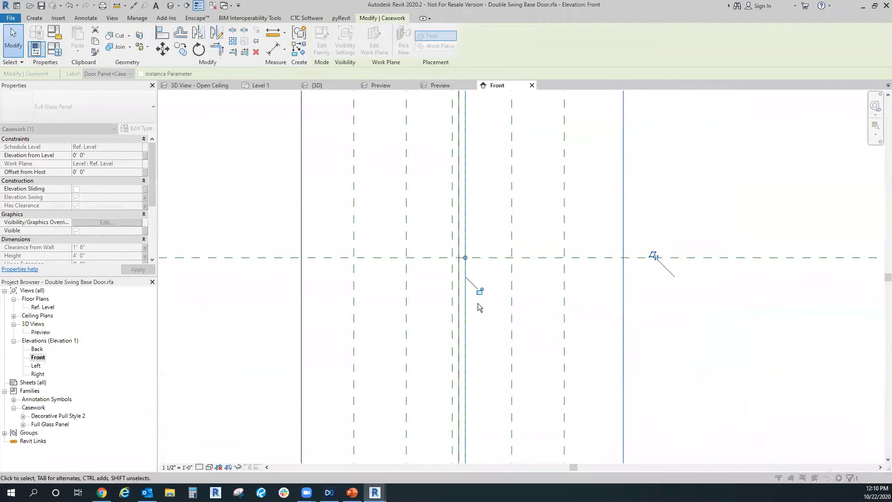
scroll(479, 292, down, 3)
scroll(522, 276, up, 4)
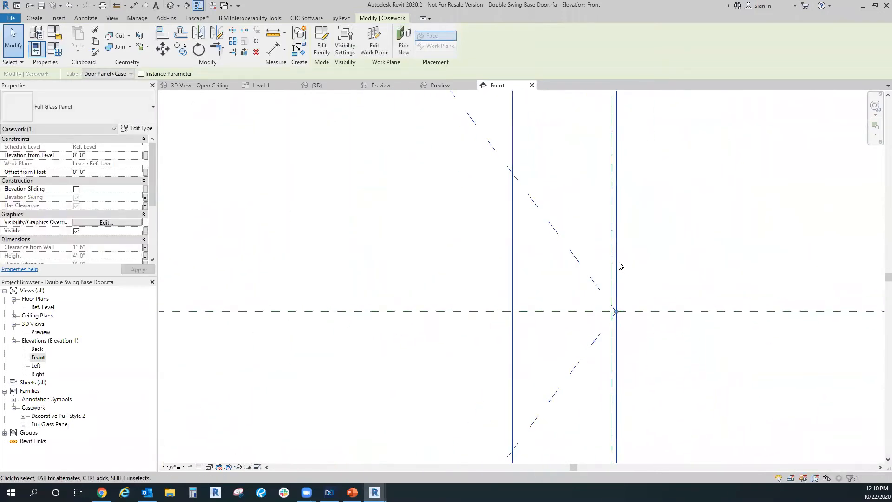
scroll(589, 227, down, 2)
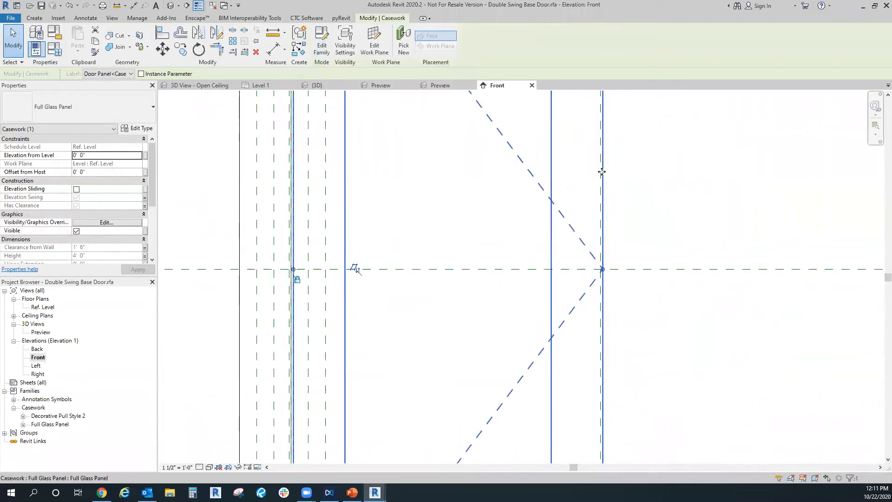
Step: Open the nested Full Glass Panel family for editing and show its Front elevation
click(326, 45)
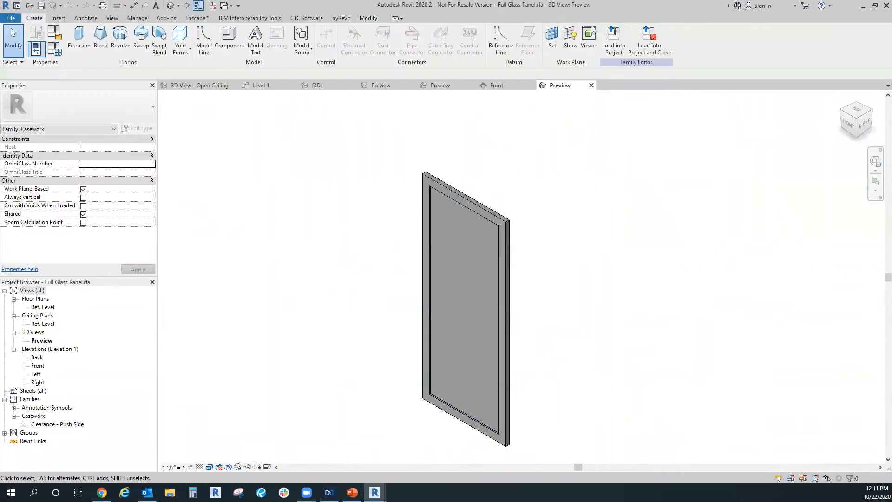
click(38, 366)
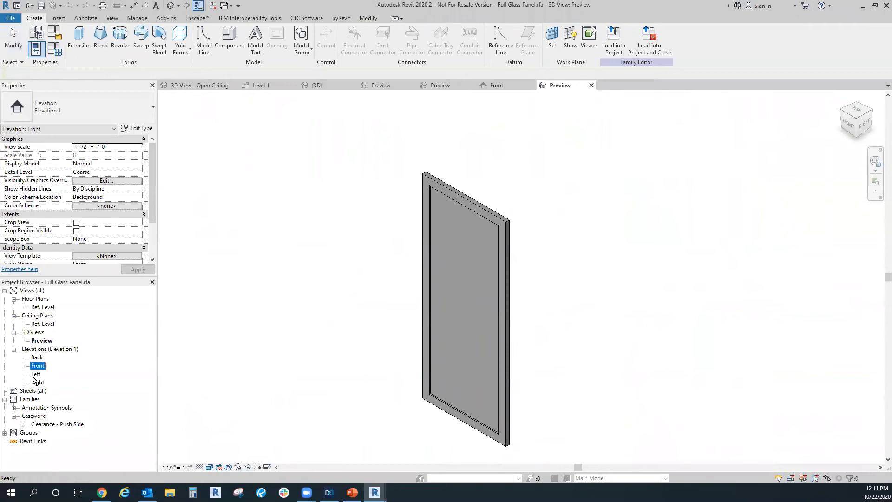
double_click(37, 367)
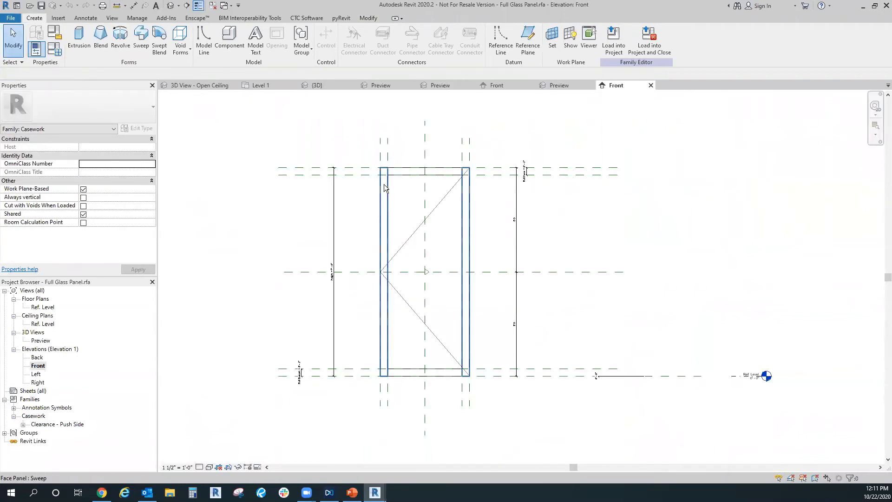
Step: Copy the panel's Left reference plane 1/8" inward, toward the panel center
click(384, 184)
click(382, 145)
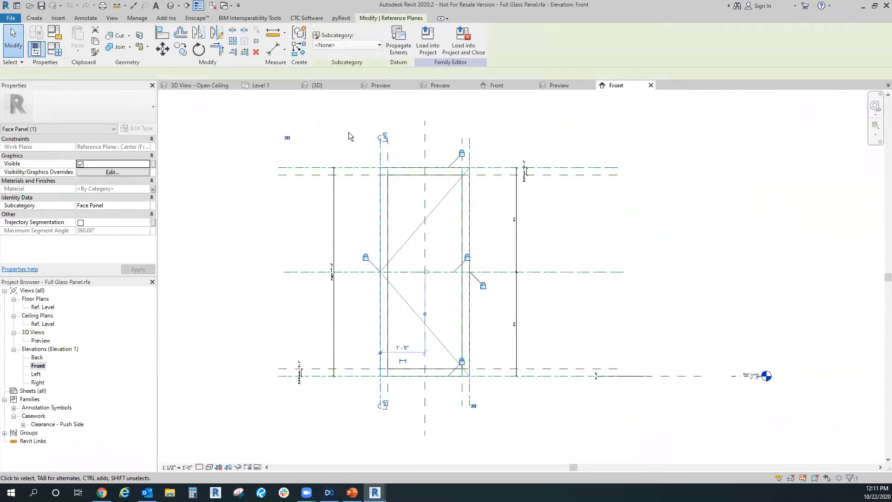
click(180, 49)
scroll(409, 197, up, 5)
scroll(409, 198, up, 5)
scroll(524, 209, down, 3)
key(Escape)
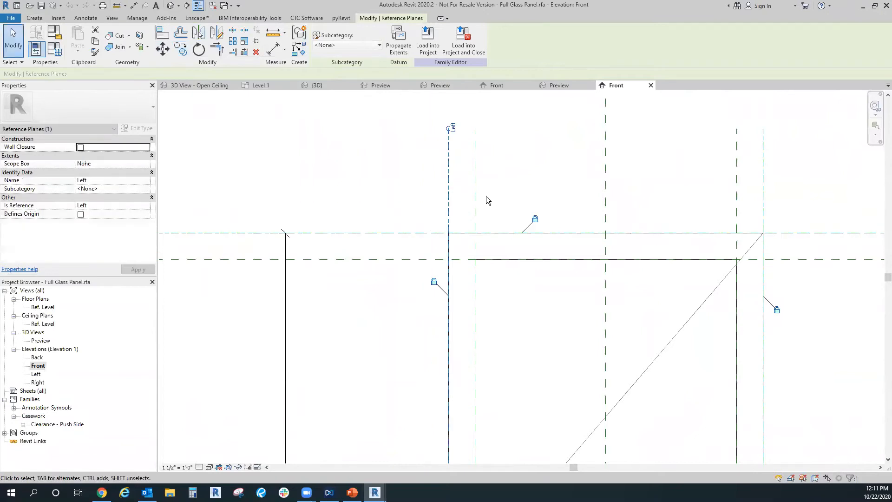
click(181, 49)
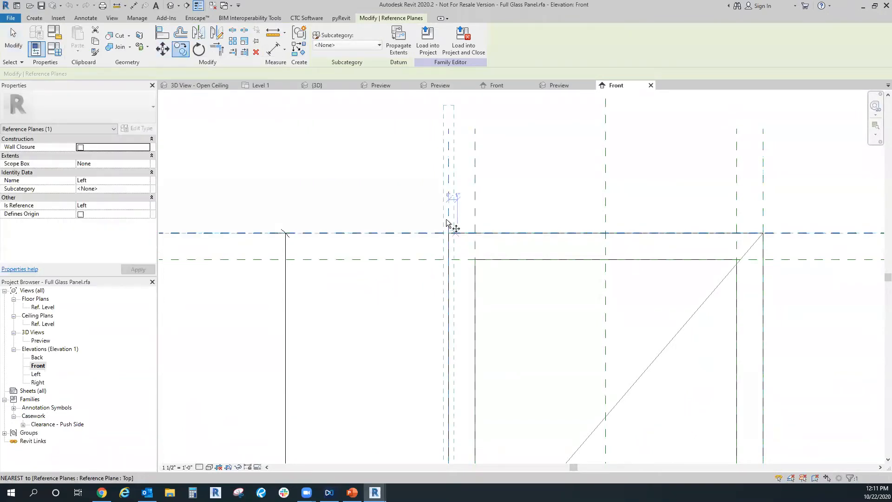
click(446, 219)
scroll(451, 209, up, 5)
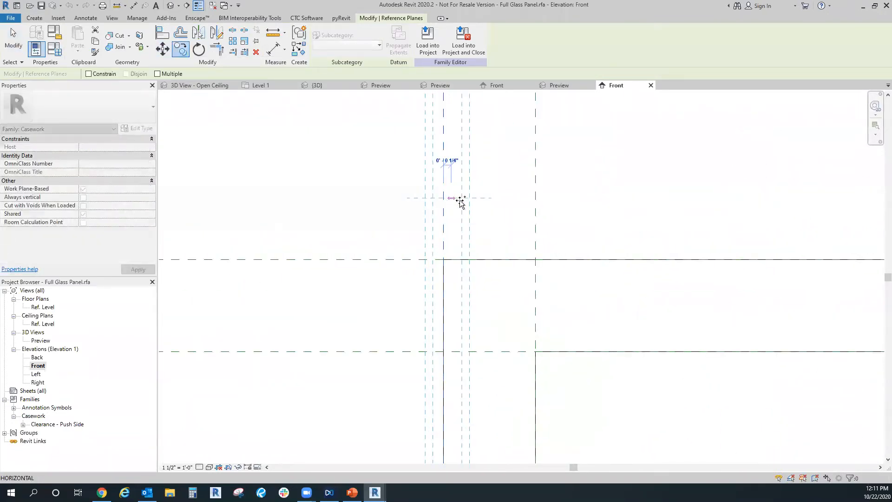
text(1/8")
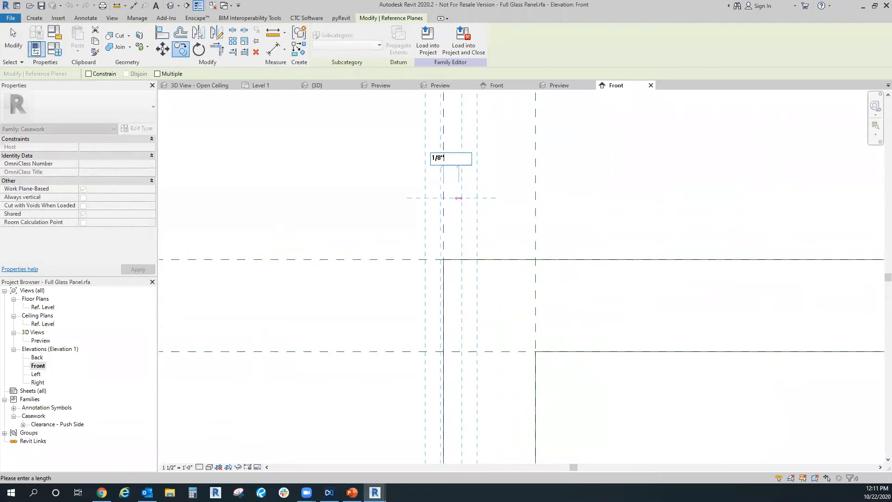
key(Return)
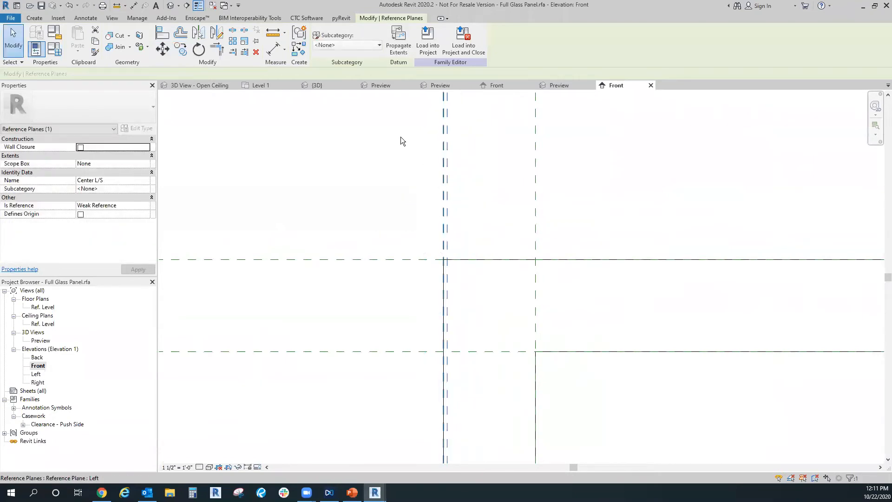
Step: Add an aligned dimension between the Left reference plane and its copy, placed above the panel
key(d)
key(i)
click(452, 175)
click(491, 147)
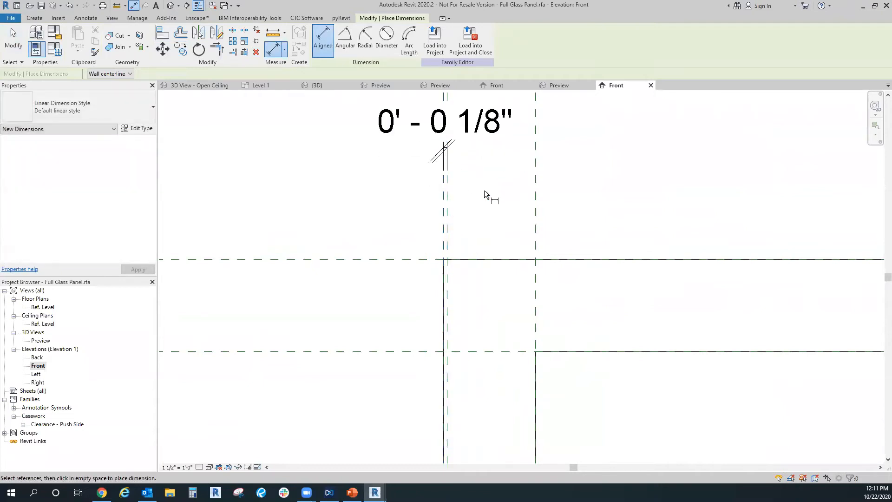
key(Escape)
Step: Edit the left stile's face panel sweep and open its profile sketch in the Ref. Level floor plan
scroll(472, 328, down, 4)
scroll(475, 280, down, 1)
click(466, 287)
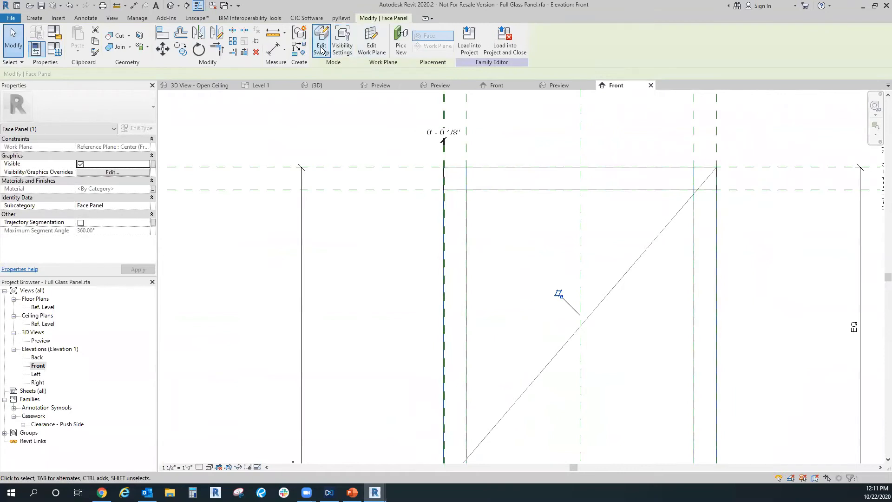
scroll(525, 364, down, 2)
middle_drag(505, 328, 483, 219)
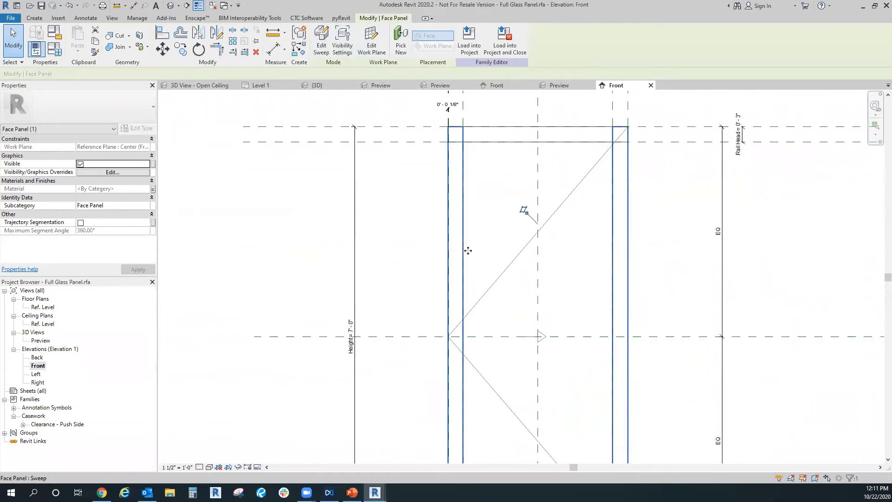
click(322, 50)
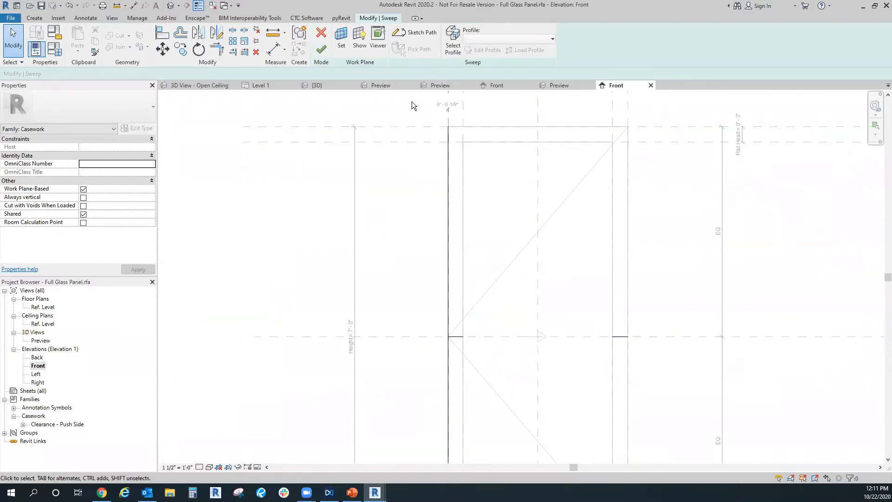
double_click(42, 308)
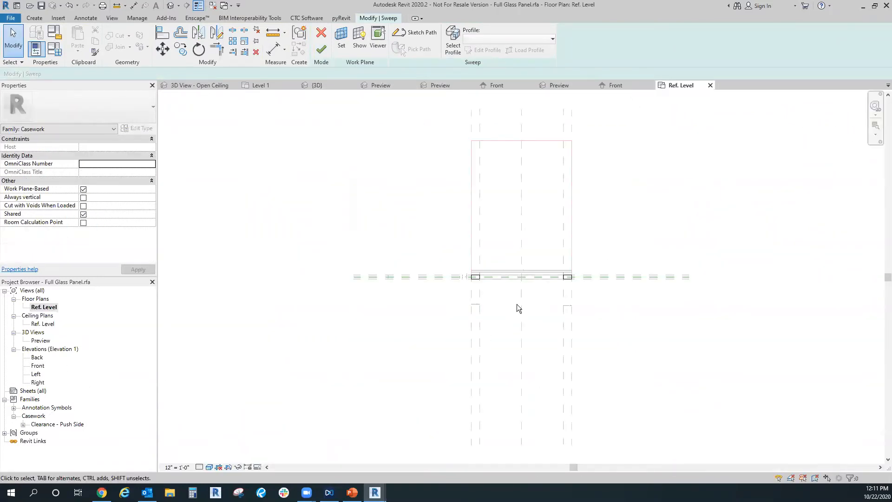
scroll(483, 283, up, 6)
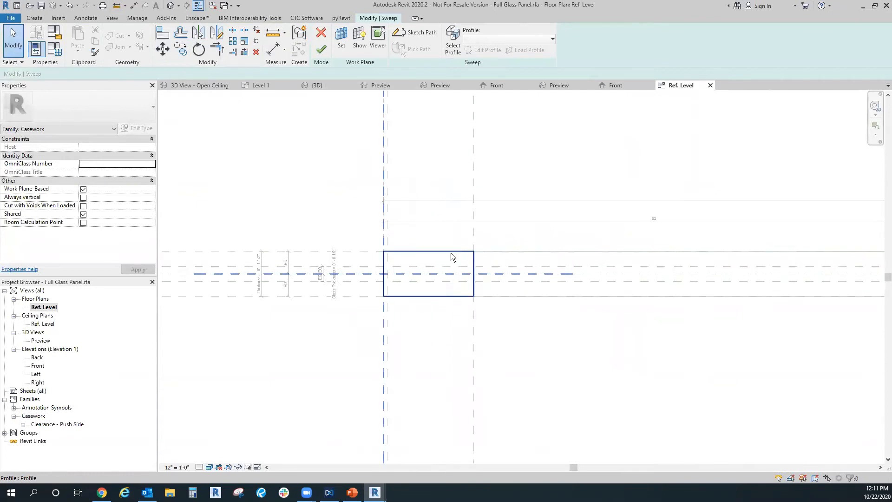
click(450, 252)
click(483, 50)
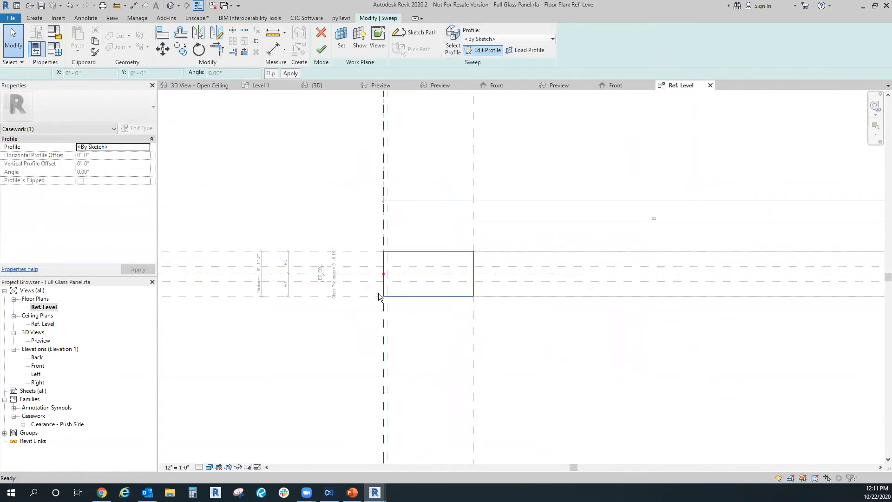
Step: Move the entire stile profile from the Left reference plane to its copied plane, removing the conflicting constraints
key(Tab)
click(433, 196)
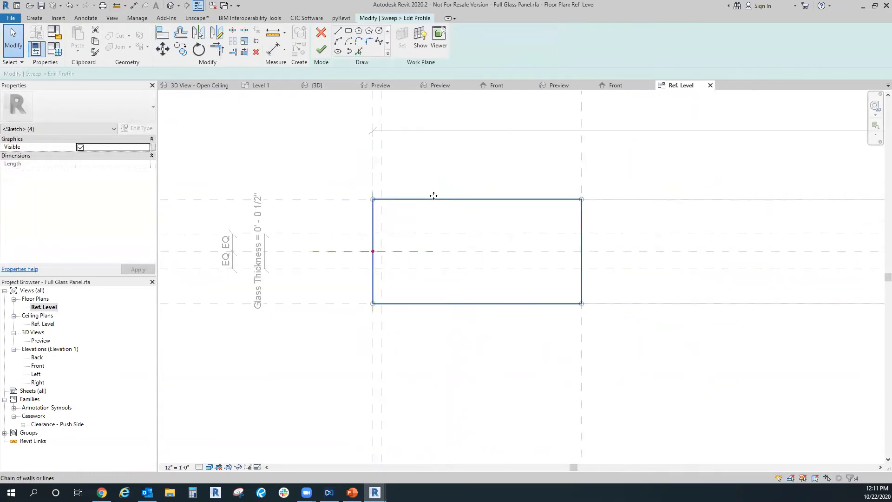
click(163, 49)
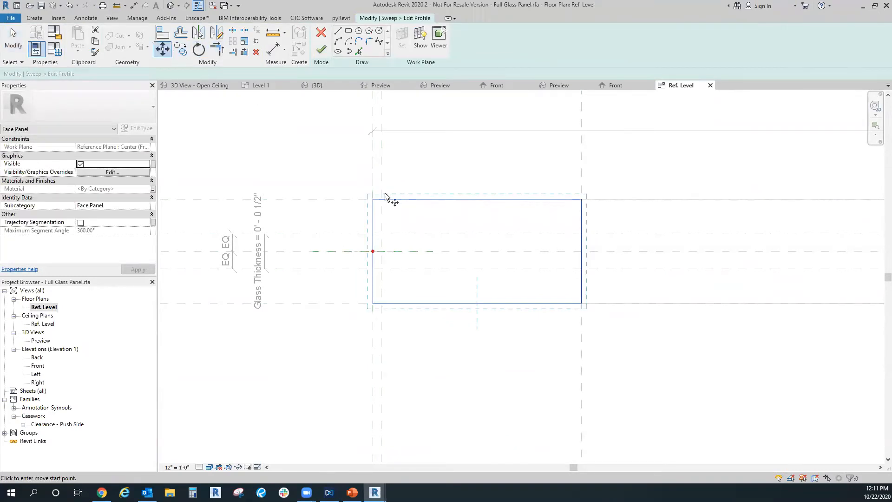
click(373, 199)
click(382, 199)
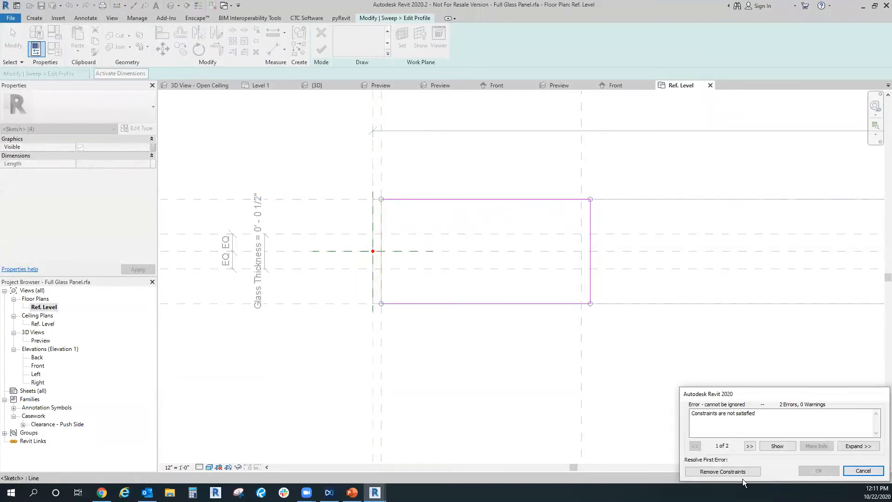
click(743, 471)
Step: Lock the stile profile's outer edge to the copied reference plane, and finish the profile and sweep edits
click(387, 270)
mouse_move(382, 269)
mouse_down()
mouse_move(408, 268)
mouse_move(382, 270)
mouse_up()
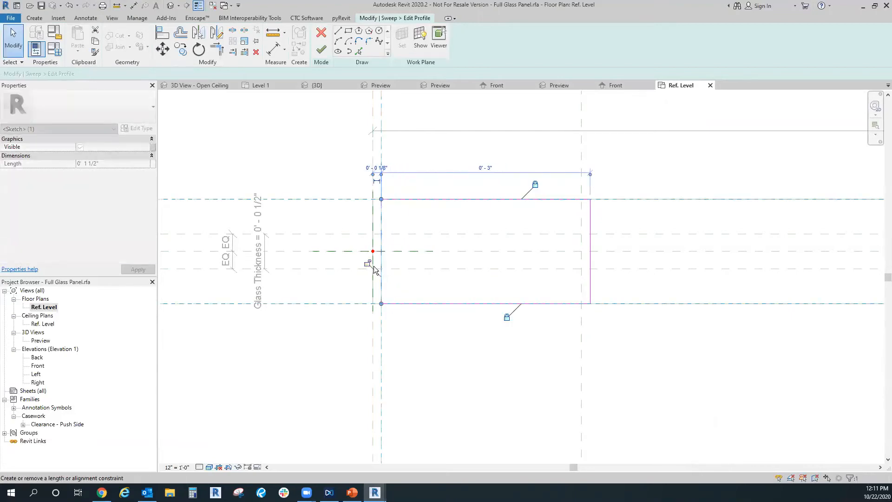
click(425, 364)
scroll(427, 372, down, 5)
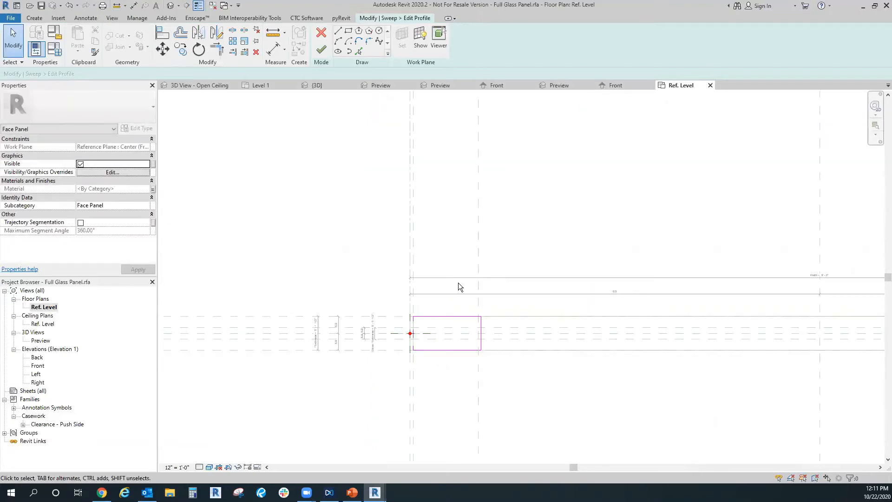
click(321, 50)
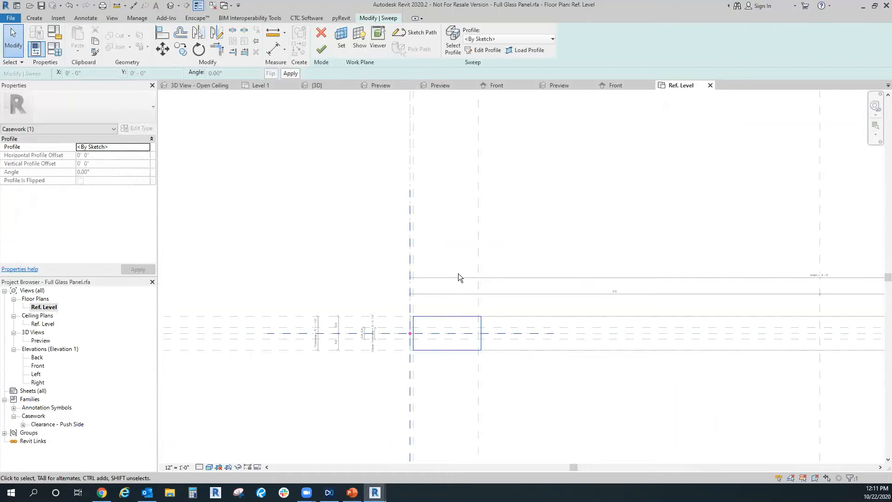
click(325, 56)
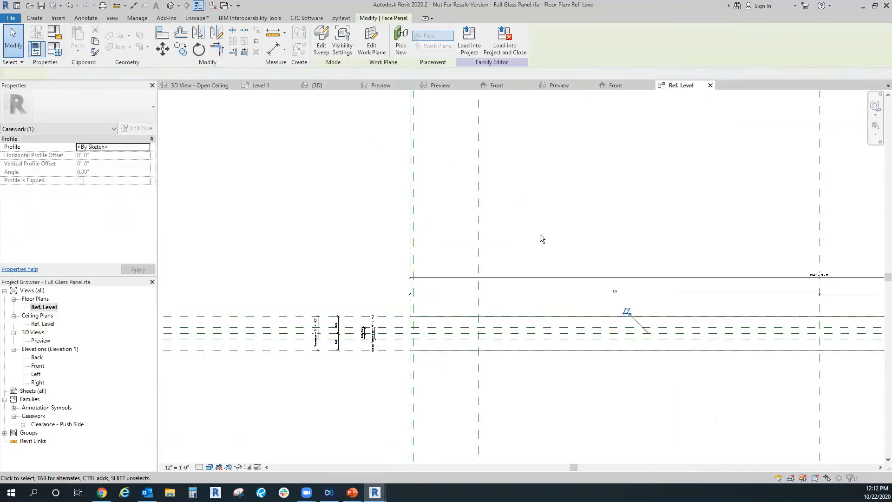
Step: Check the left stile's position against the reference planes and the rails in the Front elevation
click(621, 85)
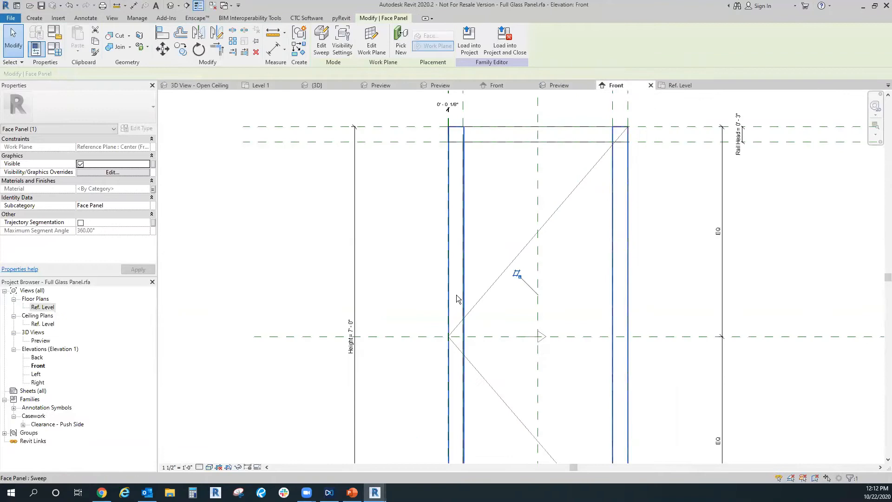
scroll(449, 323, up, 5)
middle_drag(447, 403, 417, 283)
scroll(421, 273, up, 2)
scroll(417, 274, down, 3)
middle_drag(468, 337, 466, 366)
middle_drag(454, 123, 463, 288)
scroll(458, 278, down, 3)
Step: Edit the top rail's face panel sweep and open its path sketch in the Front elevation
scroll(464, 279, up, 5)
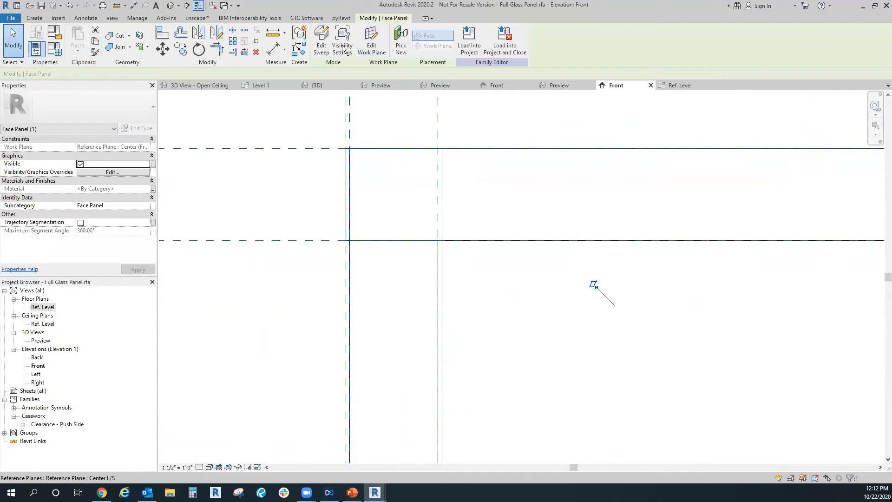
click(329, 50)
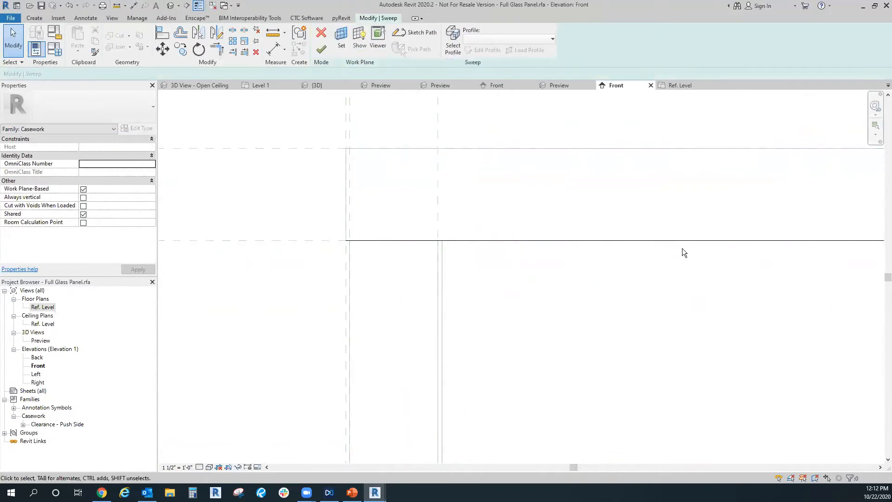
scroll(667, 245, down, 4)
click(667, 243)
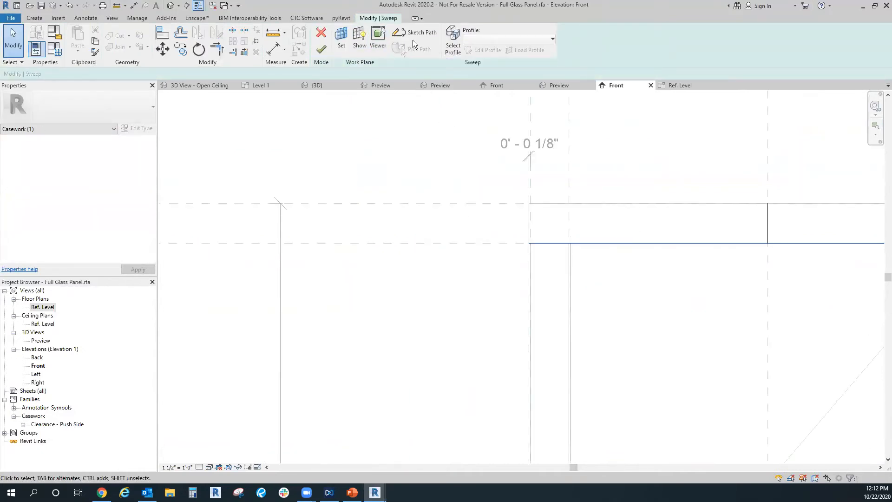
click(411, 35)
Step: Stretch the rail path's left end onto the copied reference plane, removing the conflicting constraints, and finish the path and sweep edits
scroll(540, 250, up, 3)
scroll(513, 230, up, 5)
click(516, 233)
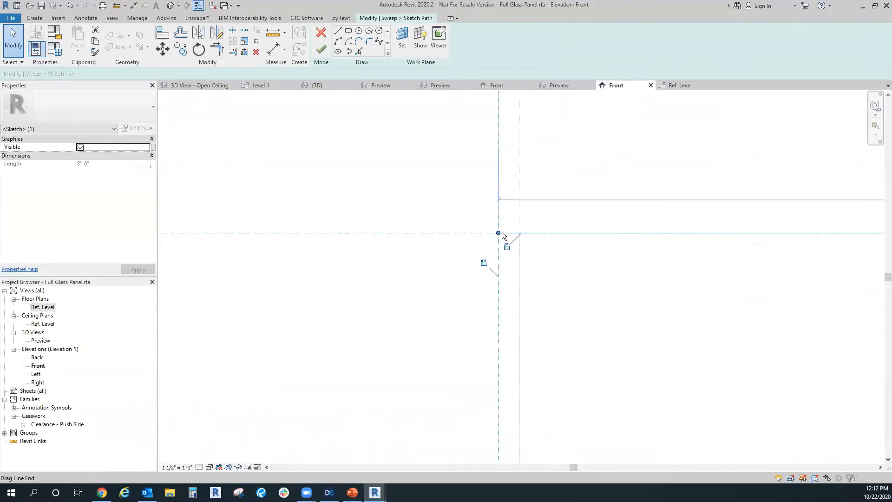
drag(500, 236, 519, 234)
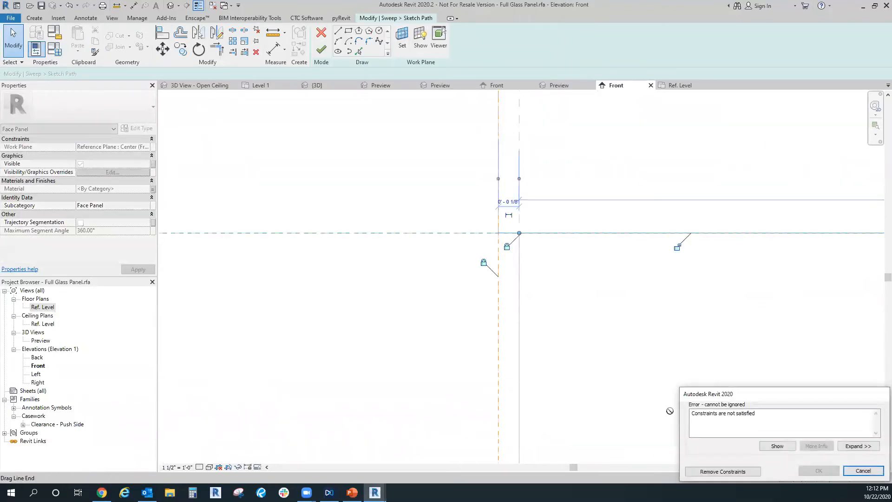
click(715, 473)
click(526, 234)
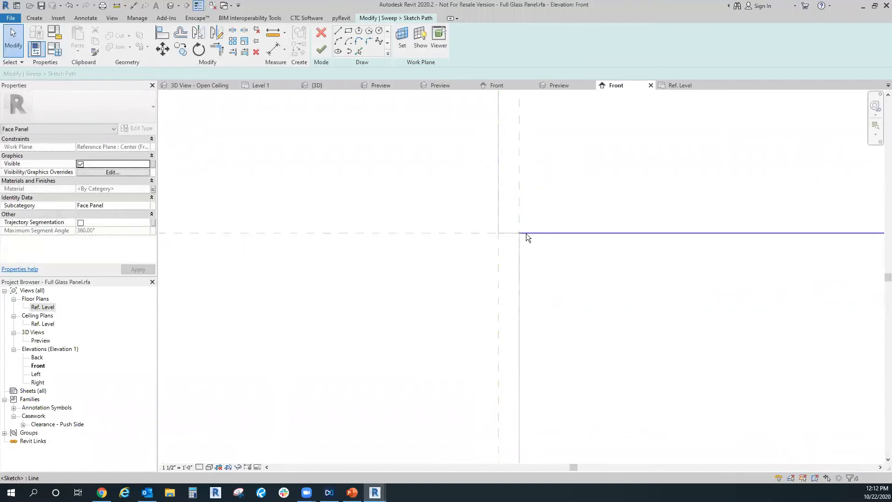
click(647, 281)
scroll(663, 279, down, 5)
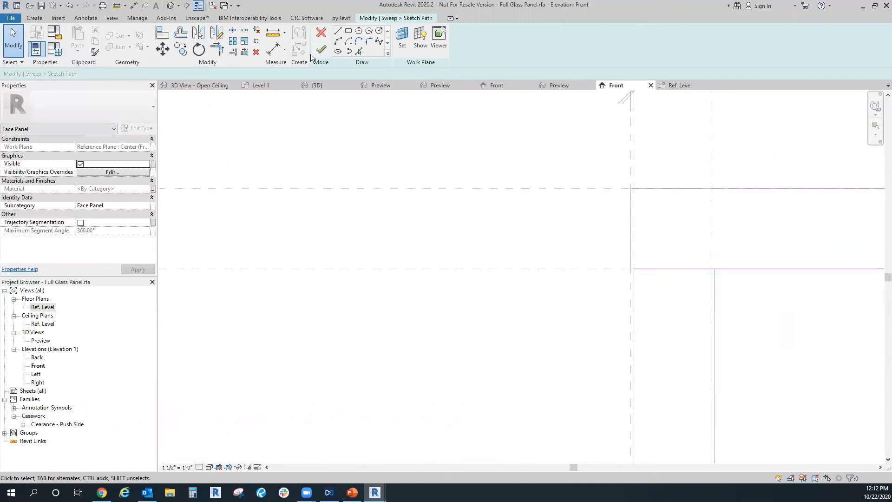
scroll(536, 212, down, 3)
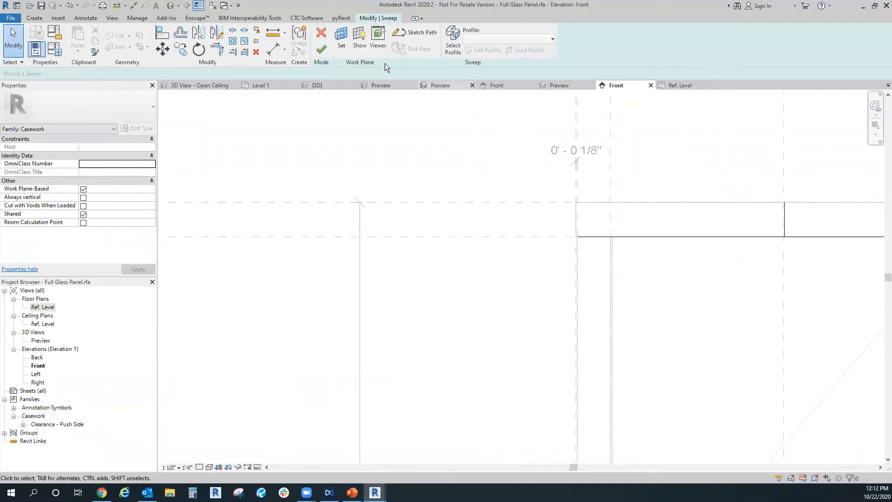
click(326, 51)
scroll(674, 289, up, 5)
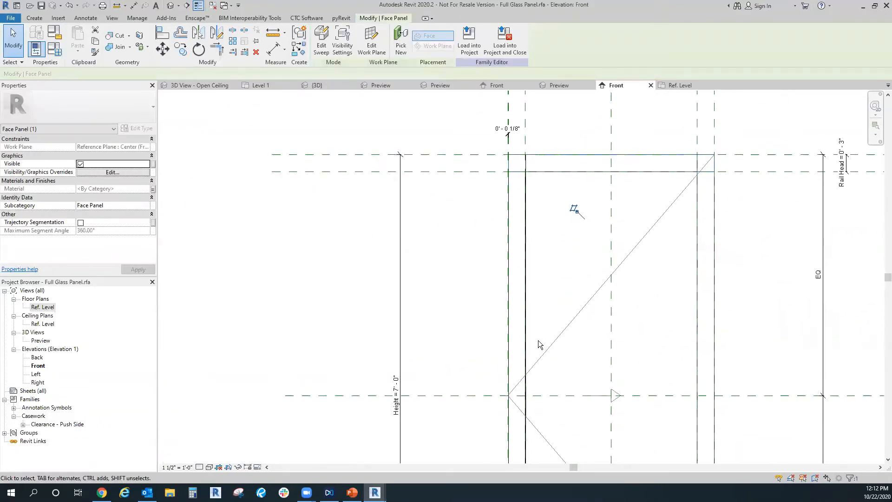
scroll(491, 365, up, 6)
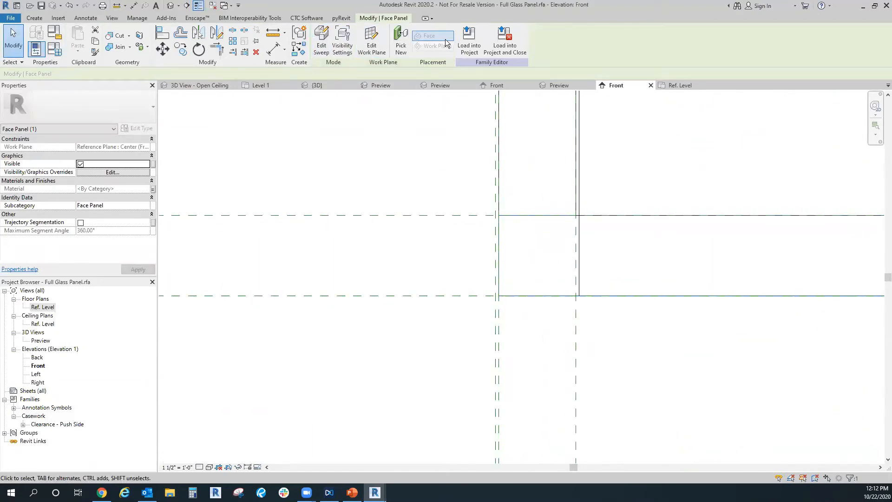
Step: Load Full Glass Panel into Double Swing Base Door and close it without saving, overwriting the existing version and its parameter values
click(505, 41)
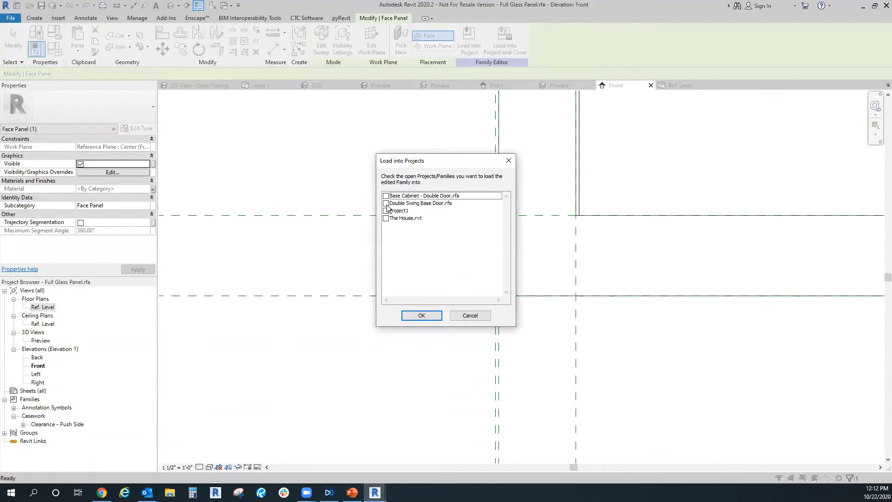
click(424, 317)
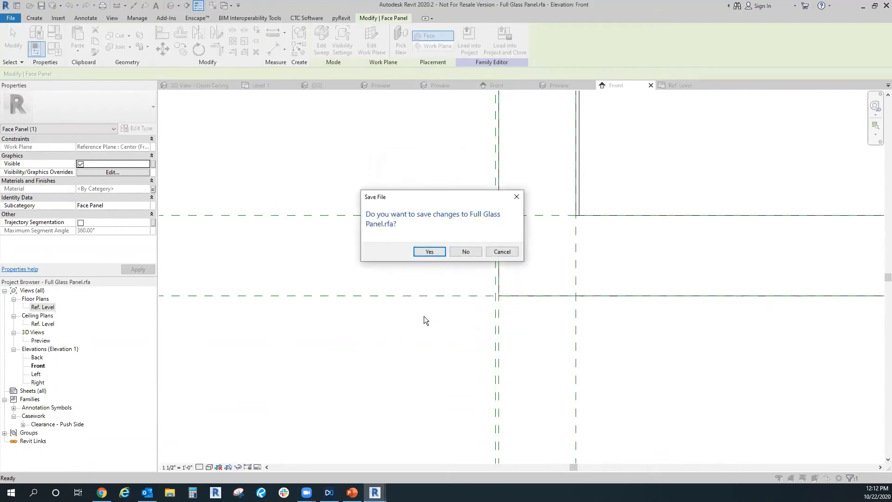
click(465, 252)
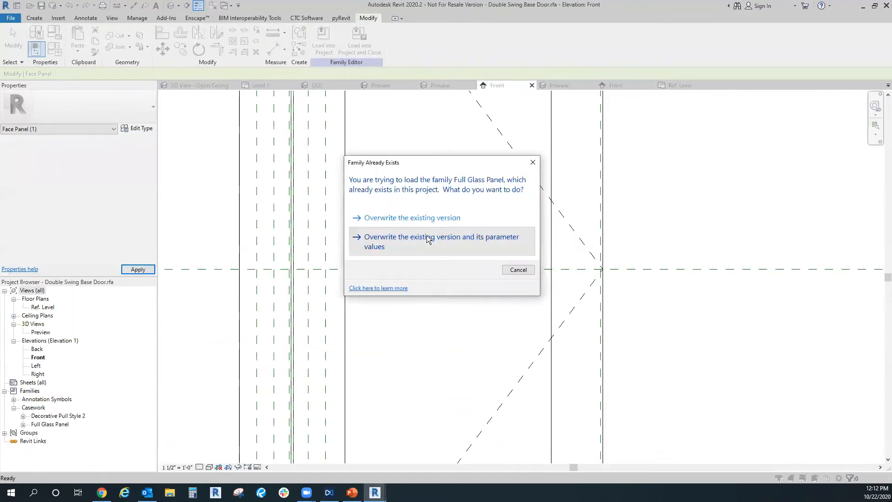
click(426, 235)
Step: Move the left door panel's inner edge from the center plane to the left door gap reference plane, removing the conflicting constraints
scroll(606, 280, up, 3)
scroll(587, 205, down, 5)
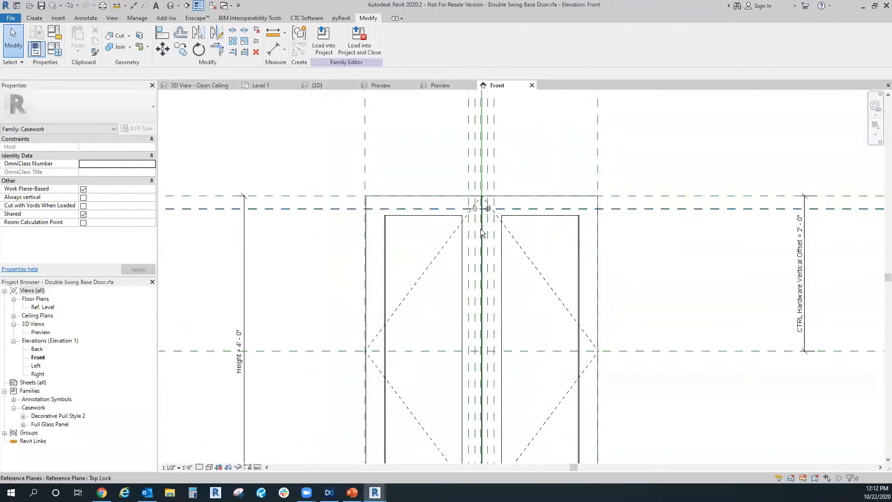
scroll(492, 227, up, 6)
scroll(507, 425, down, 1)
scroll(485, 158, up, 2)
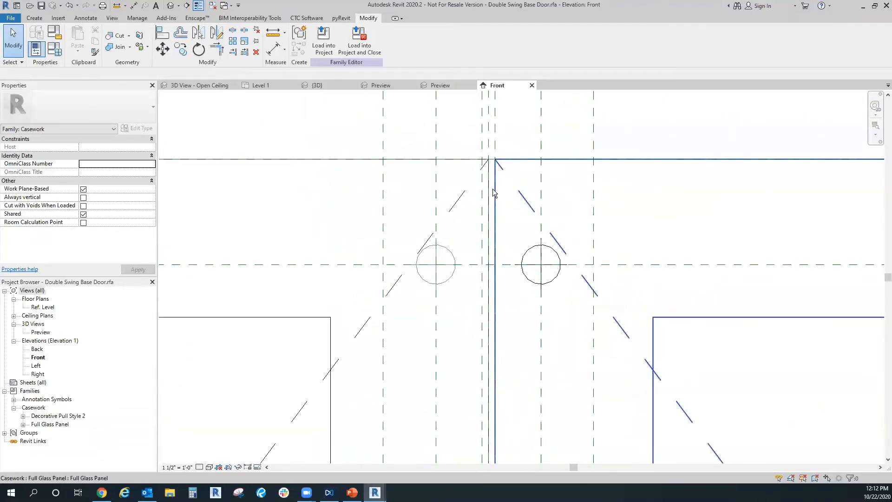
click(462, 159)
scroll(398, 209, down, 2)
scroll(478, 235, down, 1)
middle_drag(495, 389, 512, 172)
scroll(511, 283, up, 3)
drag(523, 296, 514, 295)
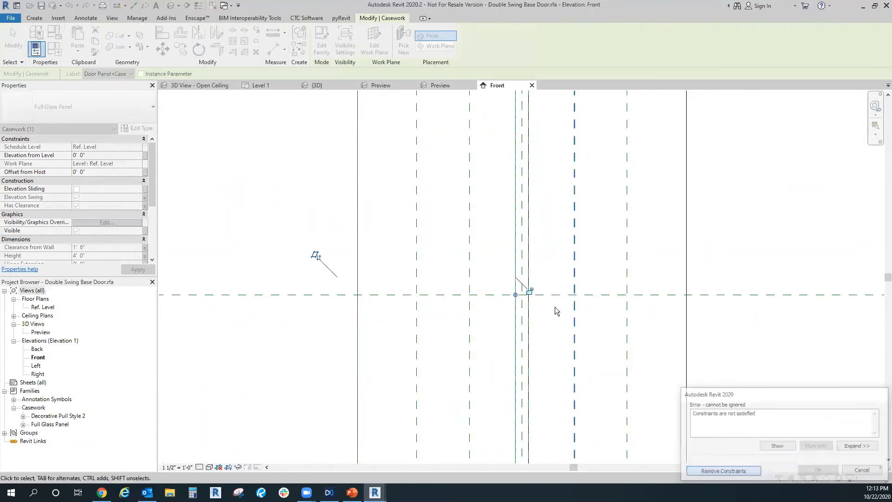
click(487, 236)
Step: Flex the double door family by reducing its Width parameter, and restore the Width to 3' 0"
scroll(487, 237, down, 5)
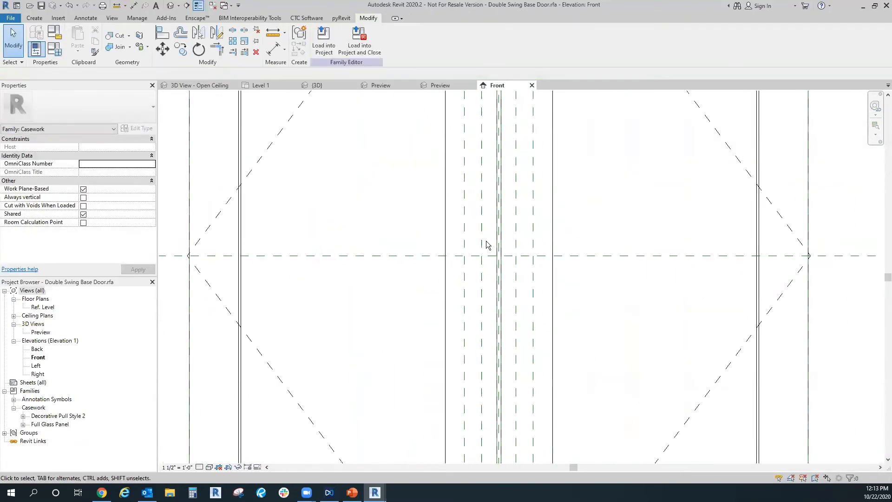
scroll(488, 245, down, 4)
scroll(358, 235, up, 3)
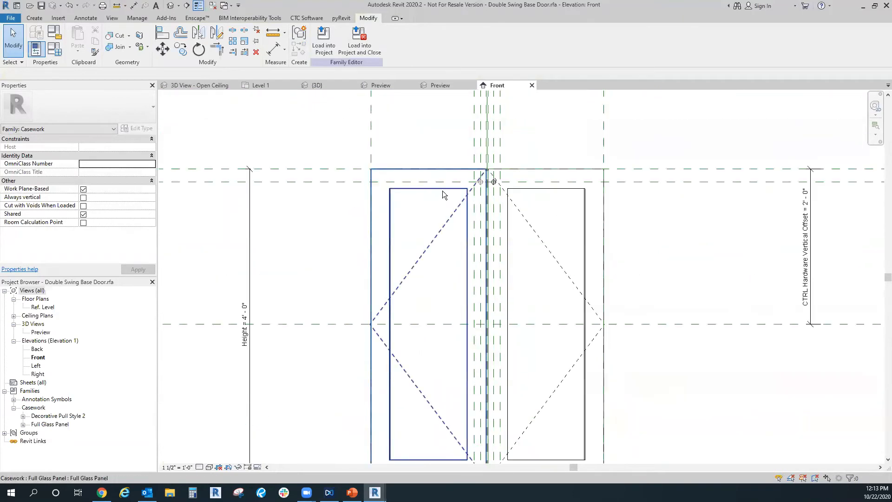
click(61, 50)
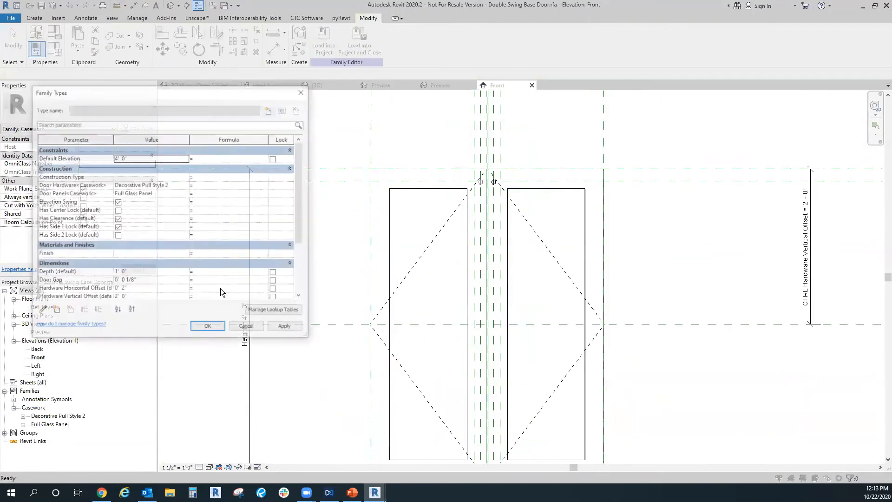
scroll(152, 266, down, 4)
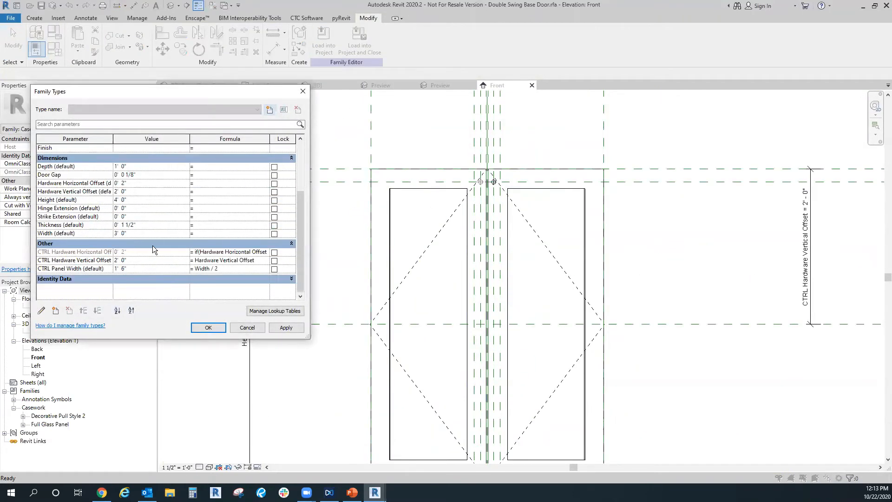
click(220, 327)
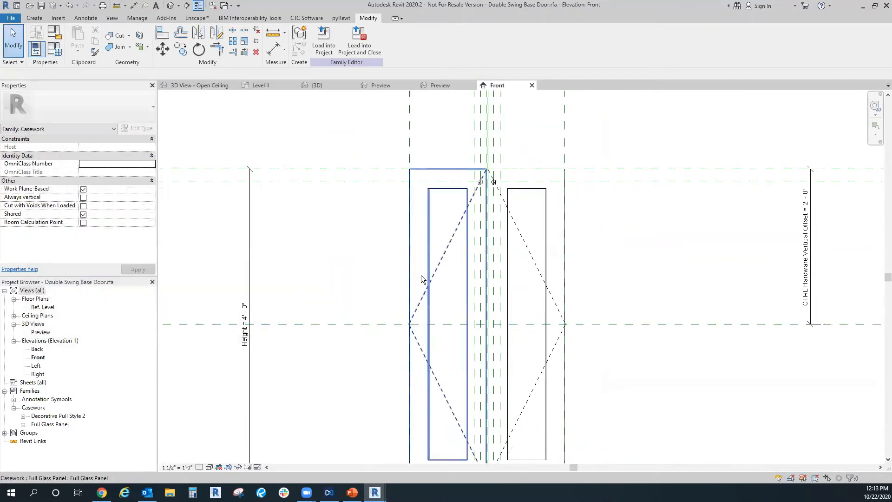
scroll(490, 200, up, 2)
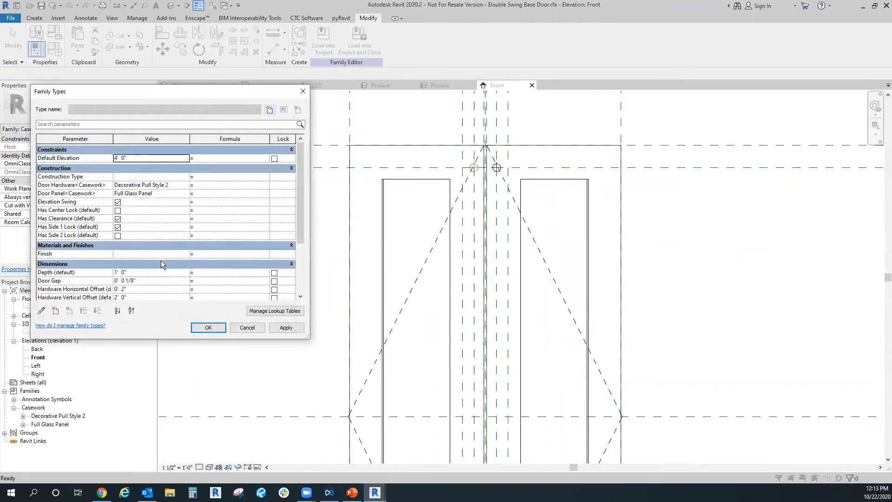
scroll(160, 261, down, 2)
click(157, 277)
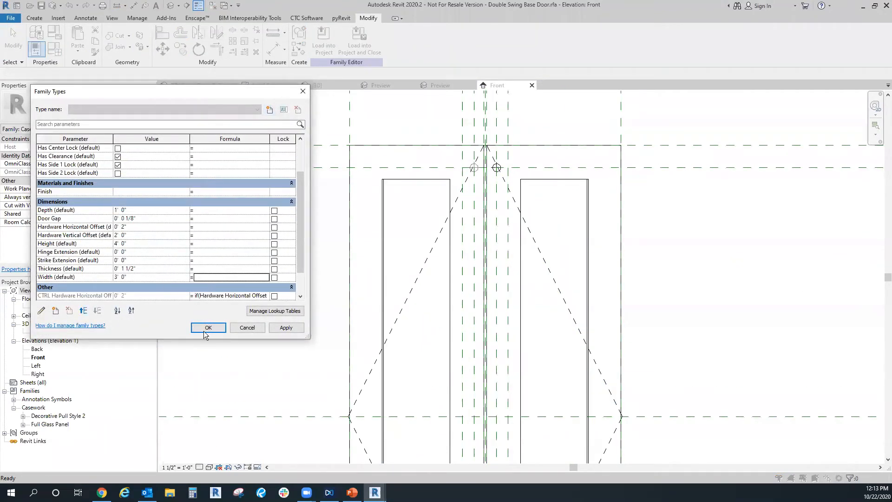
key(Return)
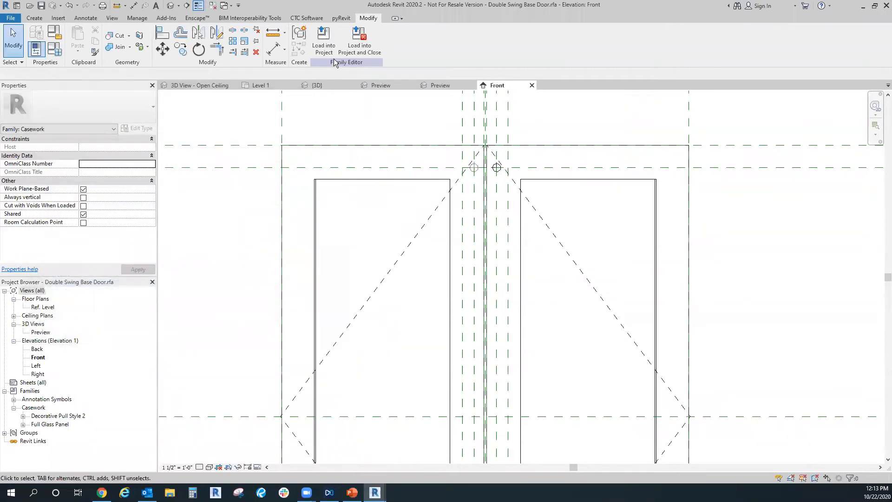
Step: Load Double Swing Base Door into Base Cabinet - Double Door without saving, overwriting the door and shared Full Glass Panel with their parameter values
click(365, 38)
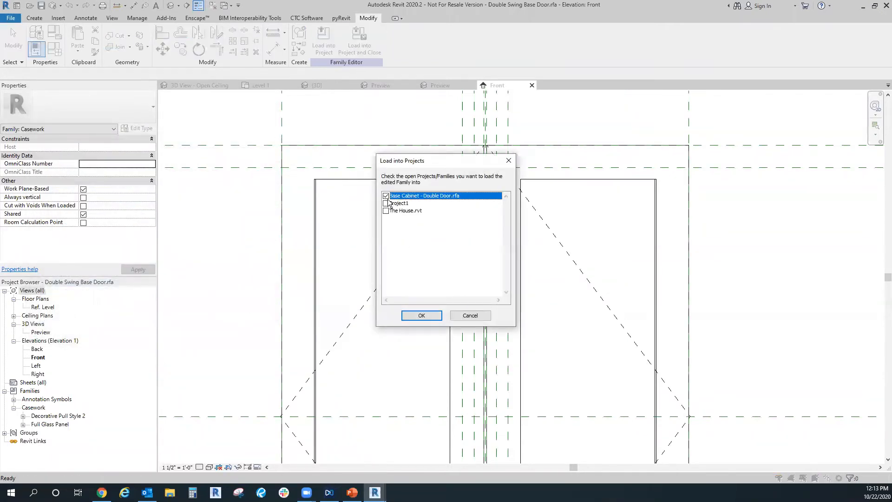
click(424, 317)
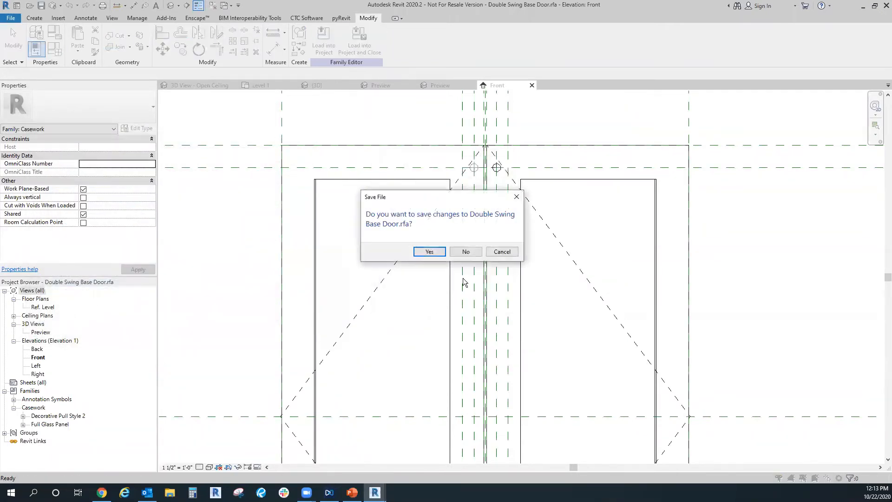
click(466, 251)
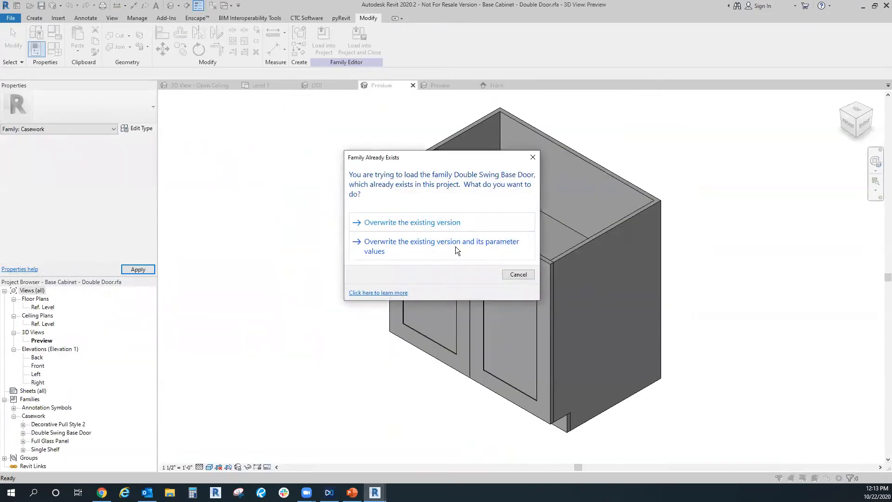
click(456, 245)
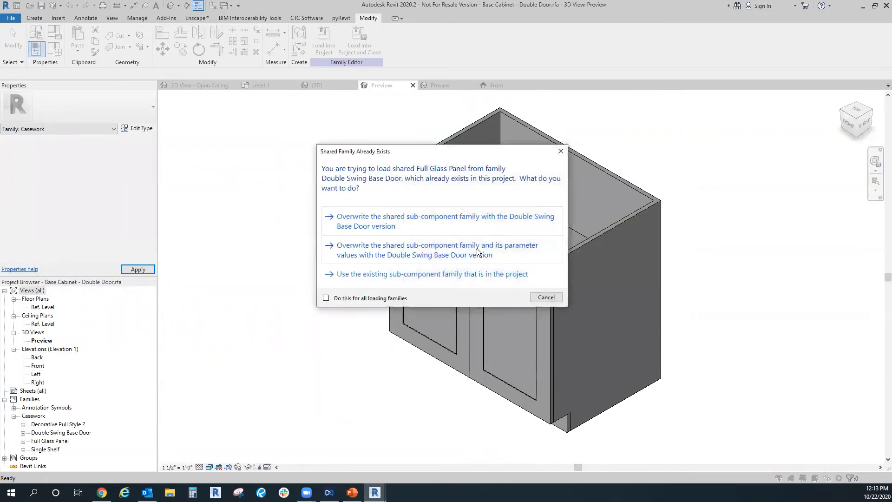
click(478, 251)
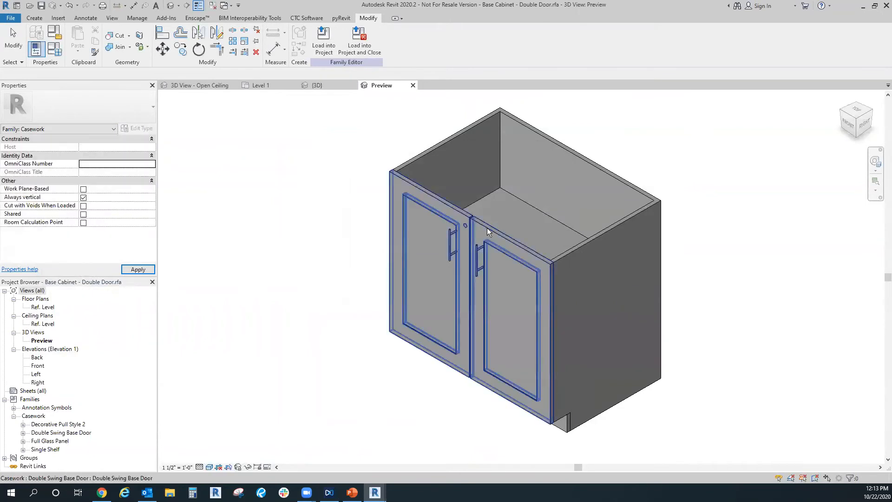
Step: Examine the gap between the cabinet doors and the cabinet interior in the 3D preview
scroll(487, 228, up, 5)
scroll(500, 196, down, 3)
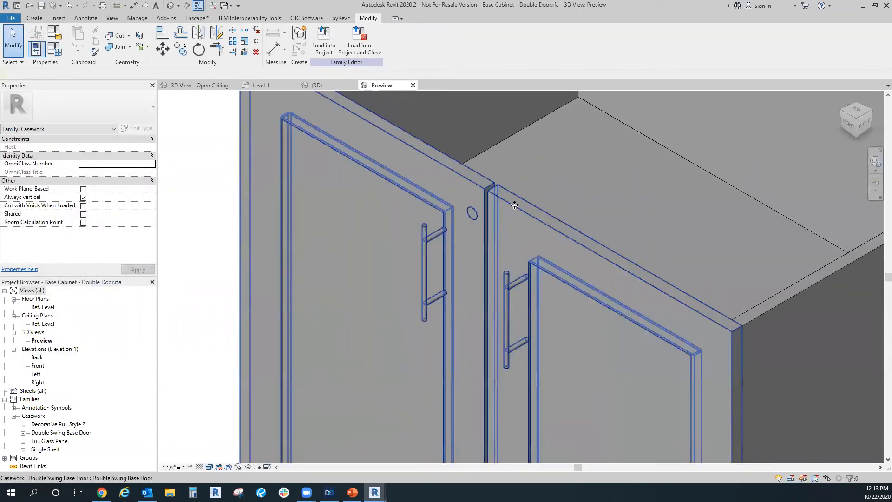
click(468, 266)
shift+middle_drag(469, 266, 498, 257)
scroll(498, 258, down, 1)
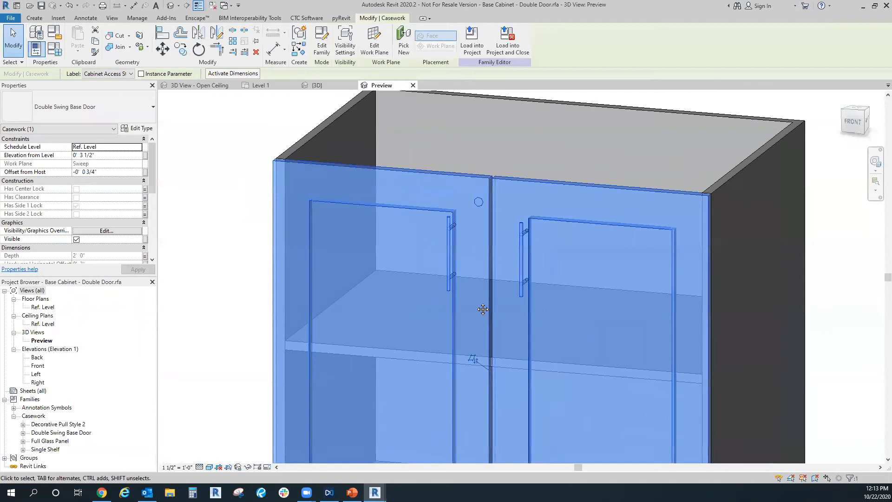
middle_drag(482, 309, 479, 142)
click(223, 259)
shift+middle_drag(462, 218, 505, 215)
shift+middle_drag(507, 179, 344, 321)
scroll(505, 193, down, 3)
click(501, 186)
Step: Open the cabinet's nested Single Shelf family for editing and inspect the shelf's front edge lines
click(490, 270)
scroll(432, 274, up, 4)
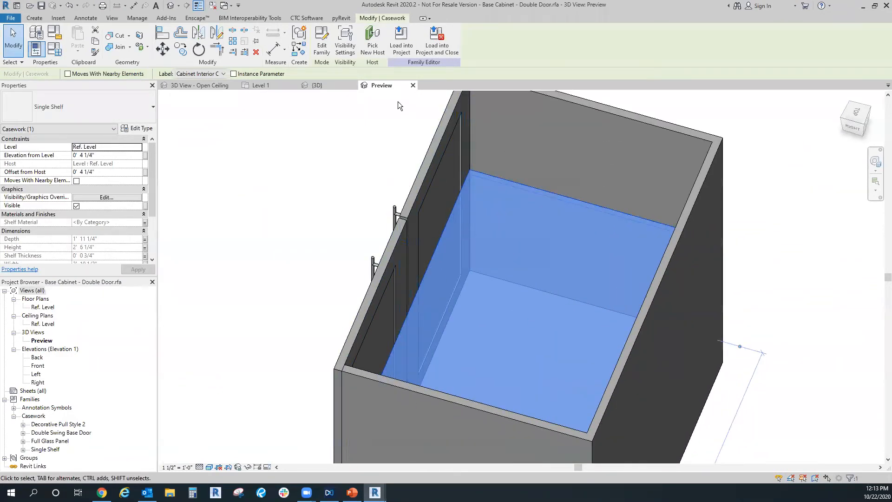
click(324, 49)
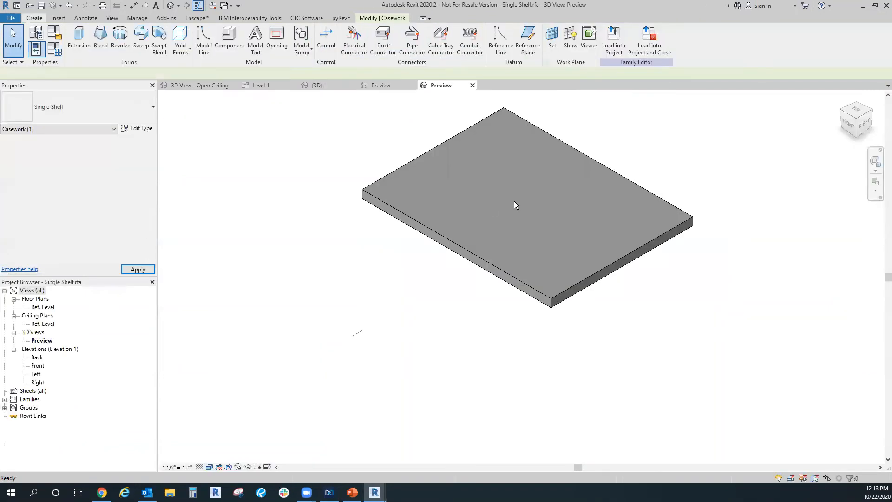
click(453, 248)
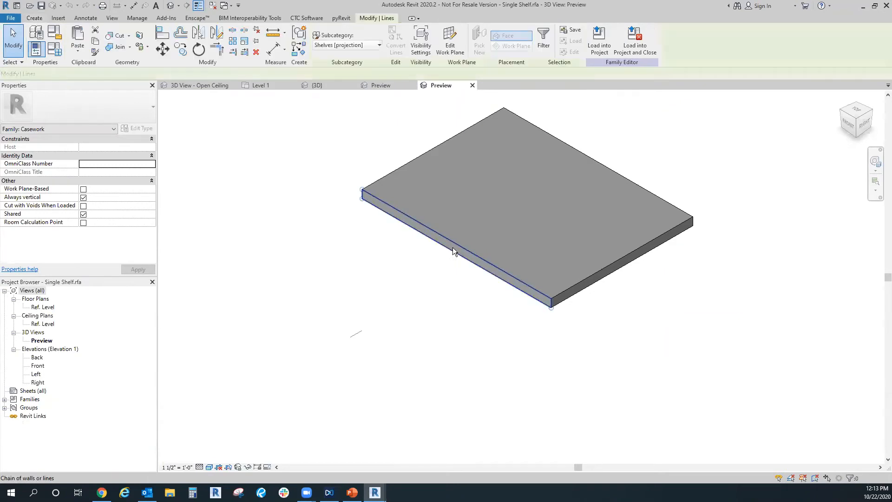
key(Escape)
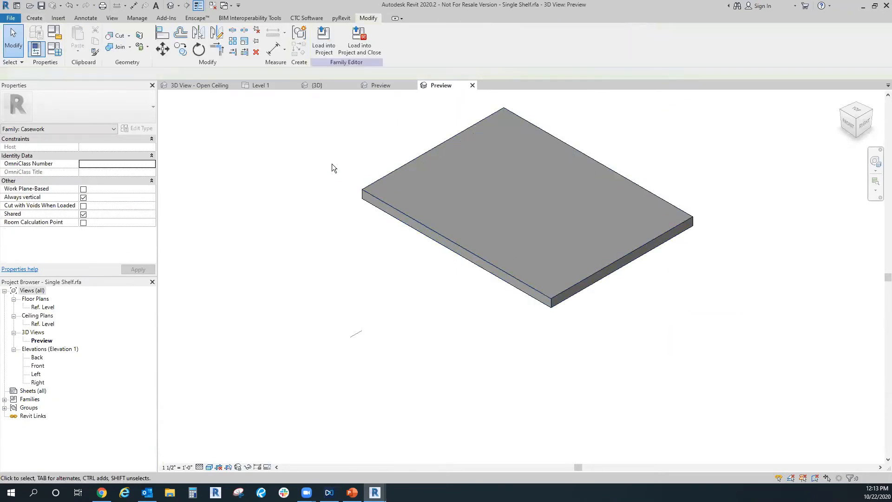
Step: In the shelf family's Ref. Level plan, copy the front reference plane 2 1/4" toward the back of the shelf
double_click(42, 308)
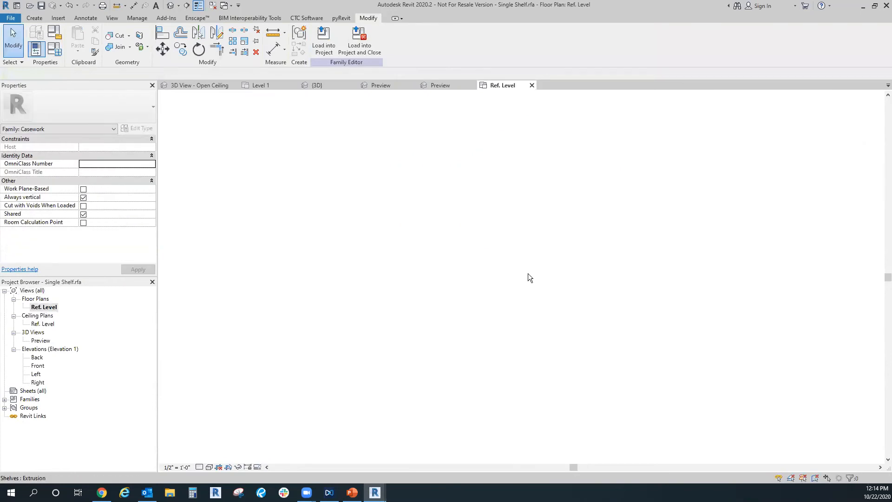
scroll(505, 283, up, 2)
click(505, 281)
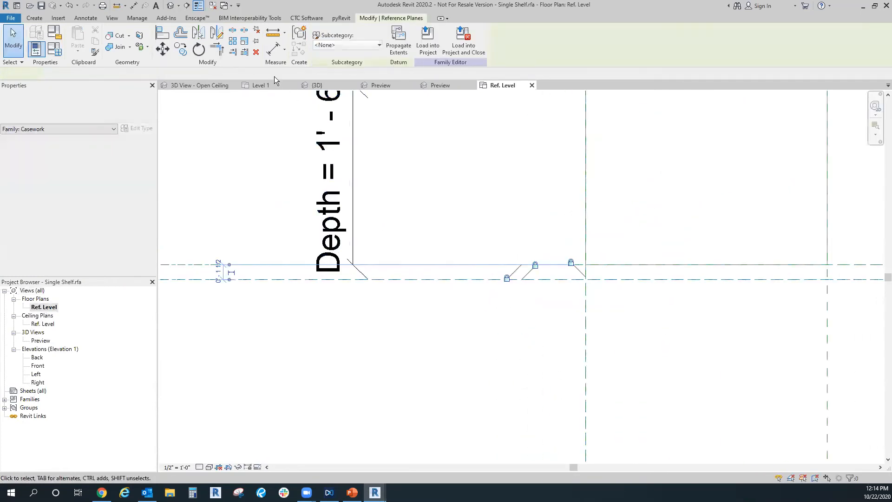
click(180, 51)
click(557, 280)
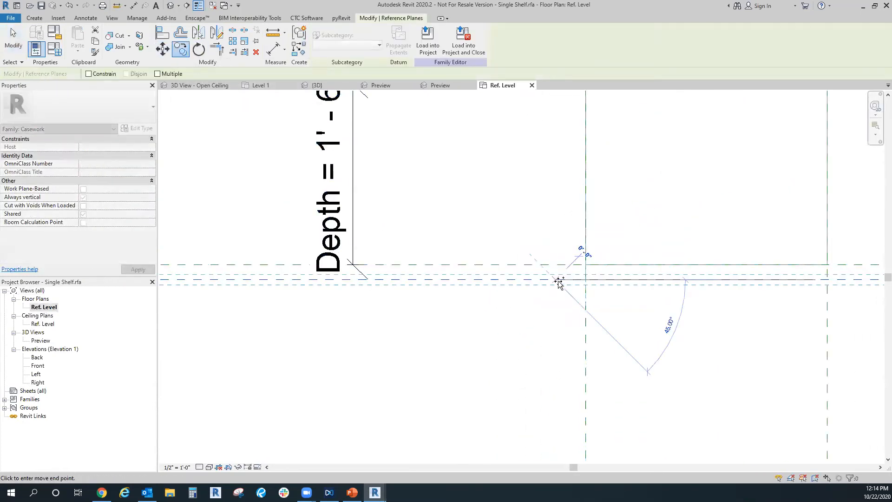
scroll(560, 264, up, 1)
scroll(559, 265, up, 2)
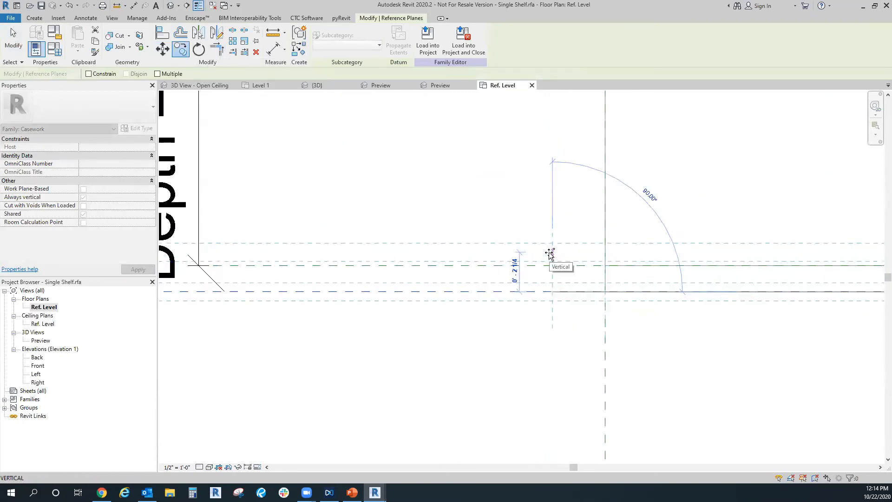
click(550, 254)
Step: Dimension the distance between the shelf's front-edge reference plane and the newly copied reference plane
click(276, 50)
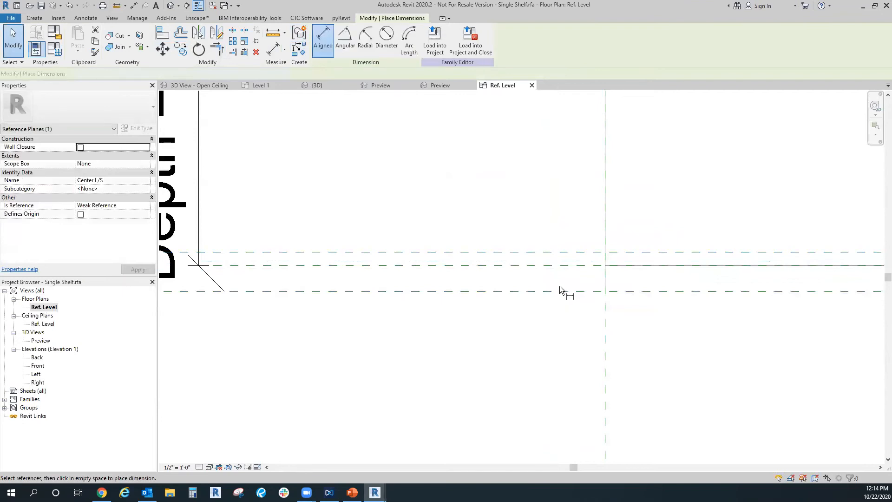
click(572, 265)
click(496, 220)
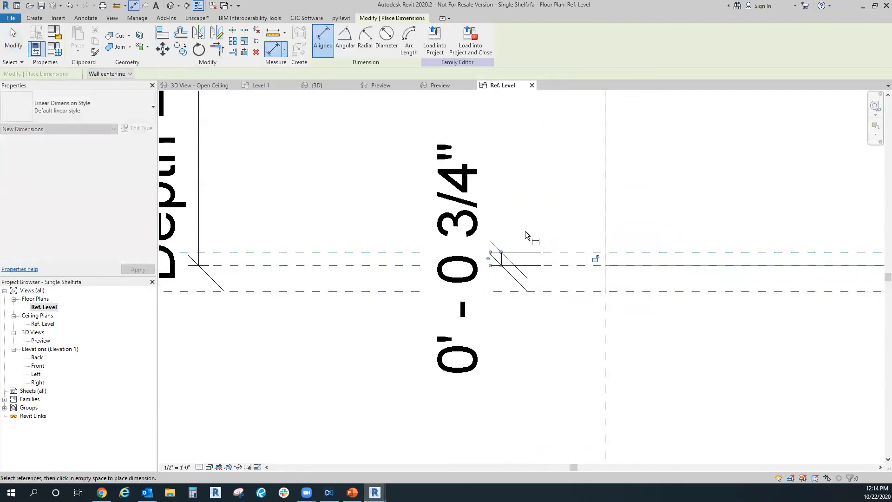
key(Escape)
key(Escape)
Step: Move the shelf extrusion's front edge back to the copied reference plane and lock it there
middle_drag(730, 235, 438, 237)
scroll(438, 237, down, 3)
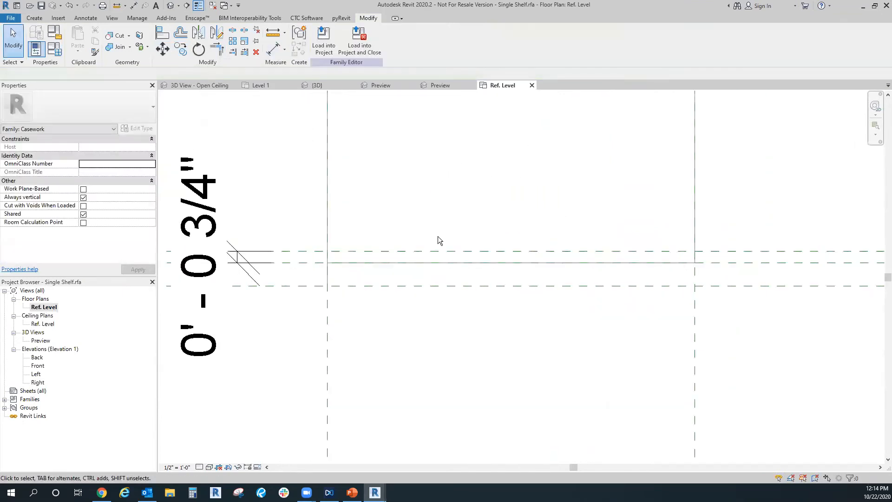
click(502, 255)
drag(485, 258, 487, 246)
key(Return)
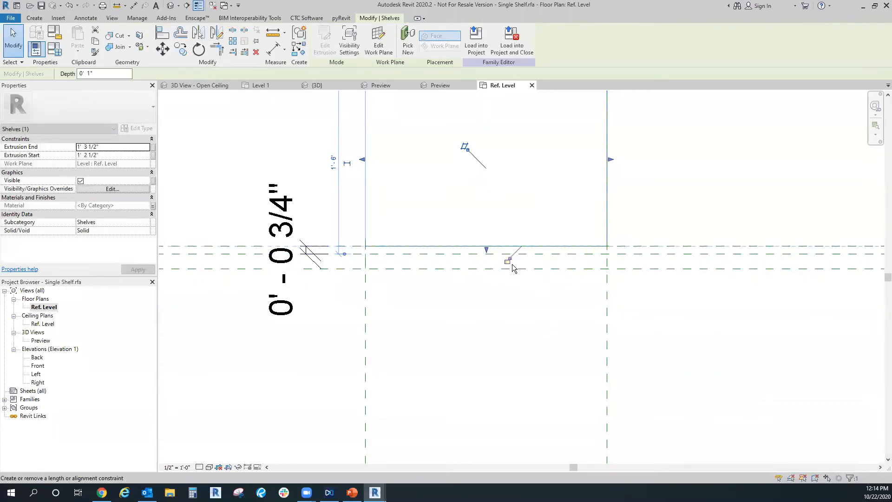
click(508, 328)
Step: Load the shelf family into Base Cabinet - Double Door.rfa and close it, overwriting the existing version and its parameter values
click(332, 48)
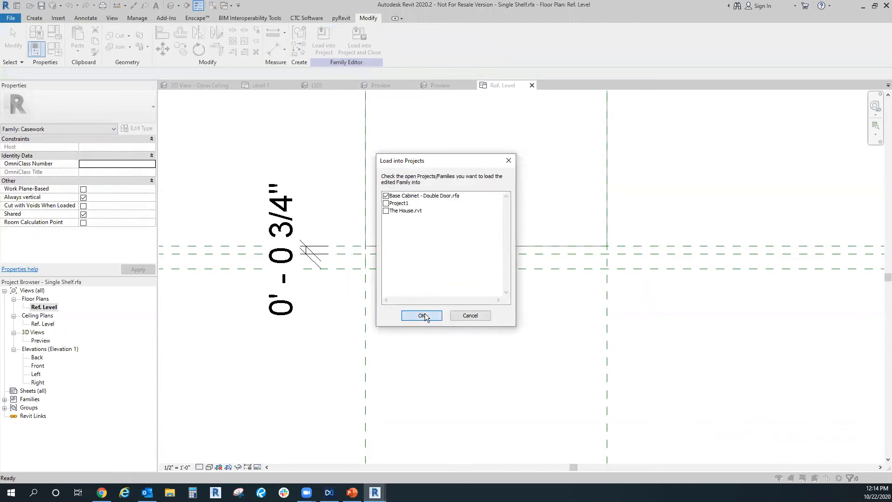
click(424, 311)
click(467, 252)
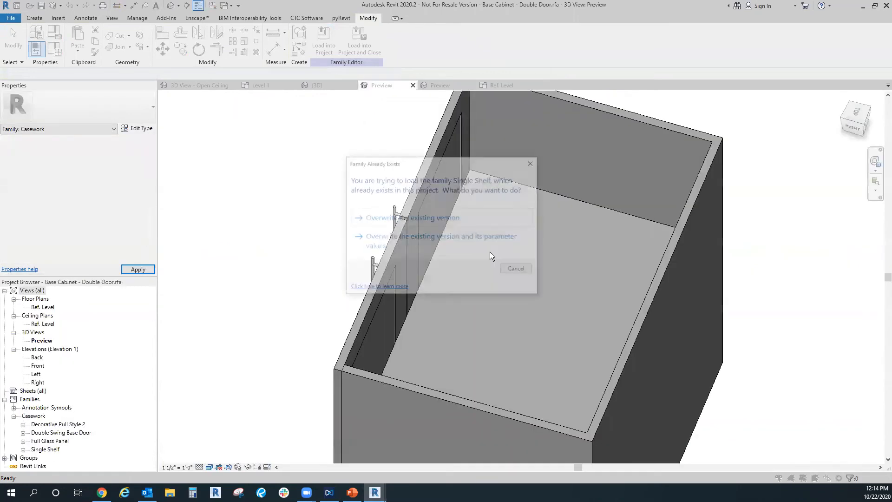
click(481, 240)
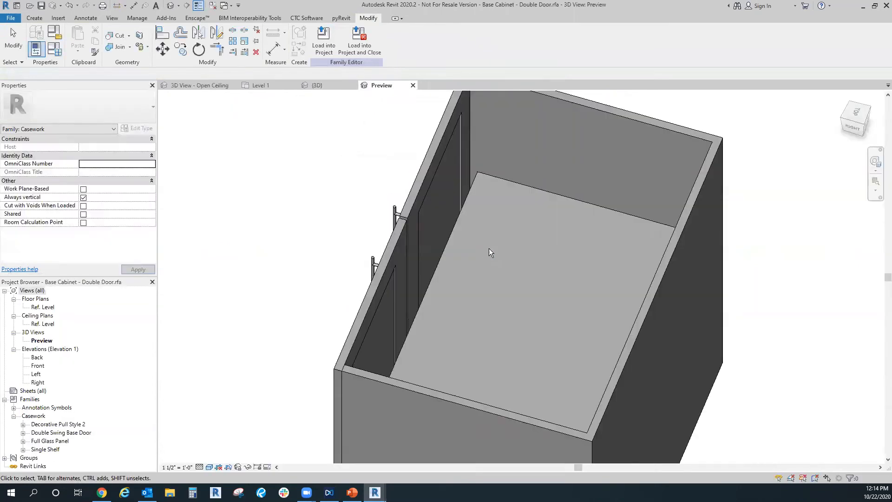
Step: Check the shelf's clearance behind the doors from above, and open the cabinet's Ref. Level floor plan at the door area
click(428, 295)
shift+middle_drag(428, 296, 406, 288)
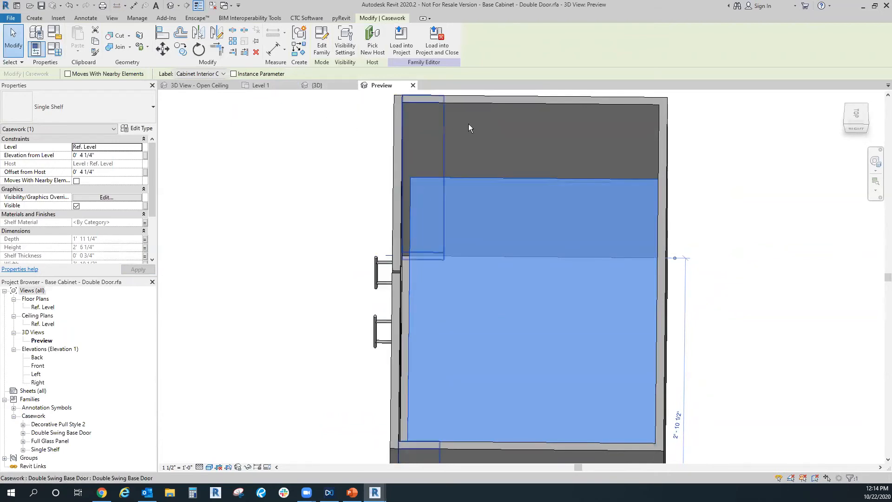
double_click(43, 308)
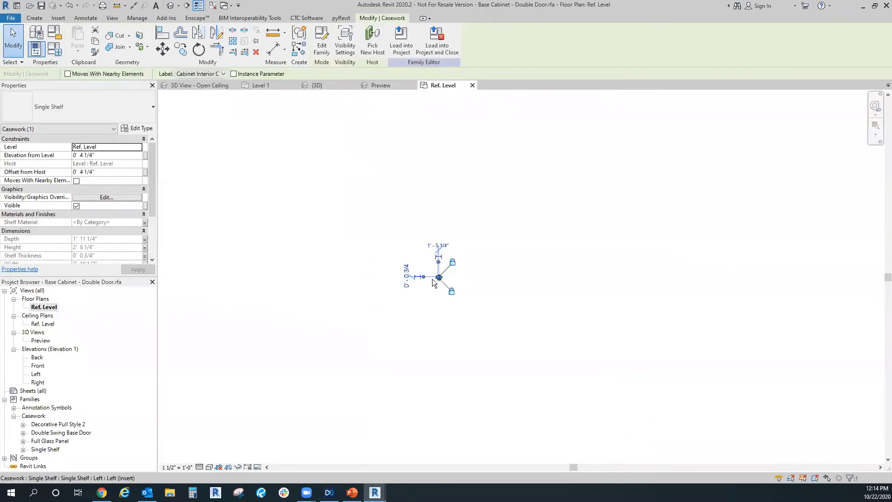
scroll(432, 282, up, 6)
scroll(365, 289, up, 5)
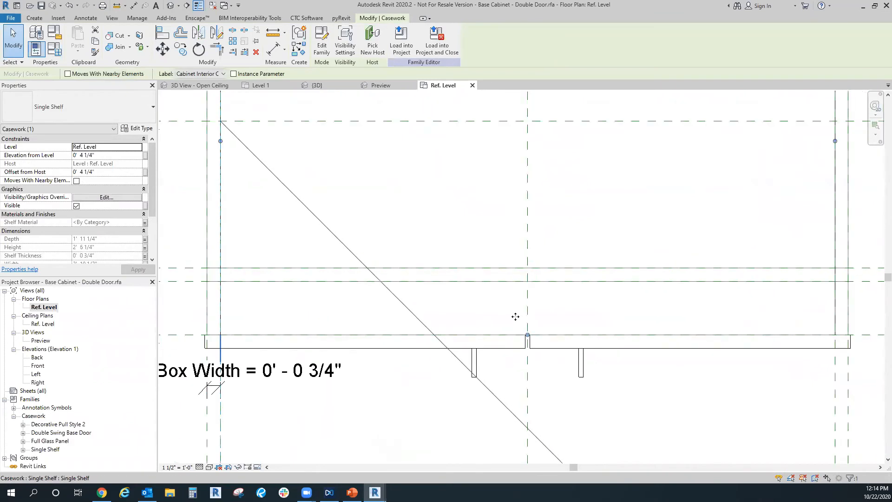
click(35, 18)
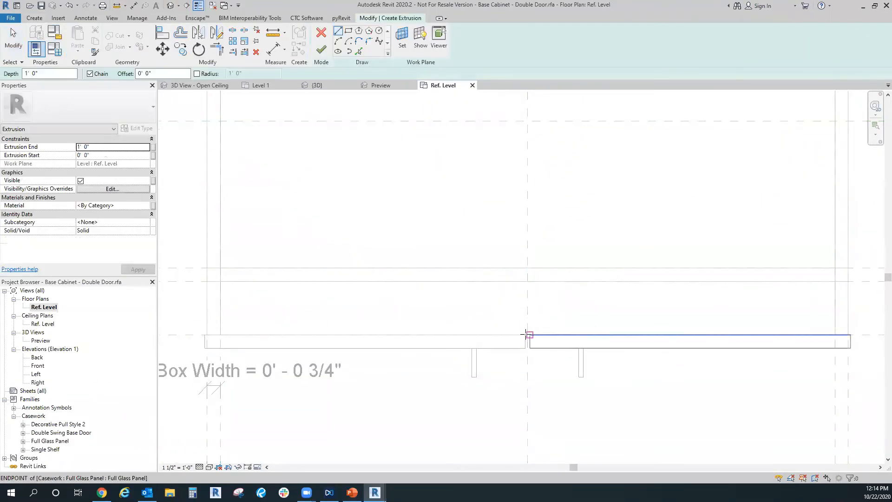
middle_drag(504, 332, 586, 306)
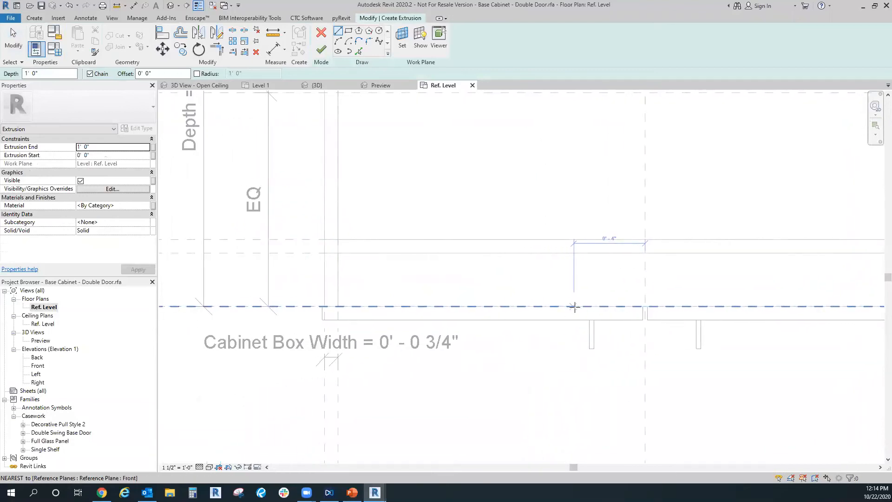
click(322, 49)
Step: Copy the cabinet's Front reference plane 3/4" inward, behind the doors
click(192, 335)
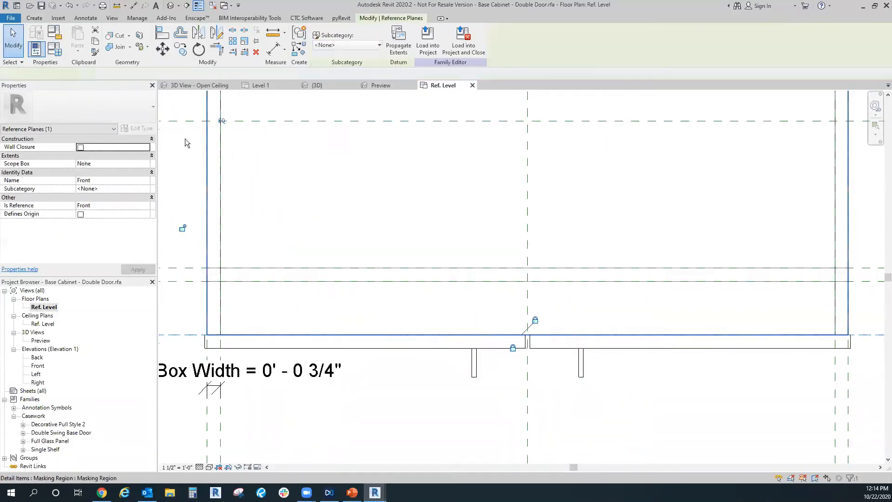
click(180, 48)
click(185, 335)
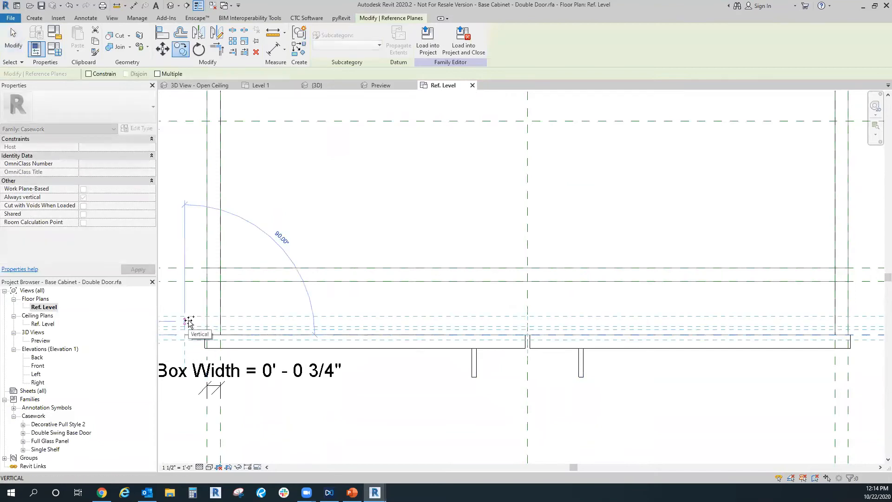
middle_drag(189, 324, 400, 309)
click(399, 307)
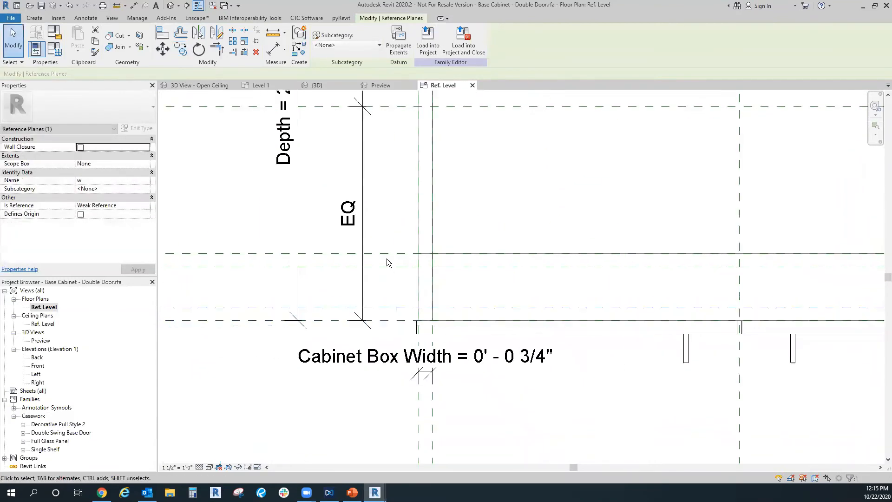
key(Escape)
Step: Dimension the distance between the Front reference plane and its copy, placing the dimension outside the cabinet's left side
click(279, 52)
click(324, 320)
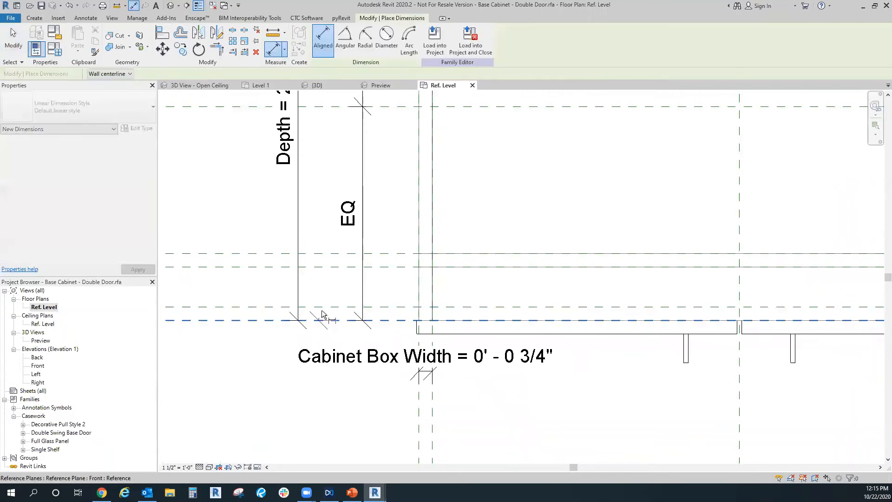
click(311, 307)
click(258, 298)
key(Escape)
key(Escape)
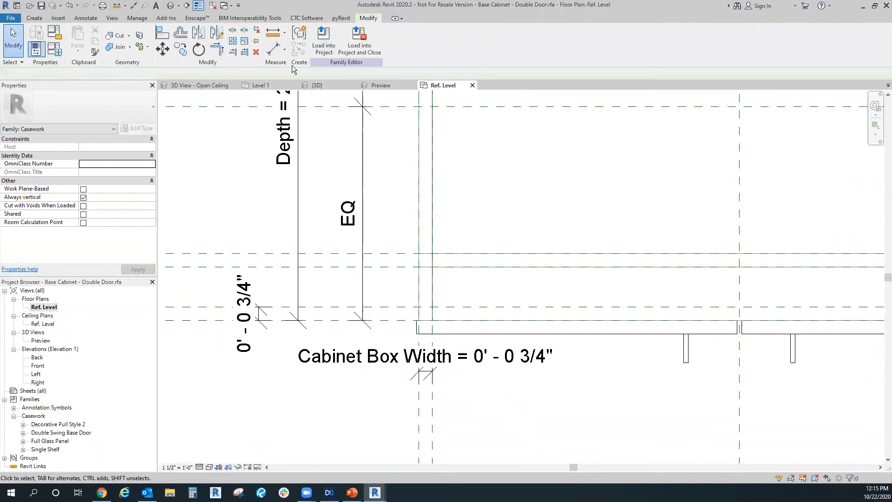
Step: Start an extrusion and sketch a 1 1/2" by 3/4" rectangle centered behind the door gap, between the Front plane and its copy
click(35, 18)
click(79, 40)
middle_drag(634, 217, 430, 231)
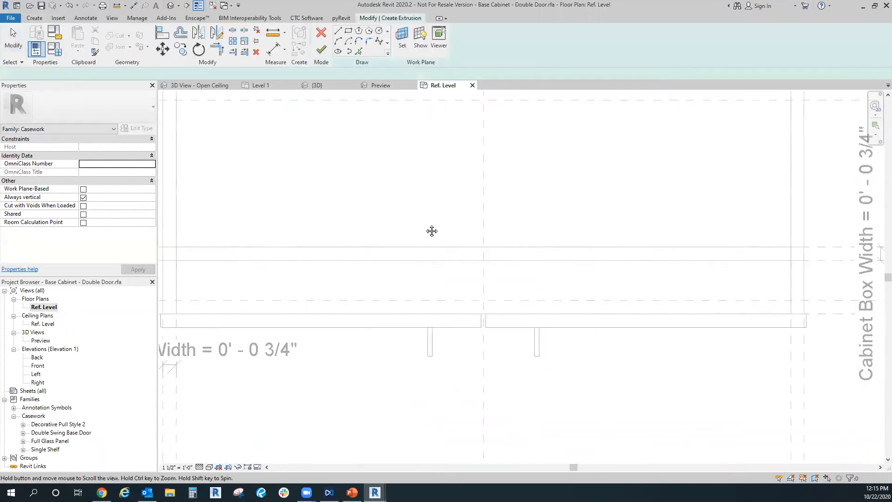
scroll(492, 317, up, 3)
click(466, 284)
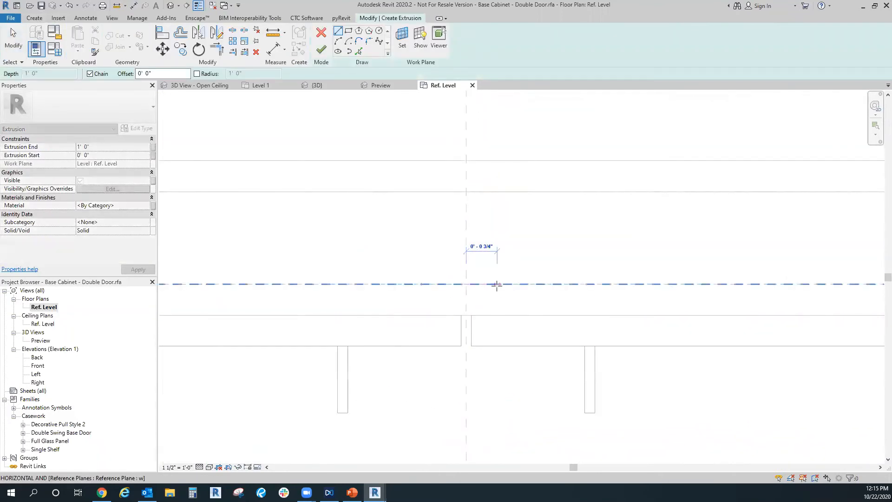
click(497, 284)
click(497, 315)
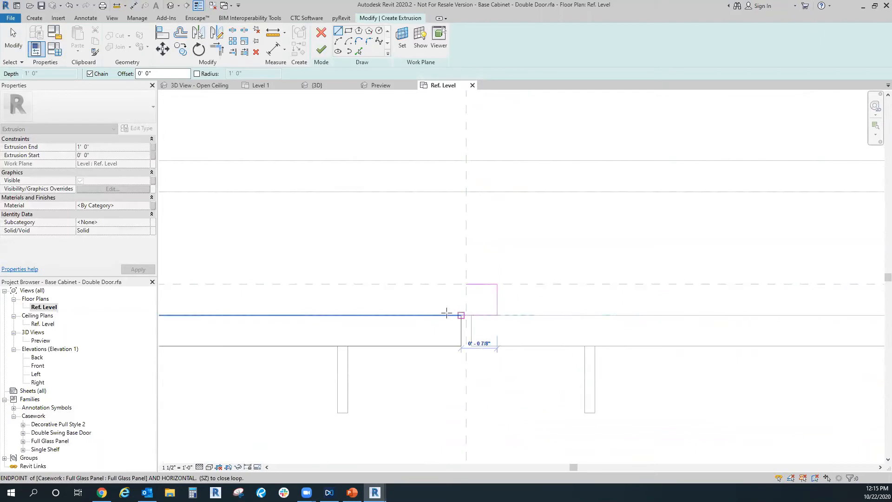
click(436, 315)
click(436, 284)
click(467, 284)
key(Escape)
key(Escape)
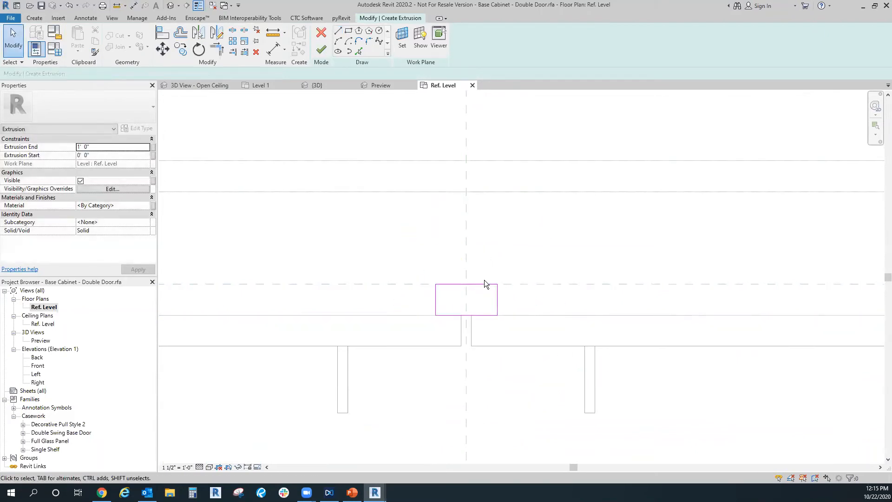
Step: Lock the rectangle's back and front edges to the copied reference plane and the Front reference plane
click(472, 279)
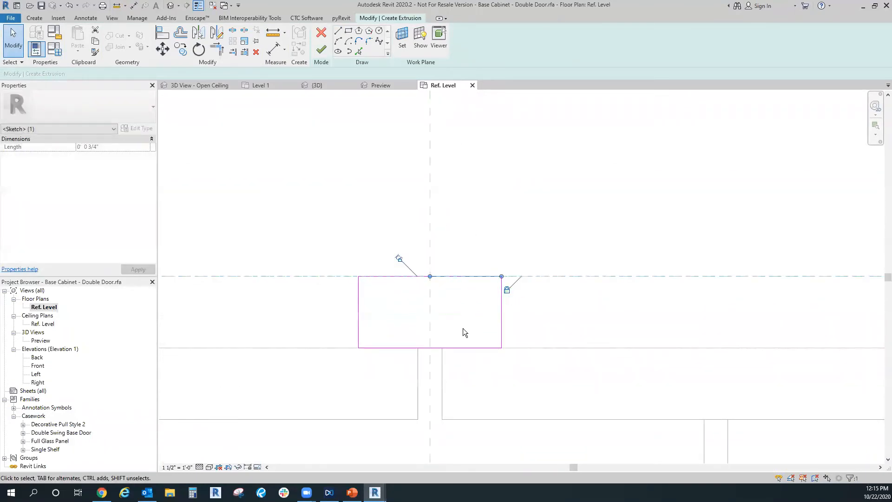
click(480, 347)
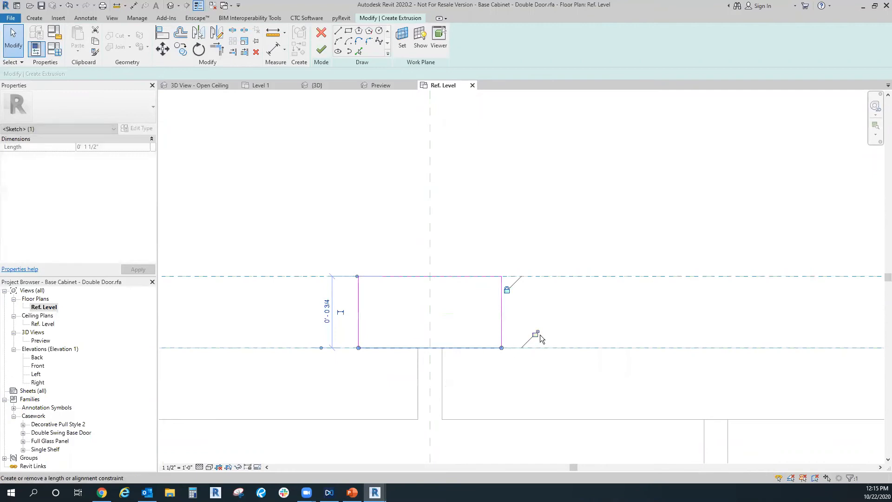
click(369, 113)
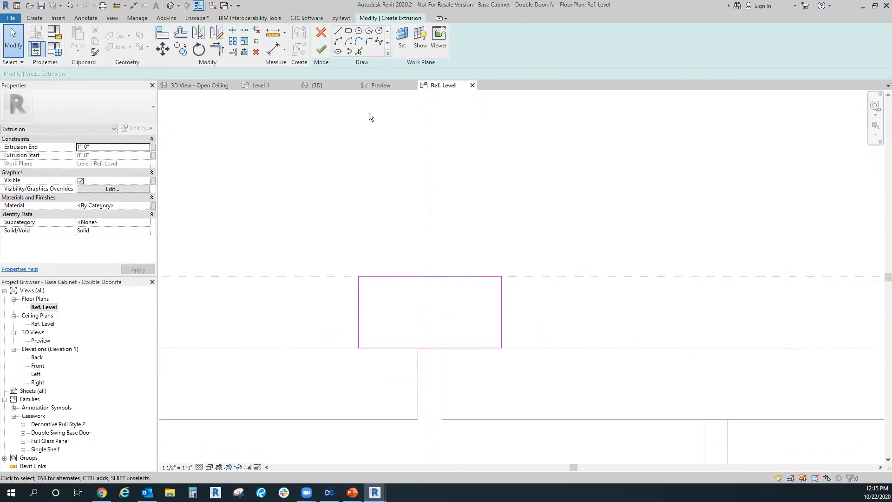
Step: Dimension the rectangle's right edge from the Center (Left/Right) reference plane
key(d)
key(i)
click(431, 262)
click(501, 302)
click(627, 167)
scroll(469, 260, down, 5)
scroll(465, 379, down, 5)
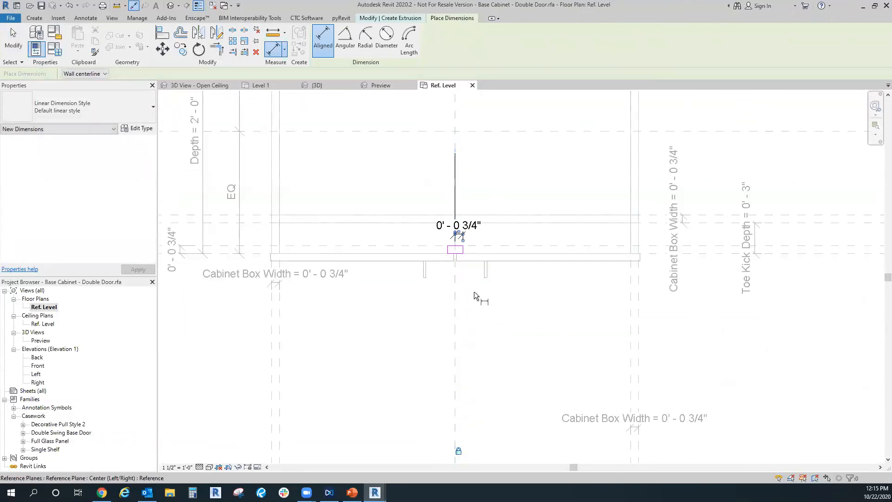
Step: Dimension the rectangle's left edge from the Center (Left/Right) reference plane and finish the extrusion sketch
scroll(457, 254, up, 4)
click(431, 269)
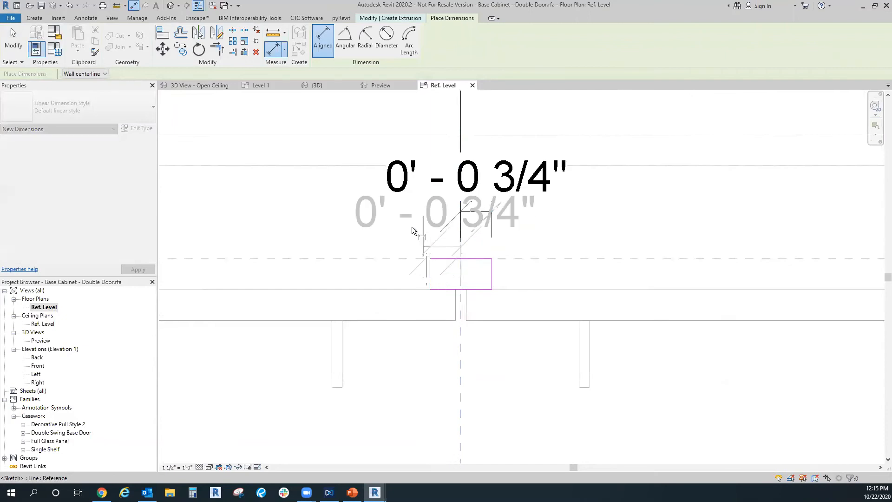
click(413, 214)
scroll(466, 230, down, 3)
middle_drag(486, 319, 482, 179)
mouse_move(462, 344)
middle_down()
mouse_move(468, 181)
mouse_move(458, 329)
middle_up()
scroll(445, 312, down, 1)
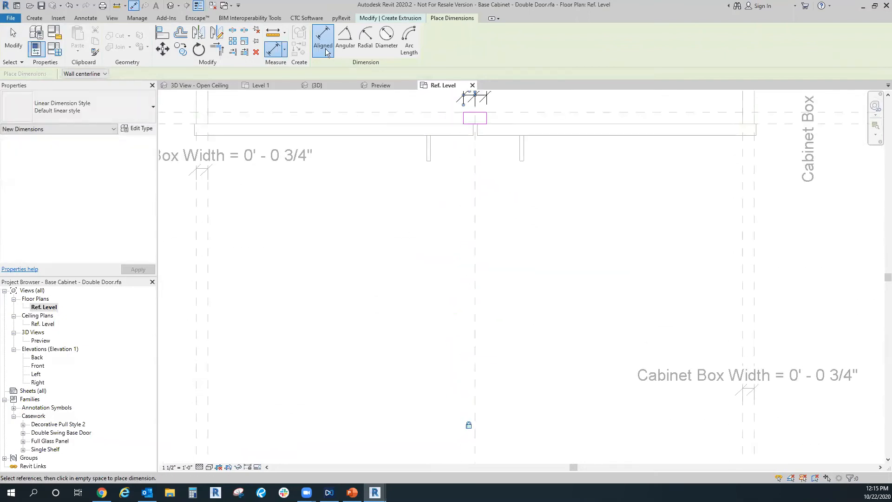
key(Escape)
key(Escape)
middle_drag(467, 180, 443, 328)
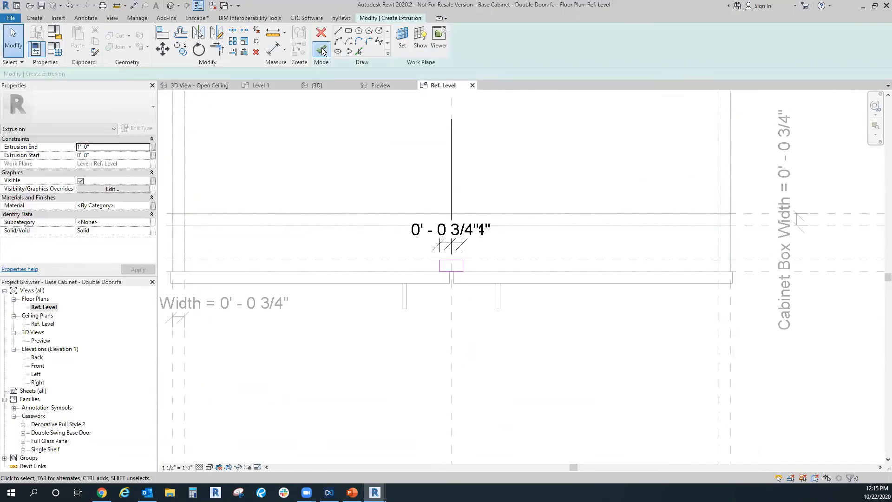
click(321, 49)
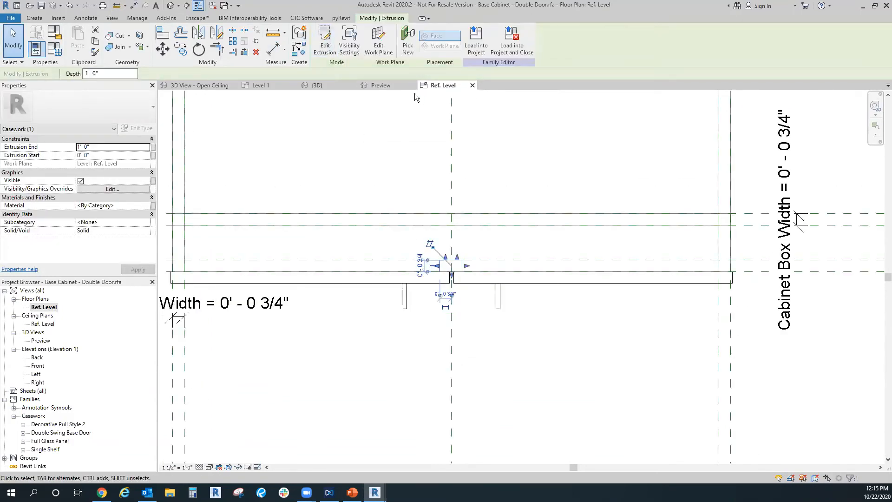
Step: In the 3D Preview view, stretch the center extrusion's top face up to the cabinet top, giving an Extrusion End of 2' 10 1/2"
click(388, 85)
shift+middle_drag(400, 335, 401, 367)
drag(405, 364, 412, 191)
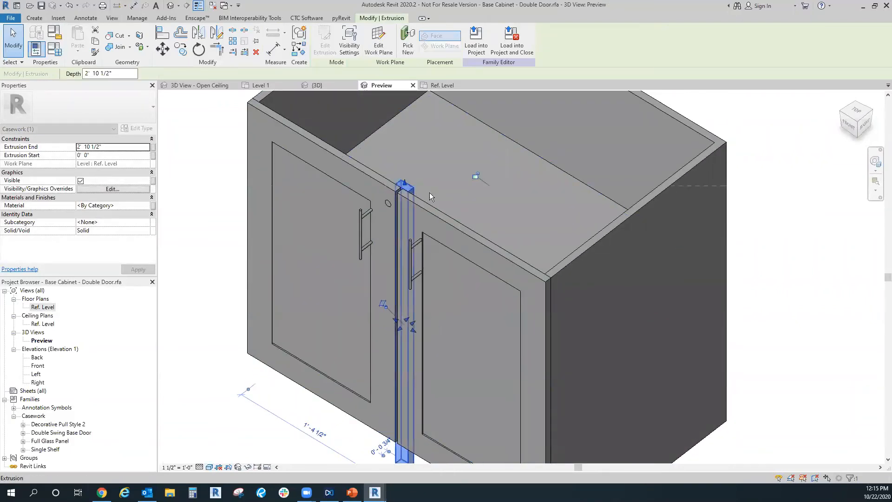
middle_drag(444, 253, 469, 146)
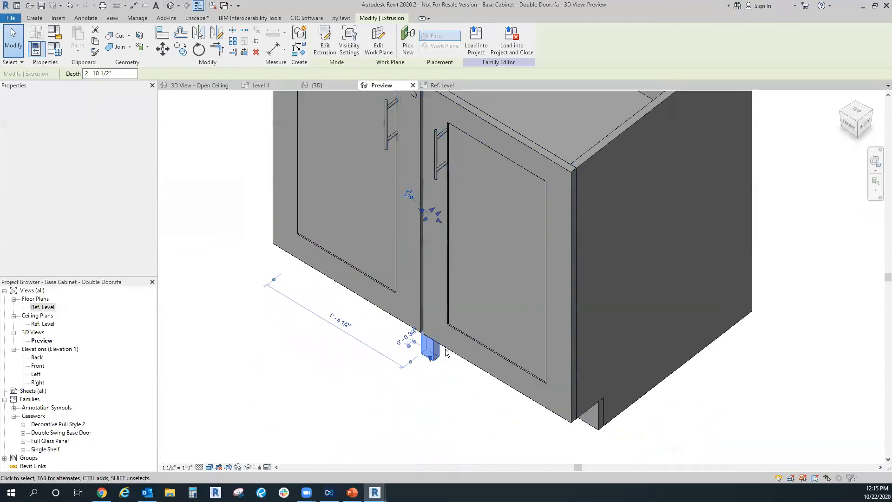
Step: Raise the center extrusion's bottom face to the underside of the doors, giving an Extrusion Start of 0' 4 1/4", and close the Ref. Level view
shift+middle_drag(442, 333, 467, 126)
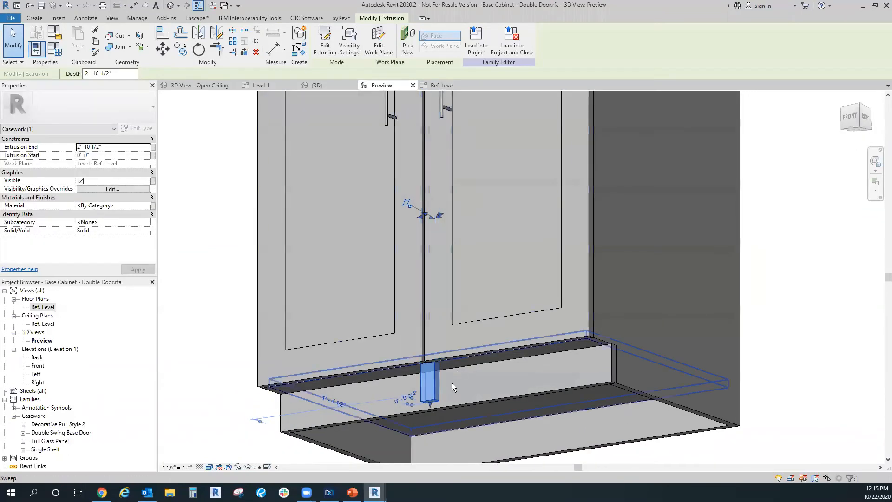
drag(431, 374, 435, 361)
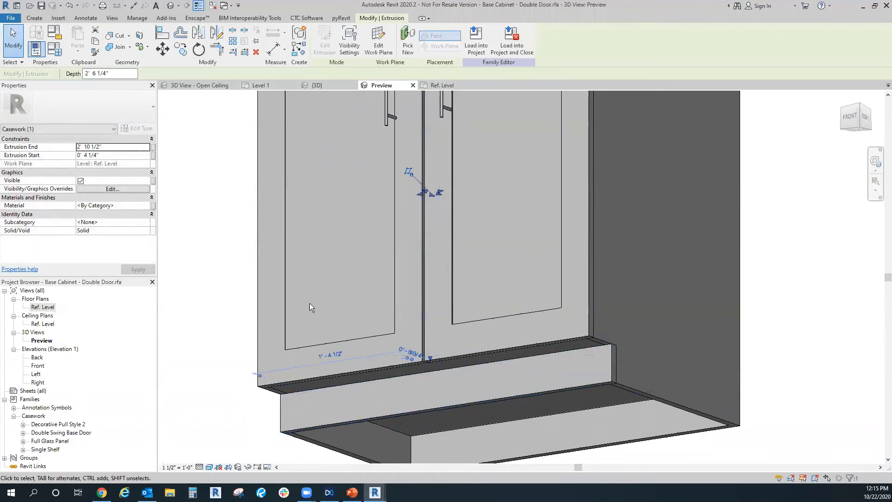
key(Escape)
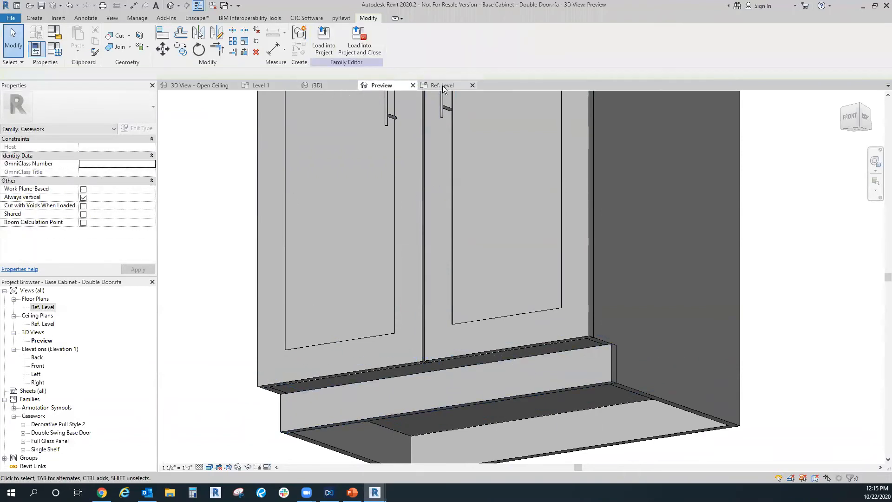
click(472, 86)
Step: Examine the cabinet in Project1's 3D view, then inspect the new center stile behind the door gap in the family's Preview view
click(347, 88)
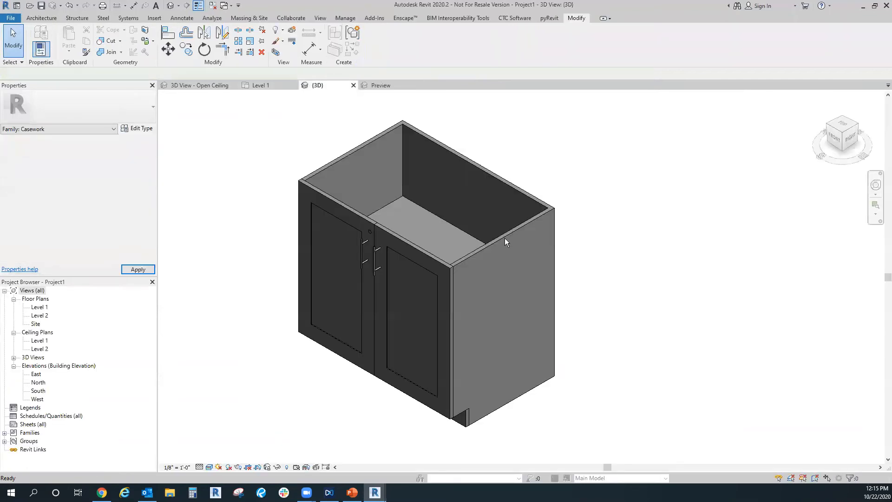
click(413, 219)
mouse_move(409, 251)
shift+middle_down()
mouse_move(407, 276)
mouse_move(405, 247)
mouse_move(400, 253)
shift+middle_up()
click(671, 255)
scroll(408, 254, up, 1)
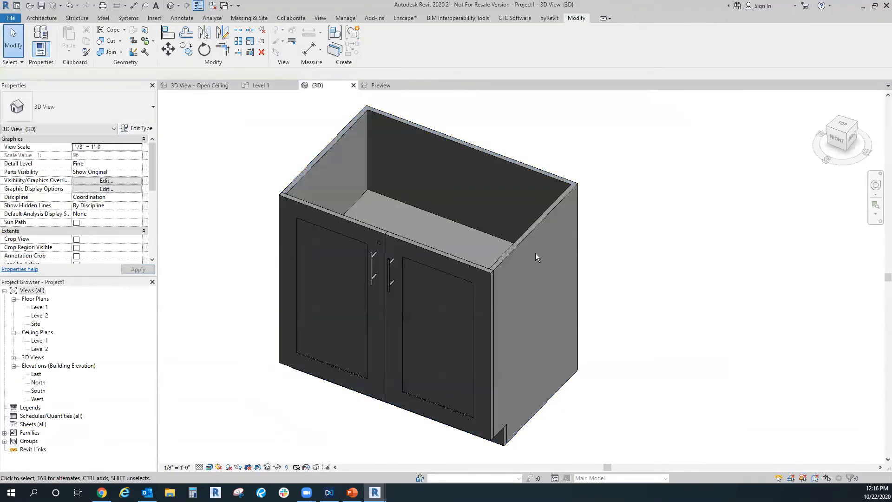
click(382, 85)
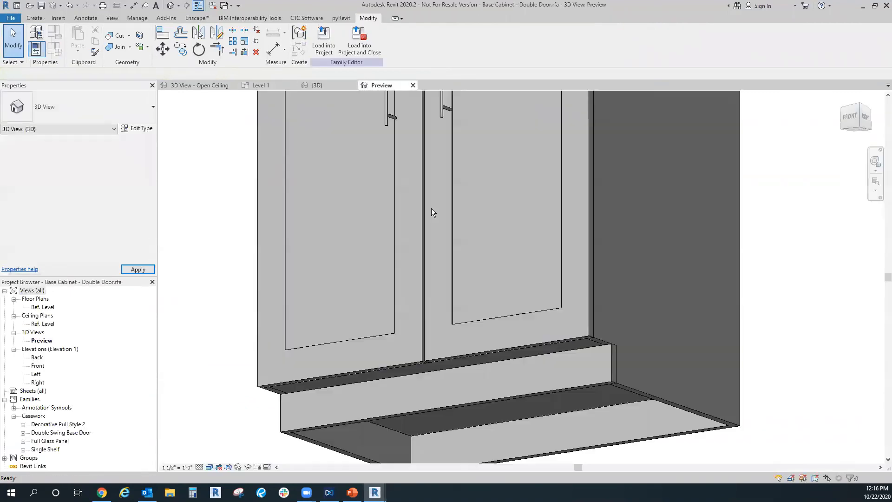
scroll(503, 274, down, 2)
scroll(503, 273, down, 2)
click(512, 171)
shift+middle_drag(523, 251, 487, 372)
scroll(478, 201, up, 4)
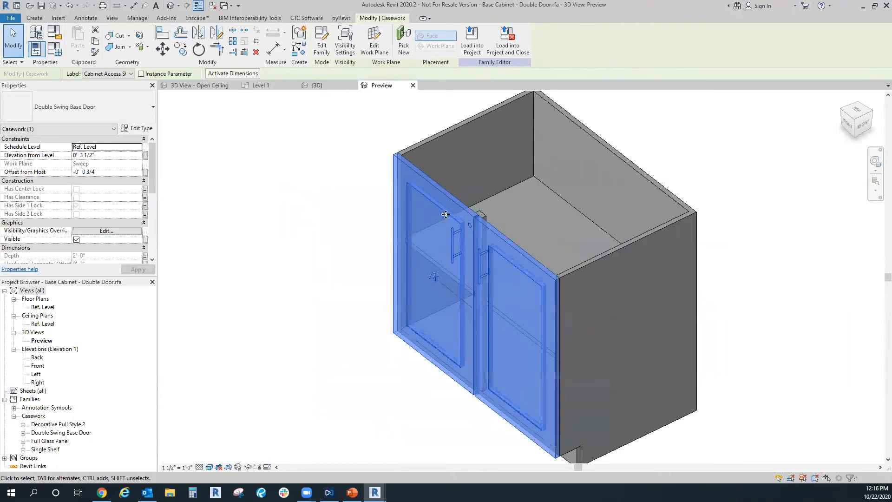
click(291, 205)
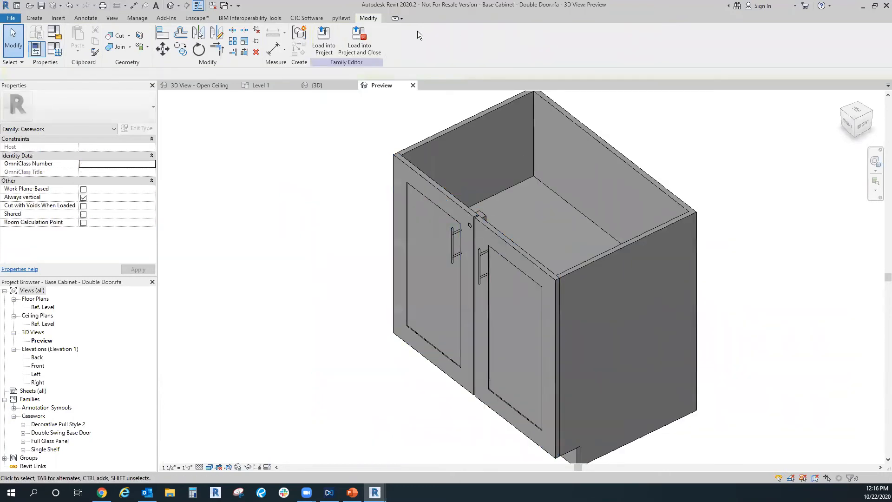
Step: Load the edited Base Cabinet - Double Door family into Project1 and close it without saving the file
click(357, 42)
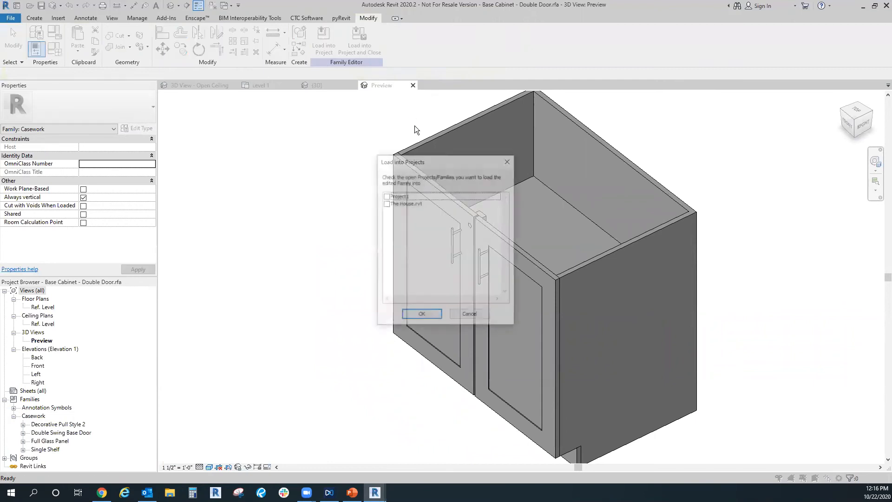
click(386, 196)
click(423, 316)
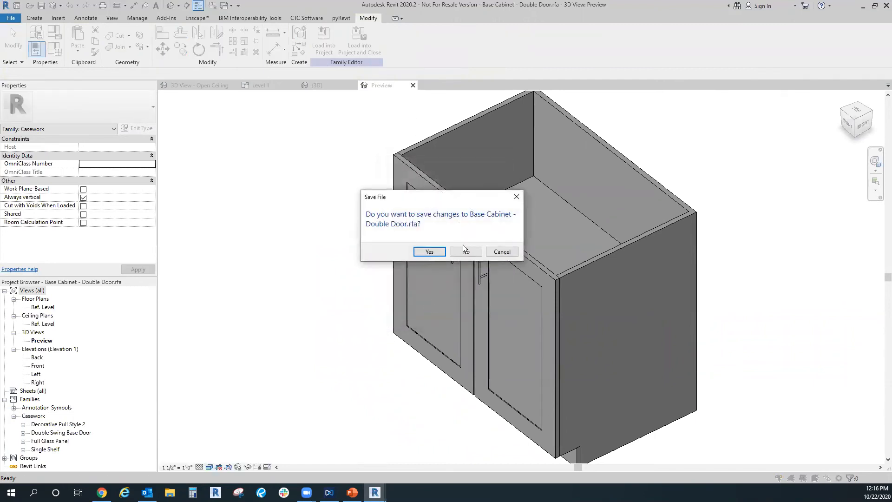
click(455, 254)
click(445, 242)
click(446, 249)
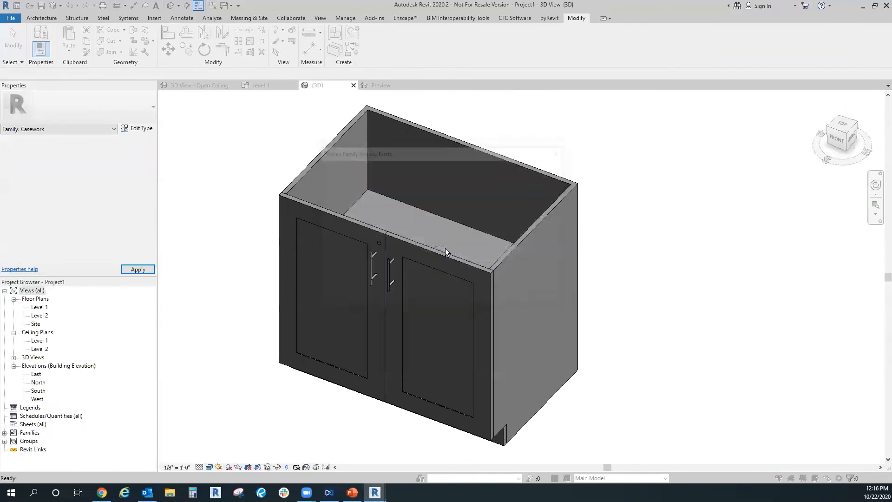
click(443, 250)
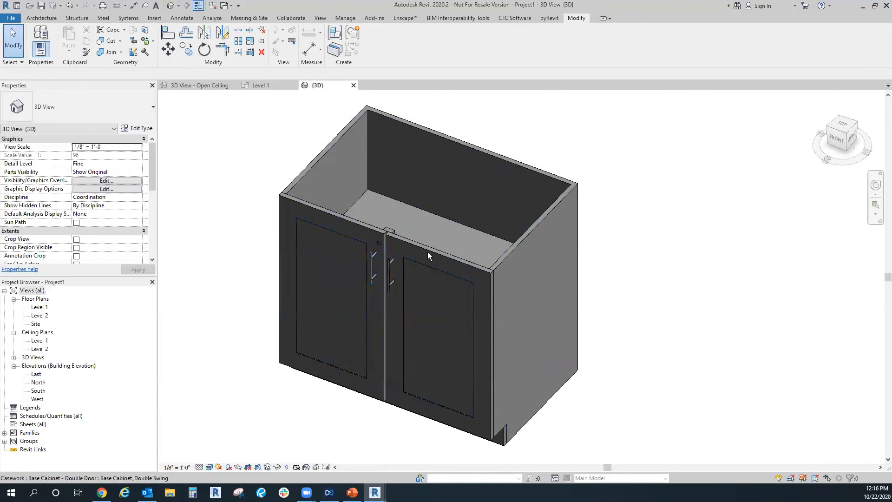
Step: Copy the cabinet from Project1 and paste it onto the floor by the counter's end in The House's 3D View - Open Ceiling
drag(462, 269, 450, 250)
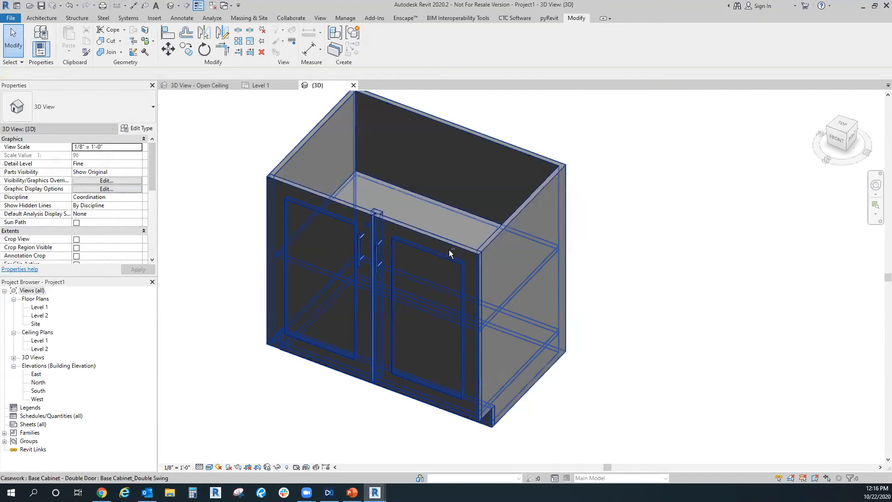
shift+middle_drag(490, 211, 378, 207)
click(378, 207)
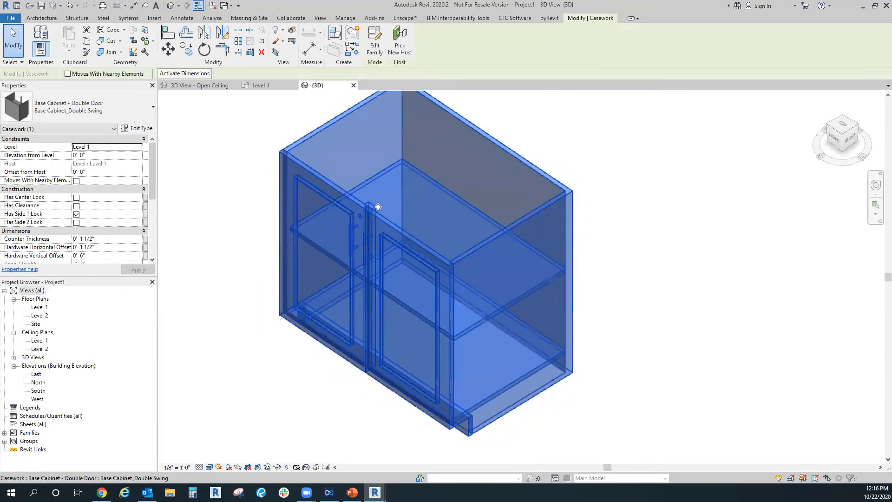
click(202, 86)
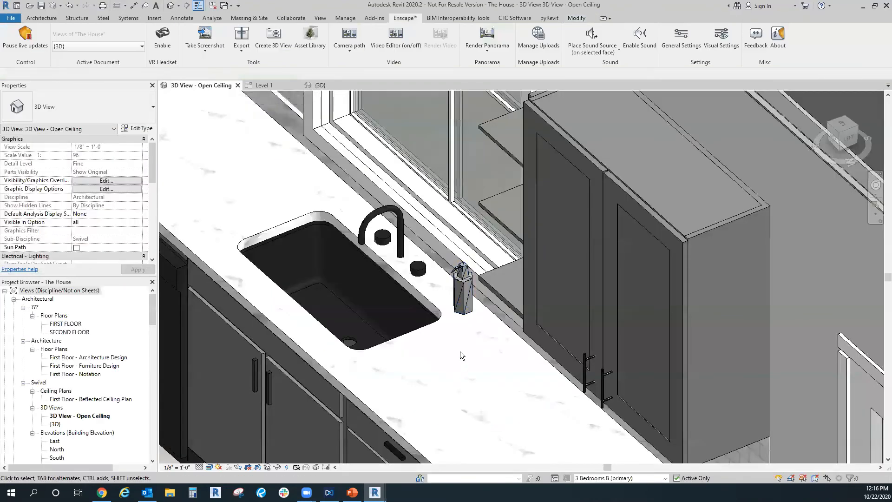
scroll(462, 356, down, 3)
scroll(463, 418, up, 5)
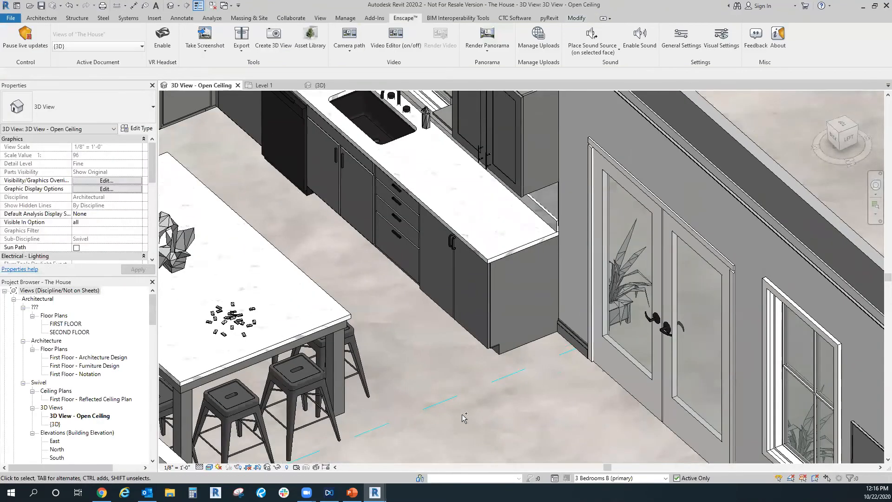
key(ctrl+v)
click(474, 285)
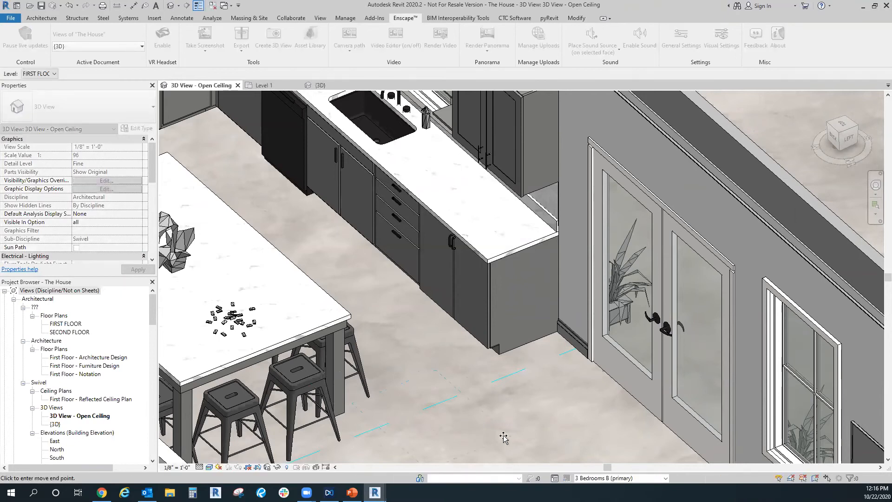
click(550, 434)
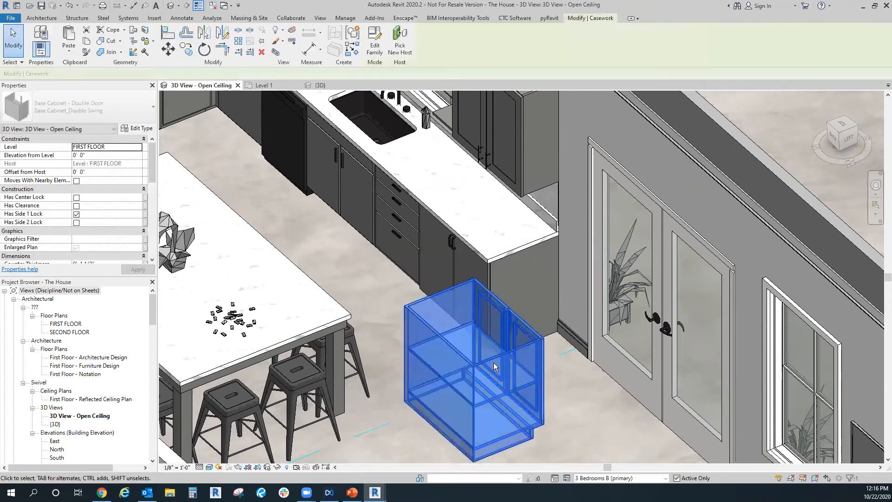
Step: Change the existing double-door cabinet at the counter's end to the Base Cabinet_Double Swing type
drag(492, 389, 489, 309)
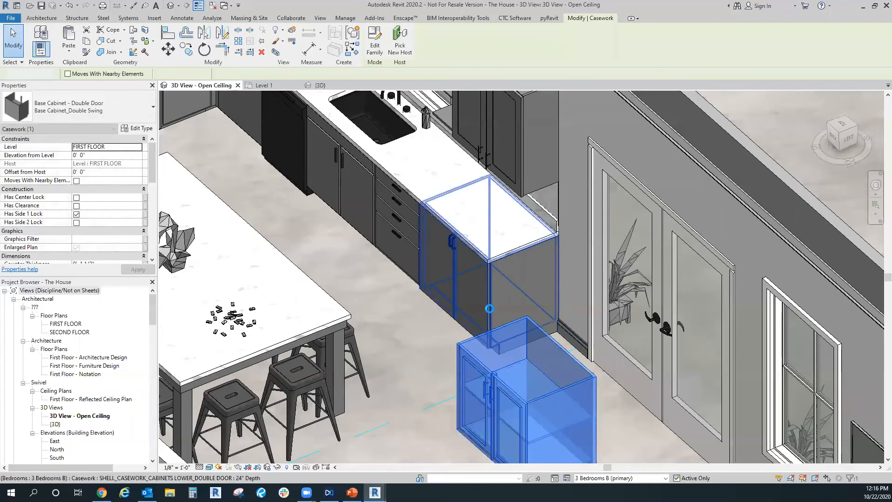
click(107, 116)
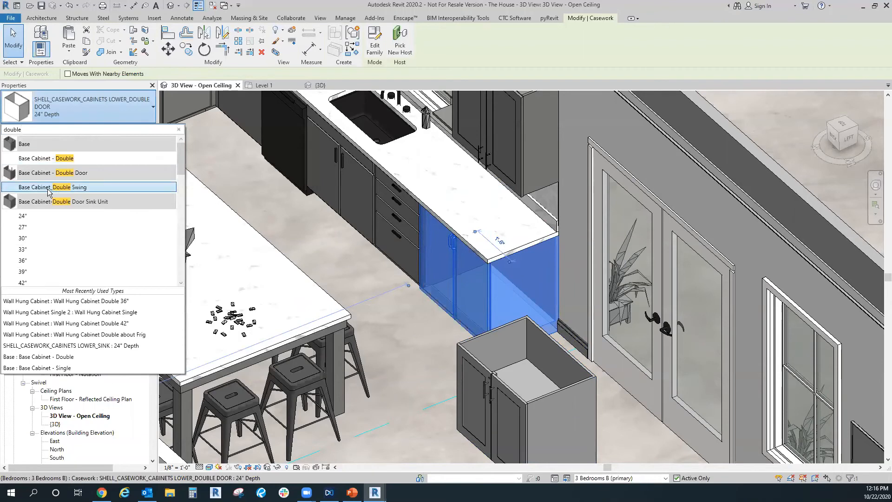
click(40, 190)
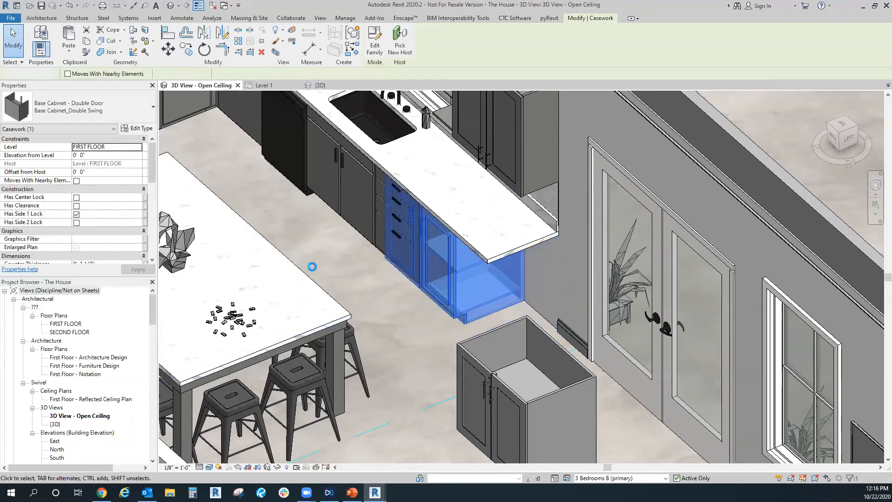
Step: In the FIRST FLOOR plan, move the swapped cabinet sideways so its outer side aligns with the countertop's end
double_click(69, 325)
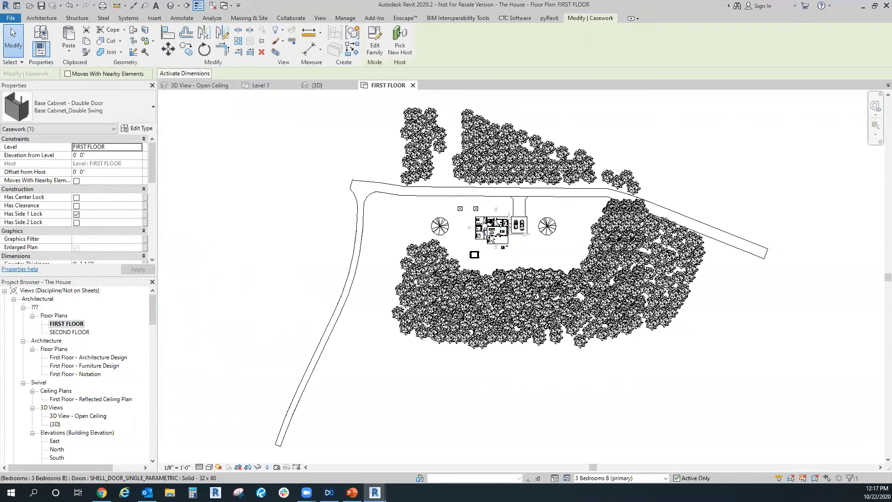
scroll(490, 236, up, 12)
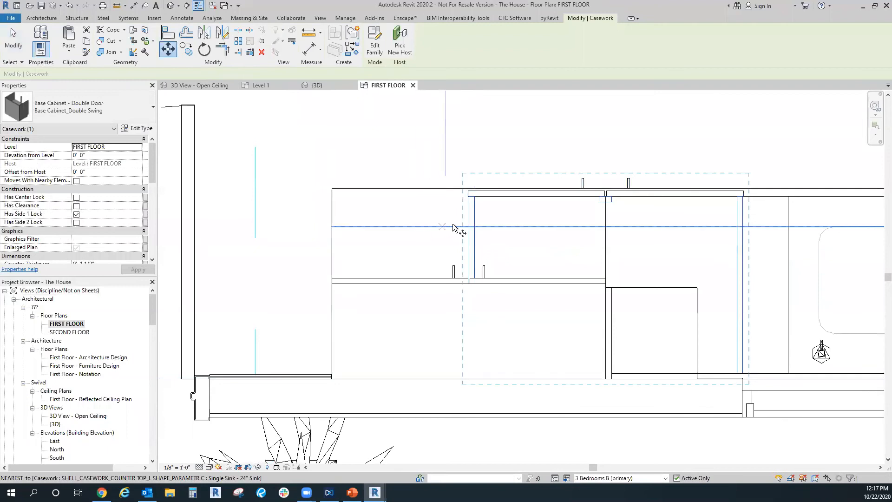
click(467, 226)
click(334, 229)
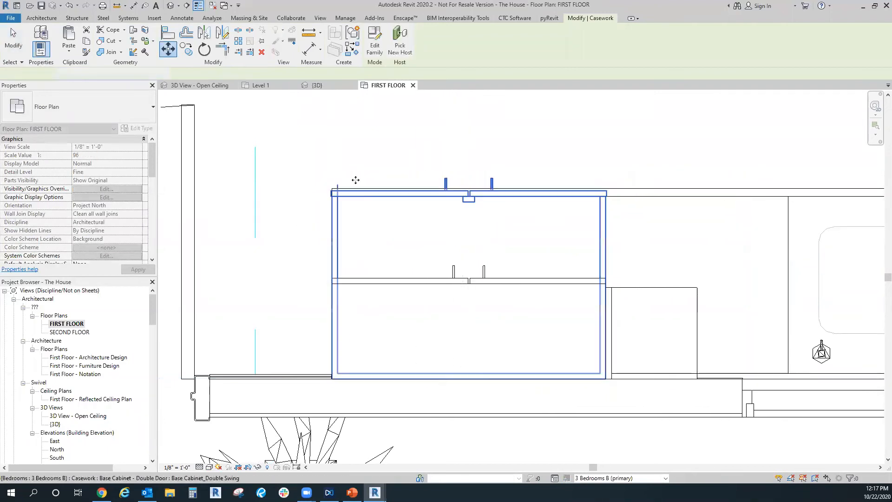
Step: Return to 3D View - Open Ceiling and delete the loose pasted cabinet standing on the floor
click(321, 85)
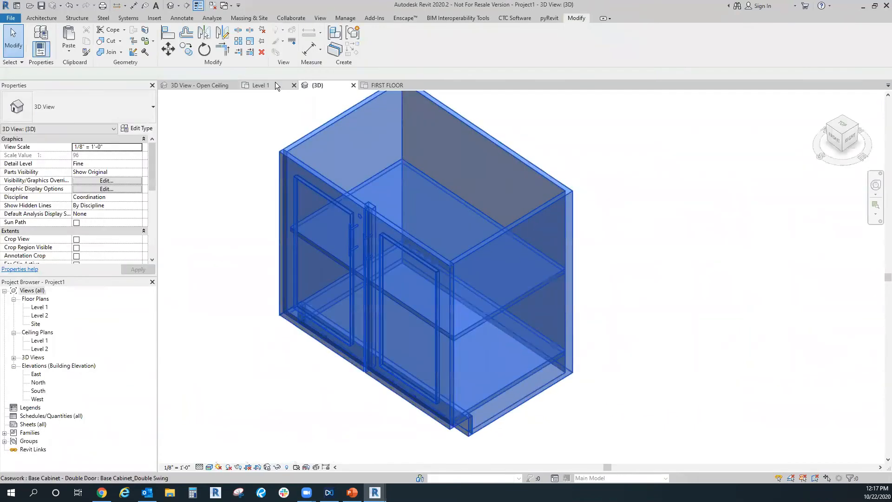
click(270, 82)
click(214, 84)
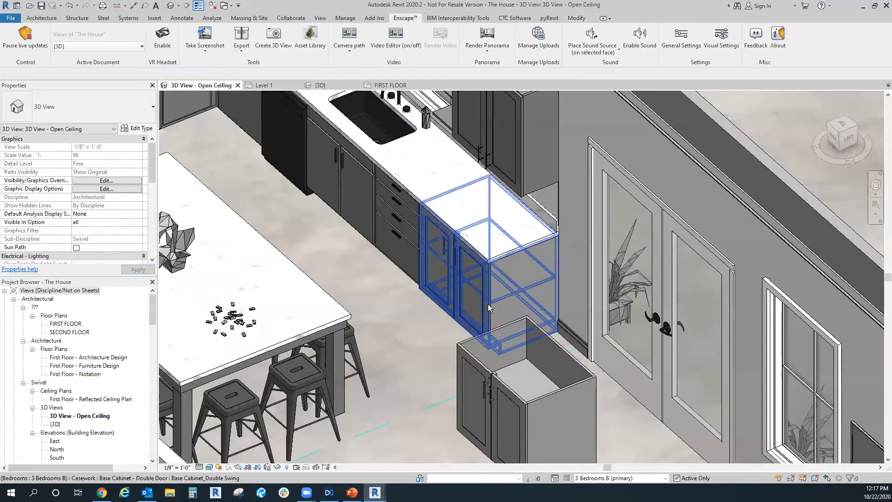
click(506, 333)
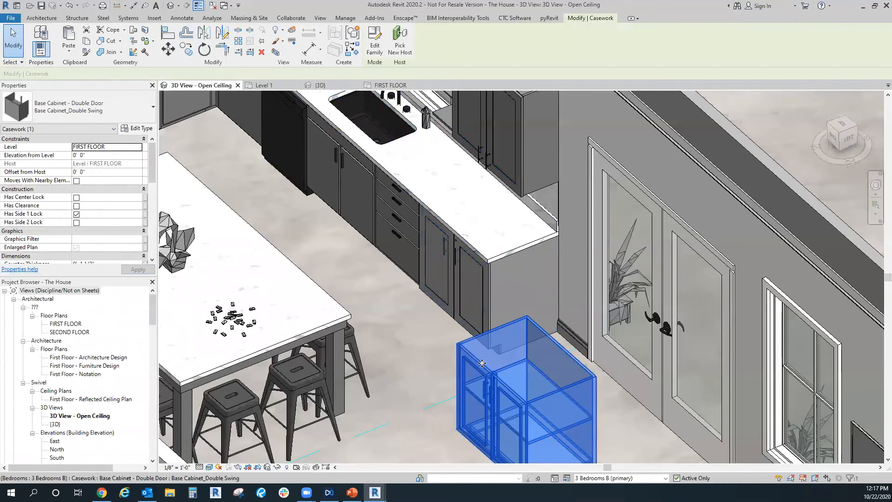
key(Delete)
Step: Associate the end cabinet type's Cabinet Finish and Shelf Material with the global parameter Casework - Cabinet - Panels
click(503, 337)
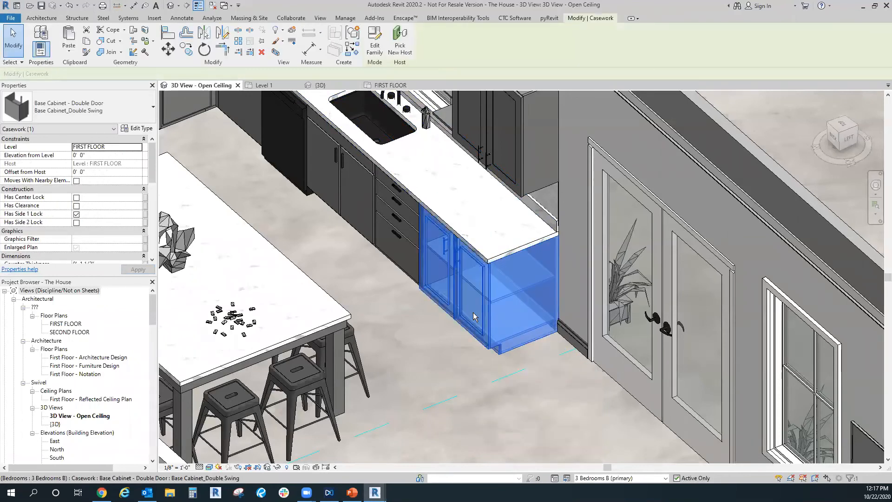
click(138, 128)
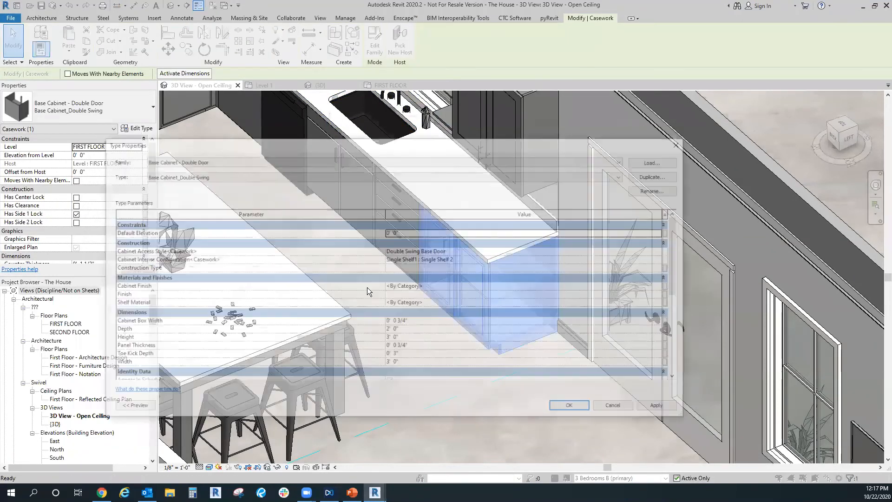
click(671, 288)
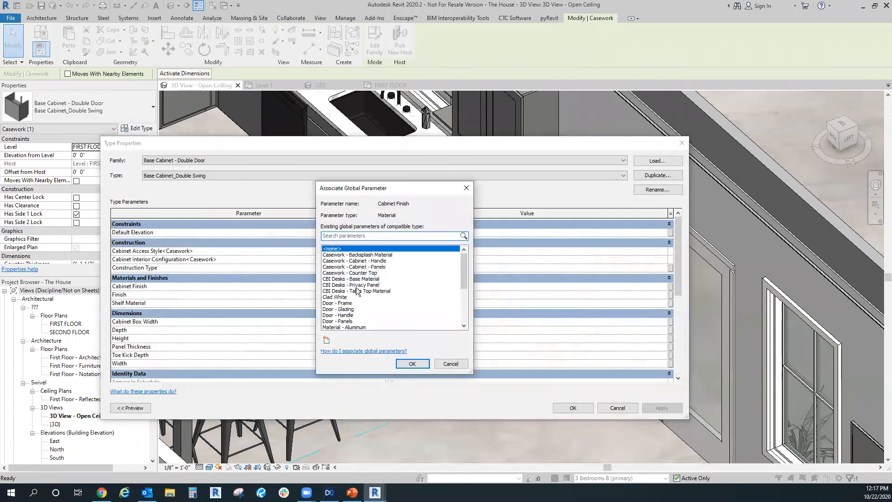
click(368, 267)
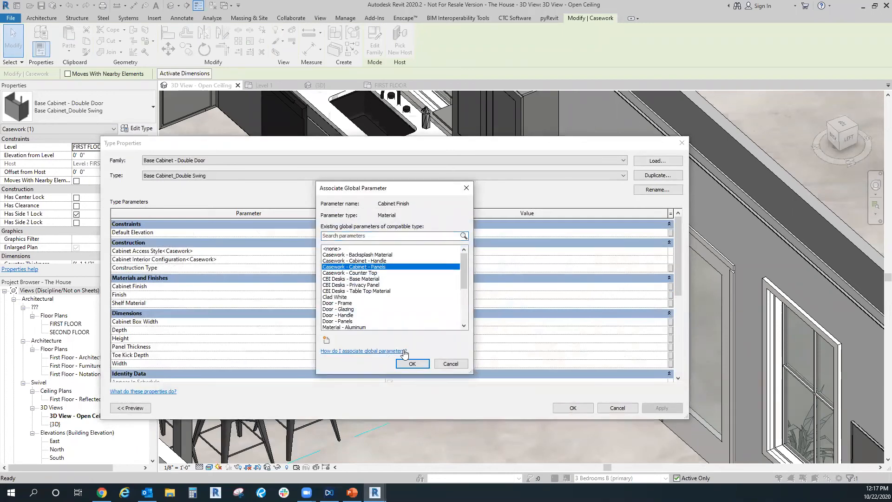
click(412, 364)
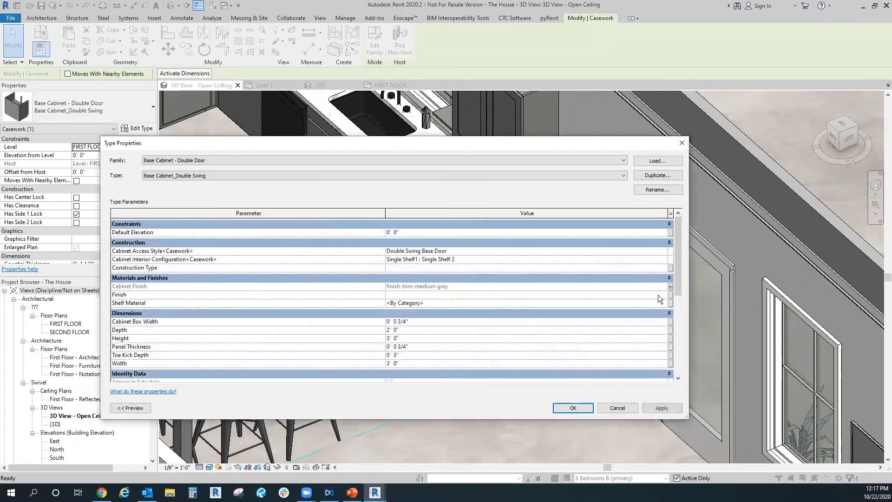
click(670, 303)
click(367, 267)
click(411, 363)
click(573, 407)
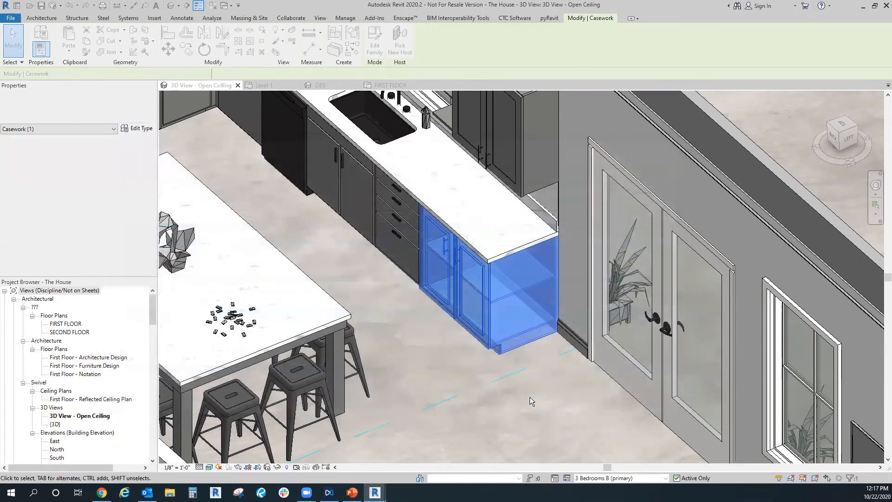
key(Escape)
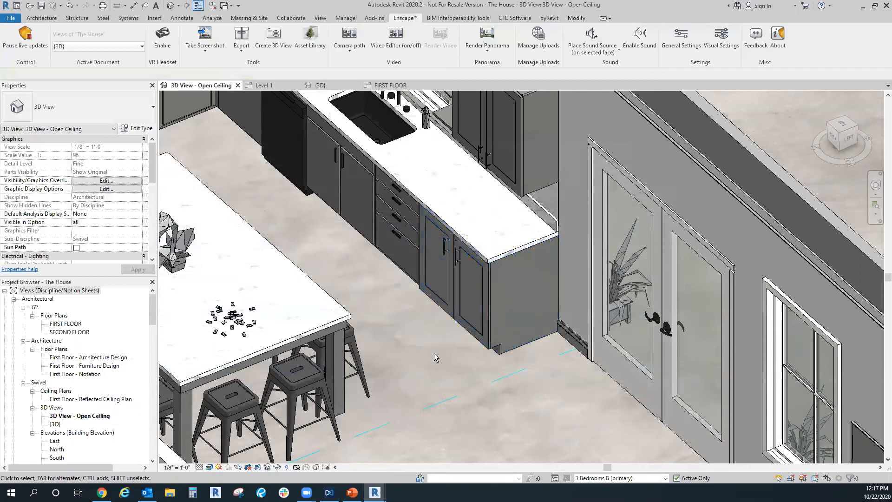
Step: Open the end cabinet's family for editing and associate the center stile's material with the Cabinet Finish parameter
click(479, 342)
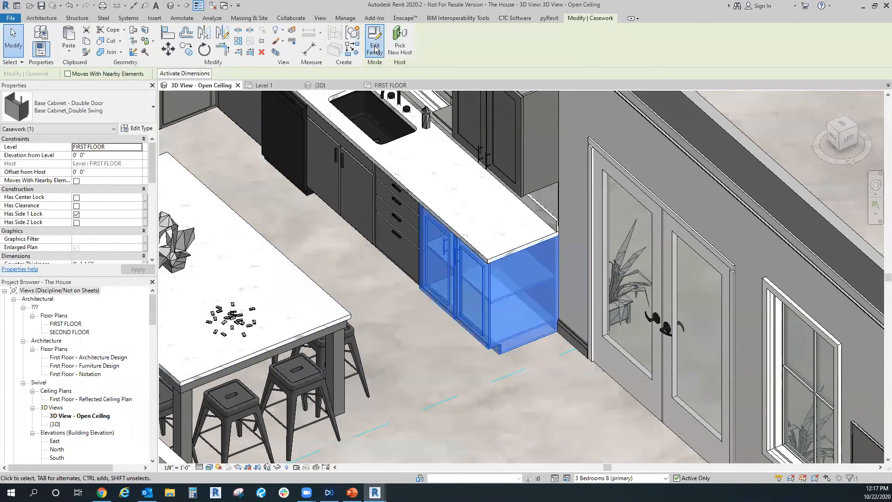
double_click(421, 299)
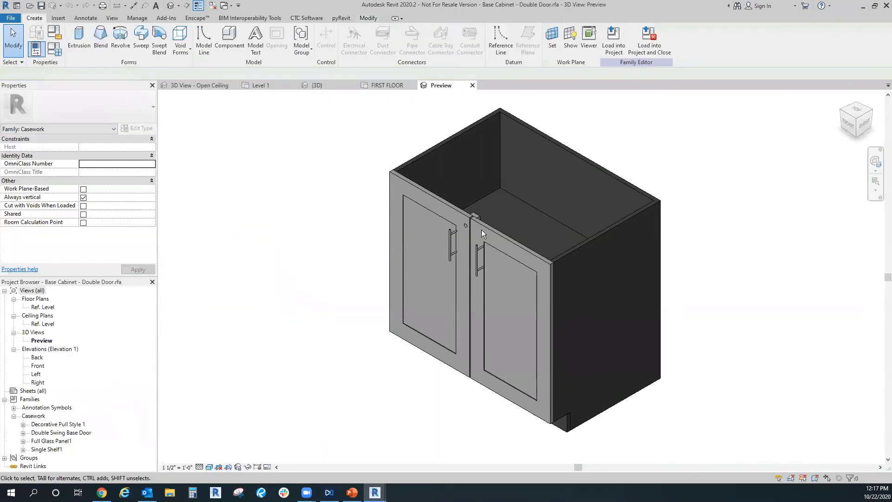
click(477, 223)
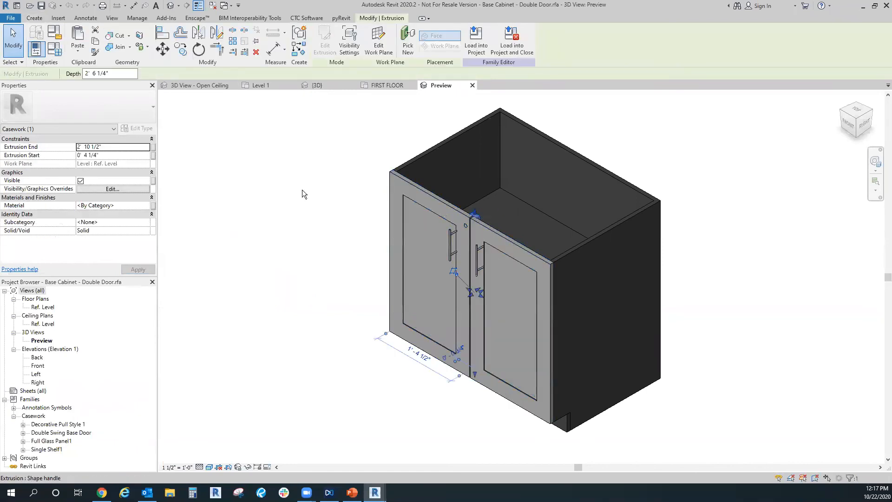
click(153, 208)
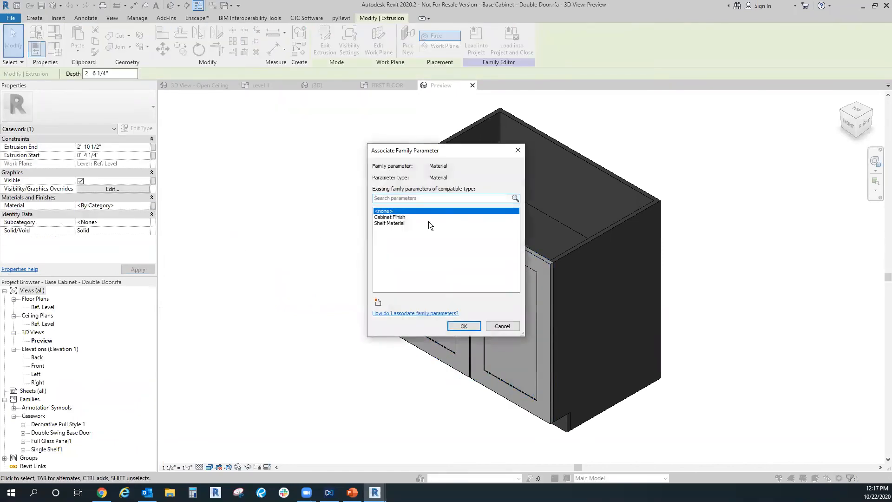
click(397, 218)
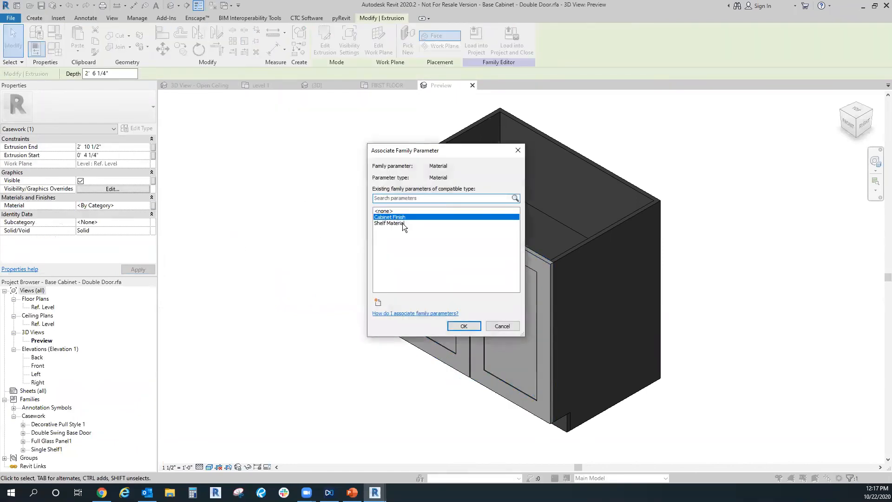
click(469, 326)
key(Escape)
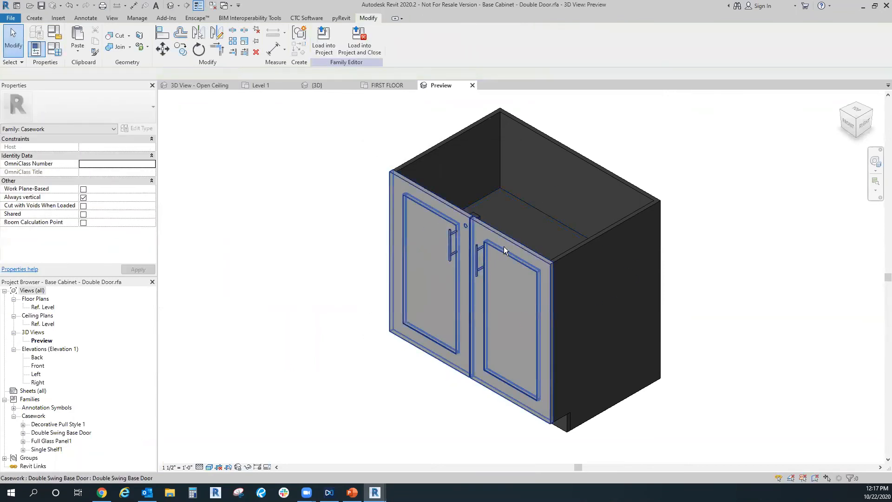
Step: Open the nested Double Swing Base Door family for editing, and from it the nested Full Glass Panel1 family
click(506, 243)
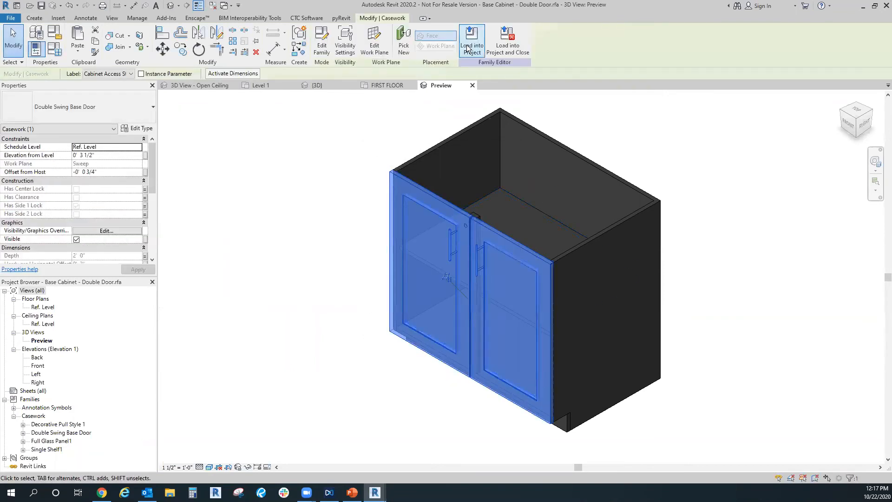
click(322, 43)
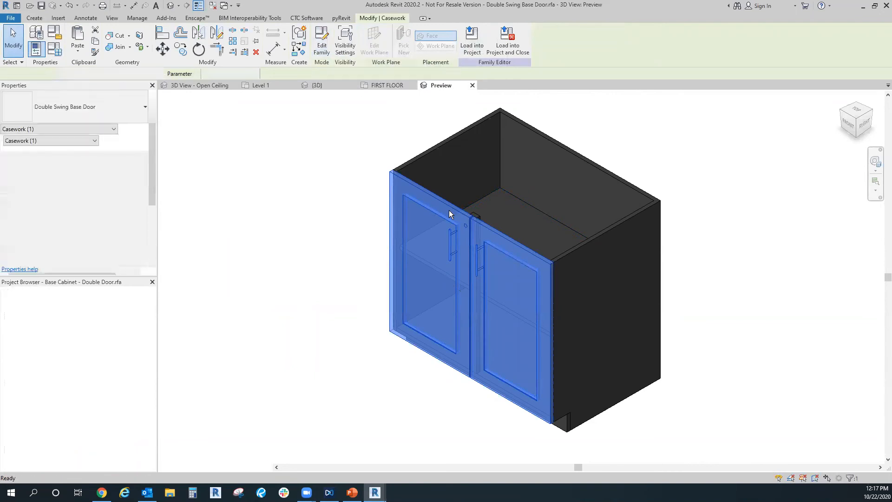
click(461, 184)
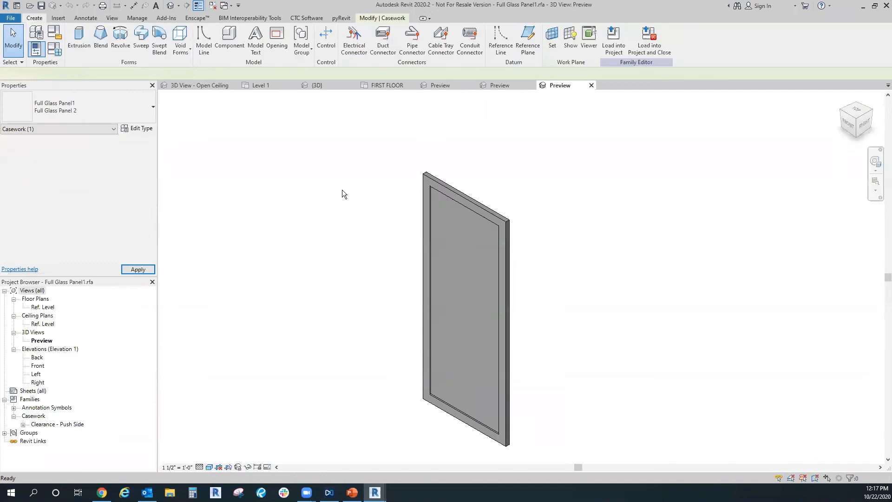
Step: In Full Glass Panel1's family types, set Panel Finish to the library material finish-trim-medium grey
click(443, 184)
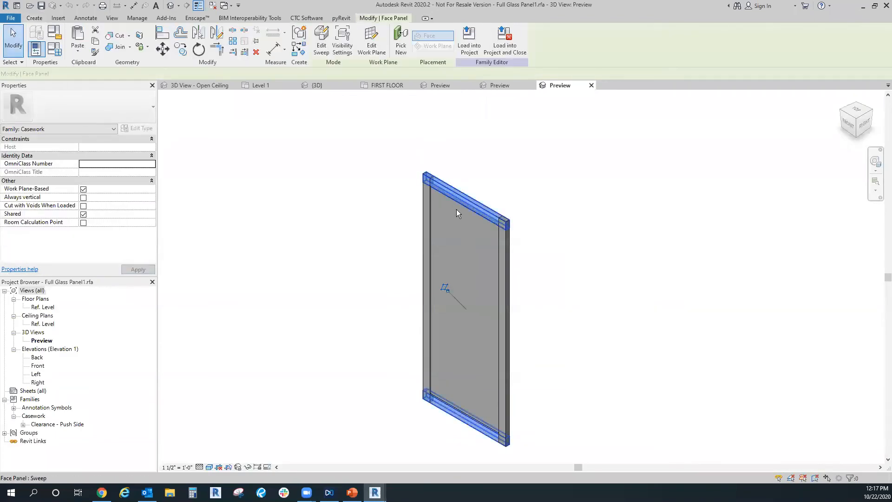
click(56, 55)
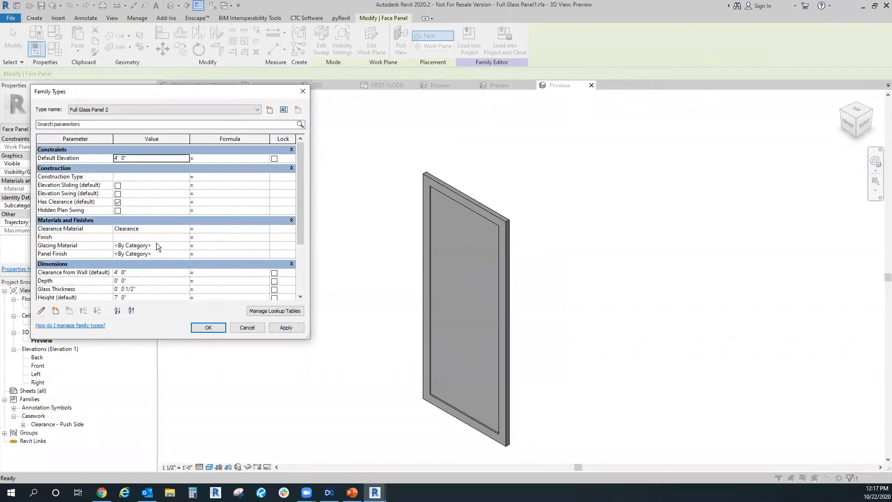
click(186, 254)
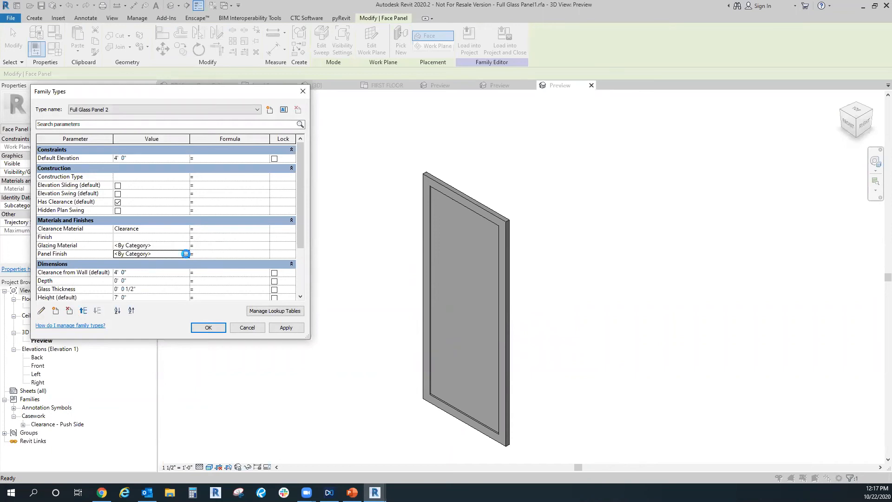
click(186, 254)
text(grey)
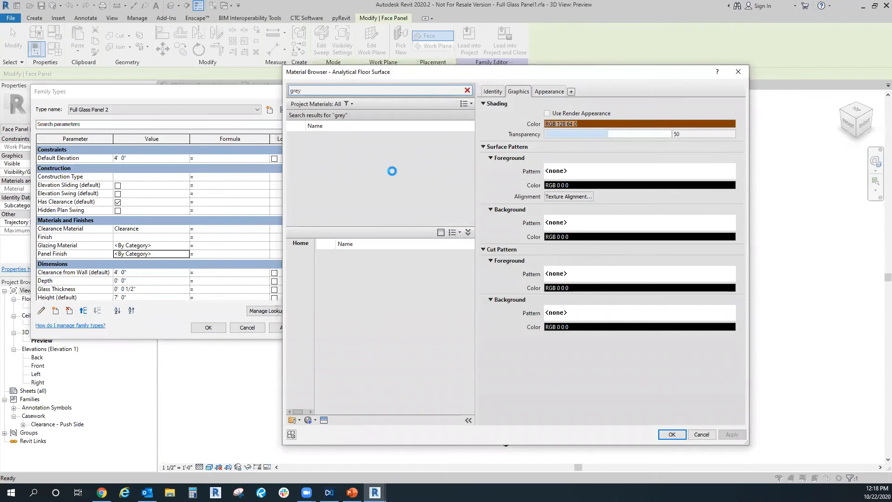
scroll(396, 307, down, 5)
scroll(395, 315, down, 10)
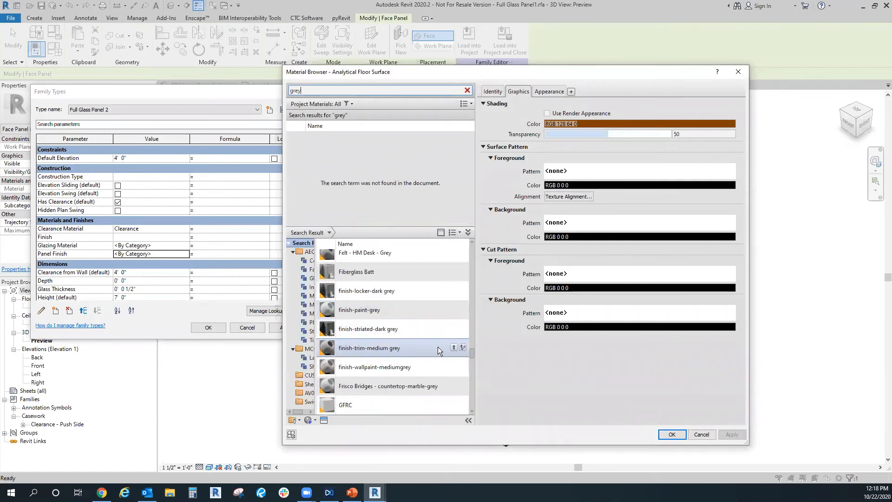
click(453, 349)
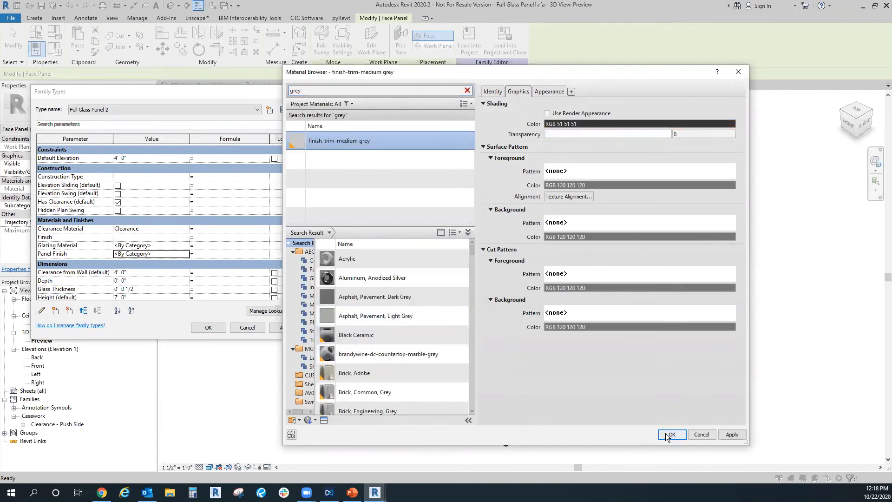
click(668, 434)
click(209, 329)
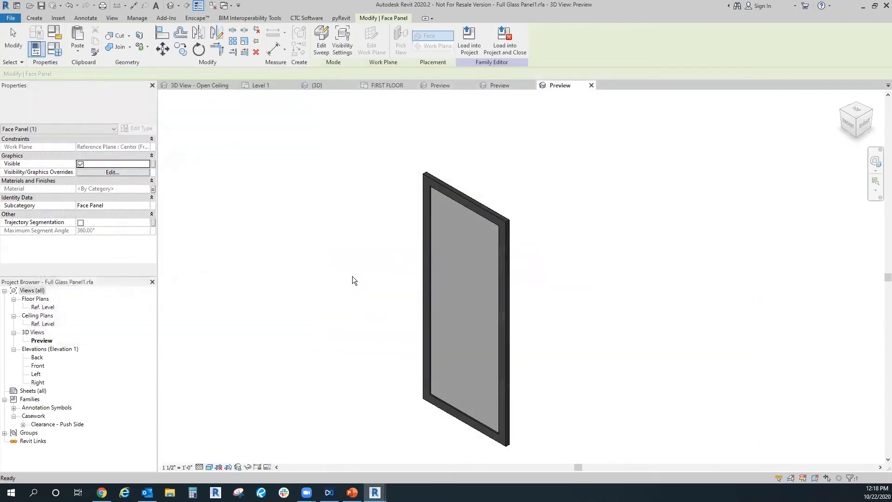
Step: Associate the inner panel sweep's material with the Panel Finish parameter instead of Glazing Material
click(352, 276)
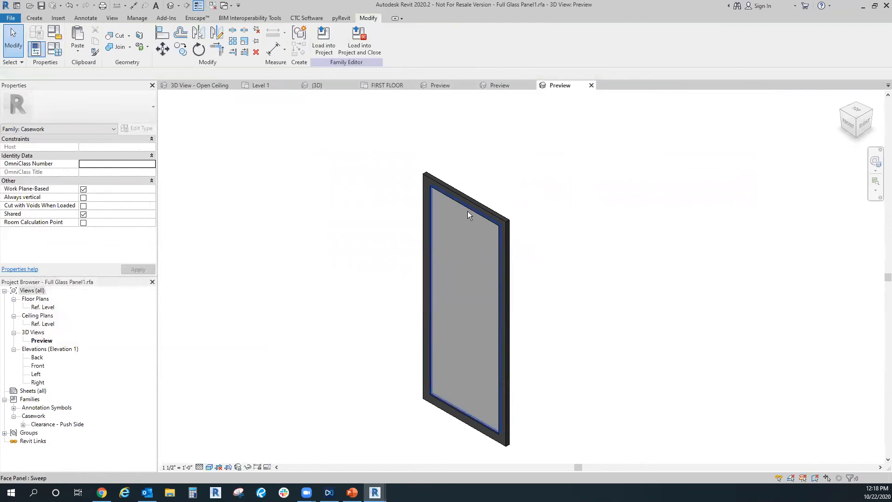
click(468, 211)
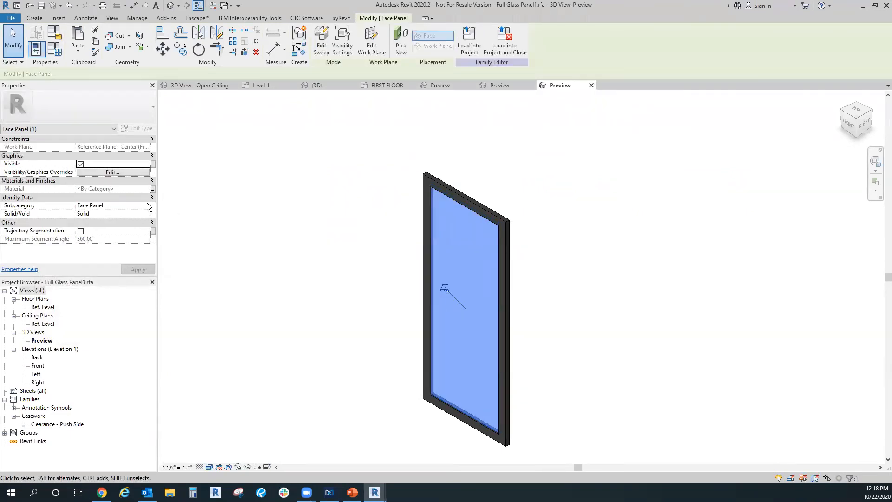
click(153, 189)
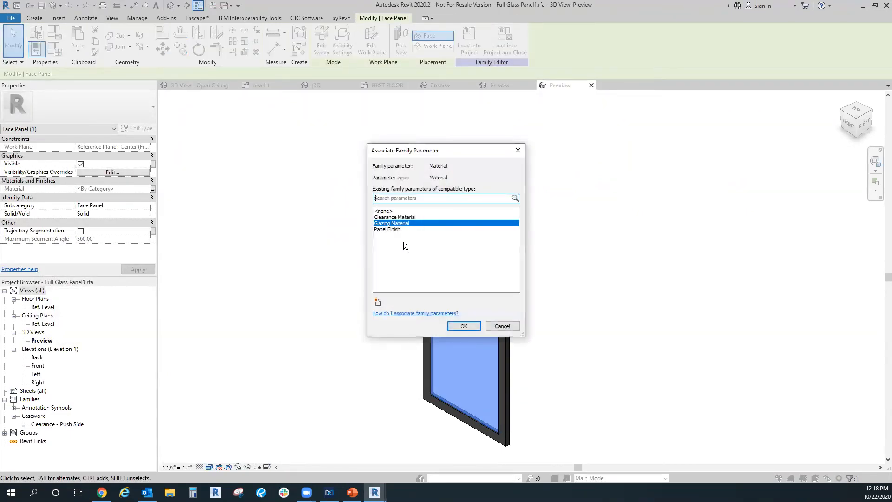
click(388, 230)
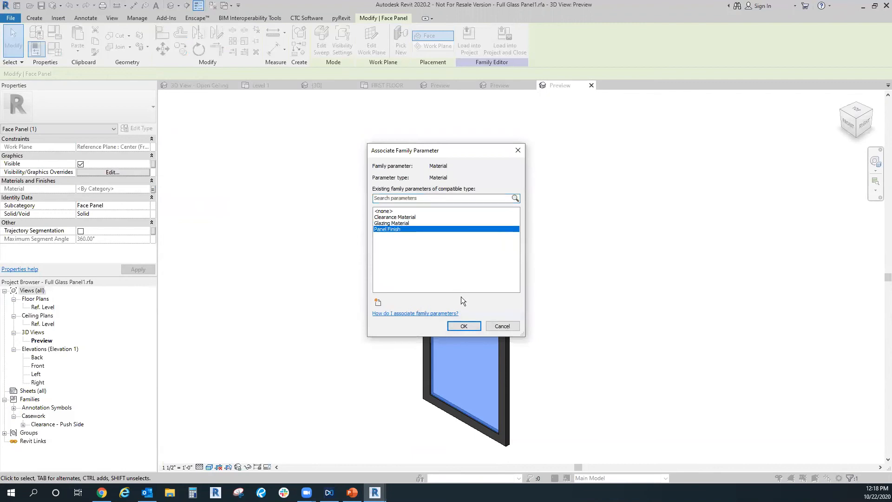
click(464, 326)
click(420, 217)
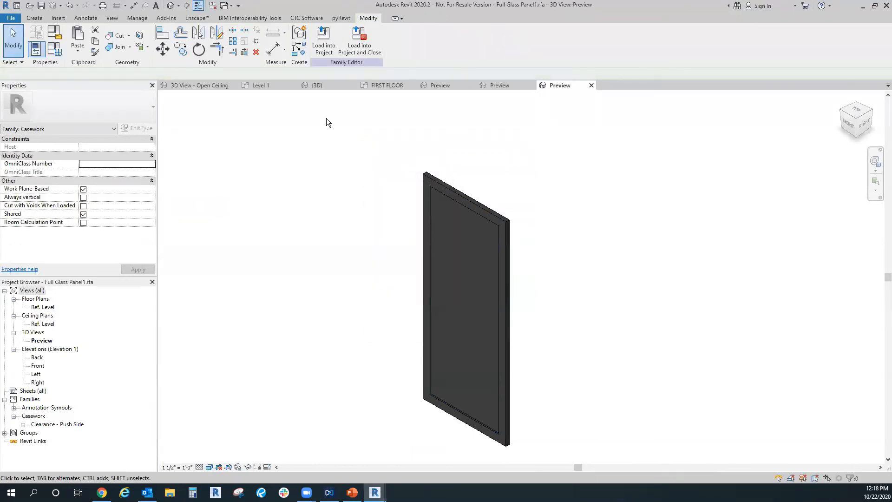
Step: Load Full Glass Panel1 into Double Swing Base Door.rfa only, closing it without saving and overwriting the existing version and its parameter values
click(367, 49)
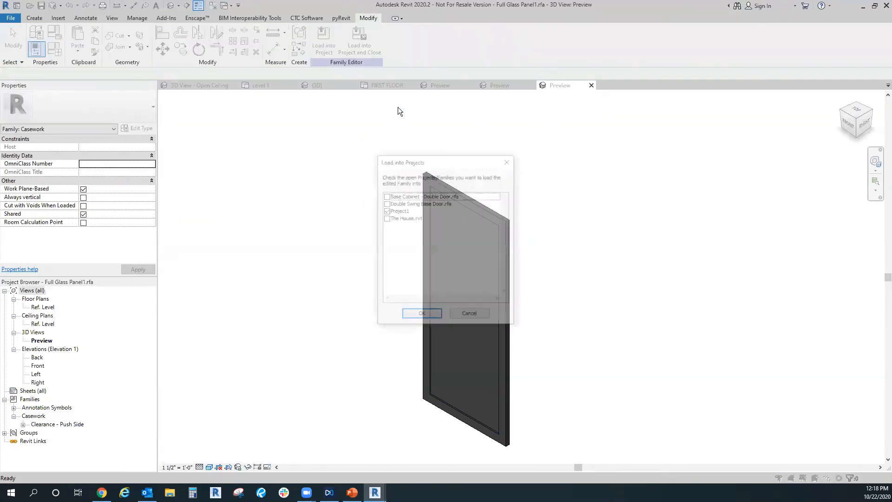
click(386, 204)
click(386, 211)
click(422, 315)
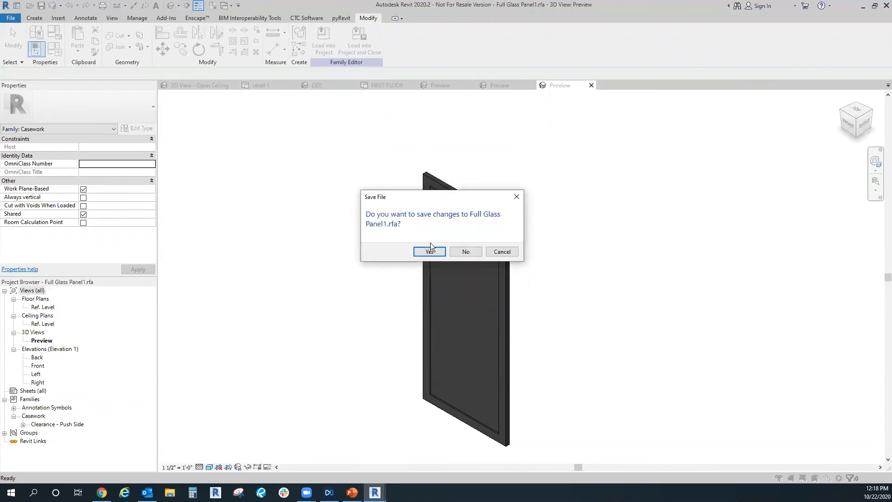
click(464, 252)
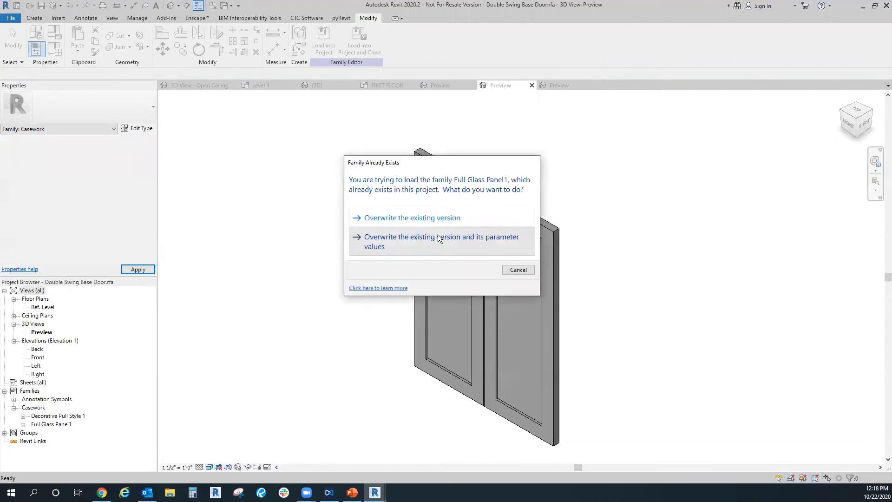
click(438, 234)
Step: Load Double Swing Base Door into the Base Cabinet - Double Door family, closing it unsaved and overwriting existing and shared families with parameter values
click(367, 43)
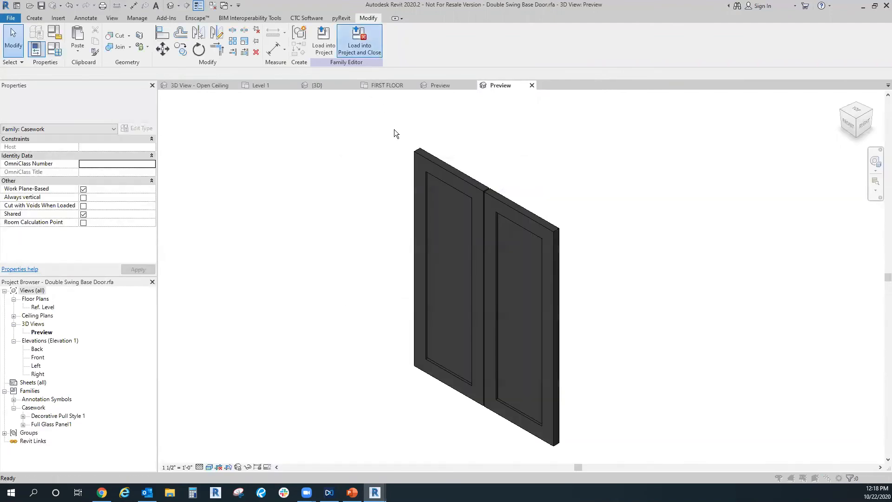
click(432, 317)
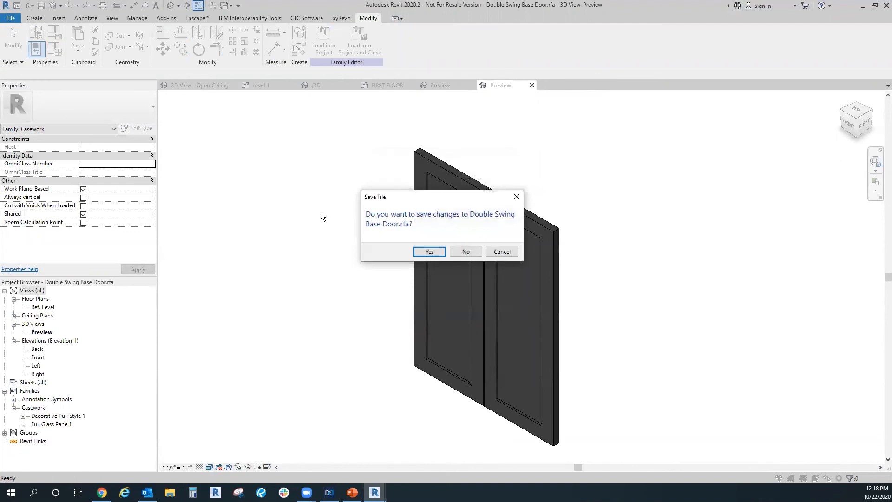
click(461, 252)
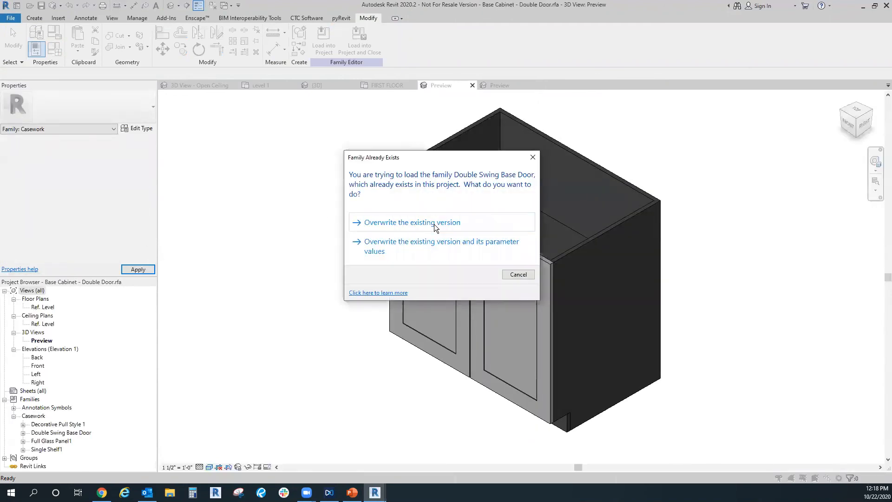
click(474, 248)
click(505, 254)
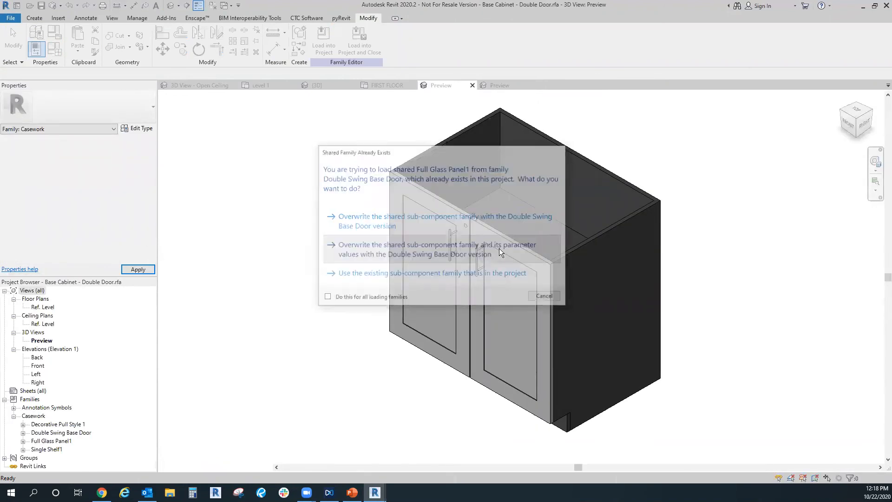
click(497, 238)
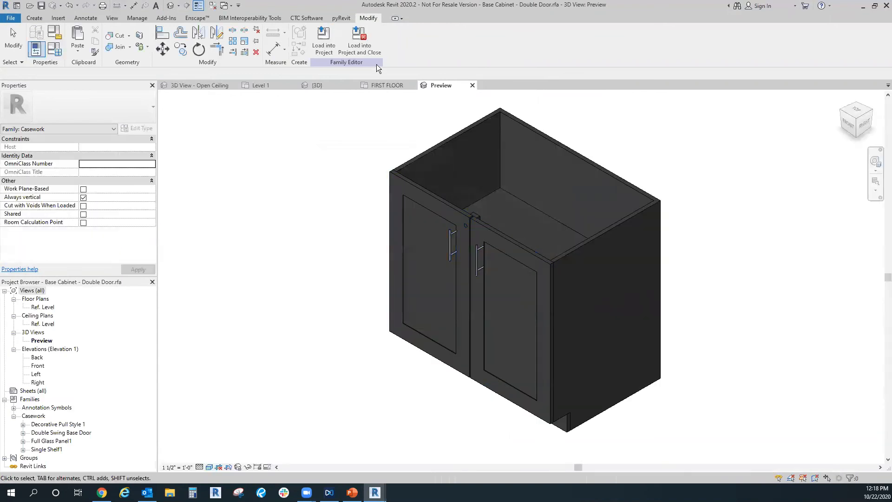
Step: Load Base Cabinet - Double Door into The House.rvt, closing it unsaved and overwriting the existing and shared families with their parameter values
click(368, 46)
click(385, 204)
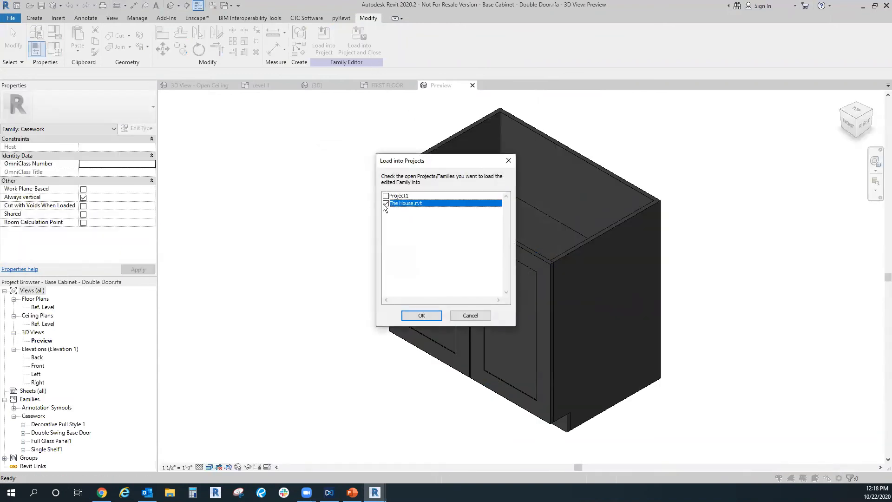
click(427, 316)
click(465, 253)
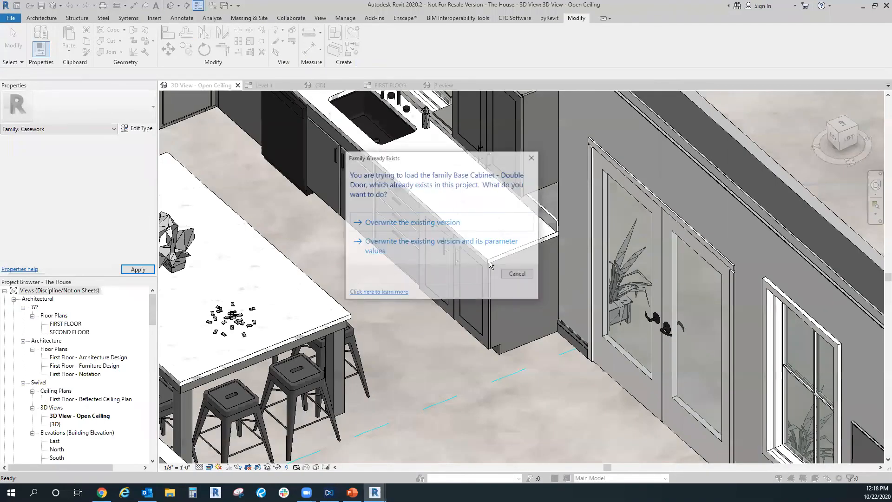
click(491, 251)
click(455, 255)
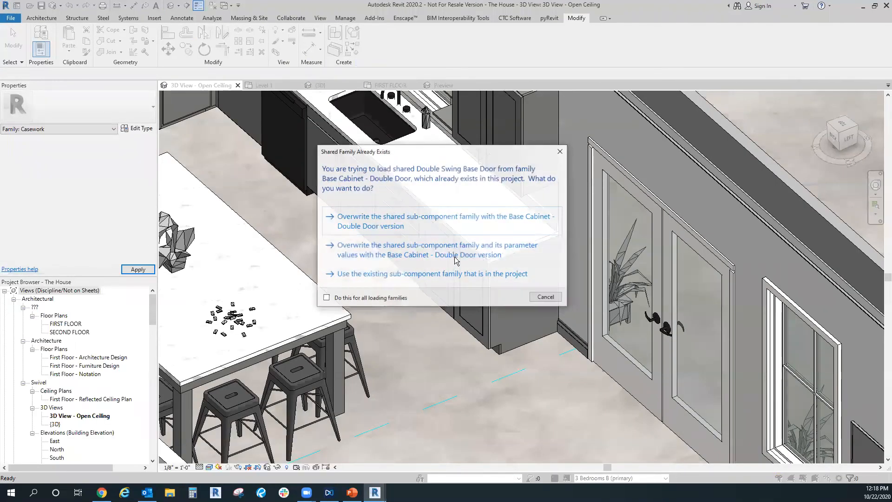
click(455, 256)
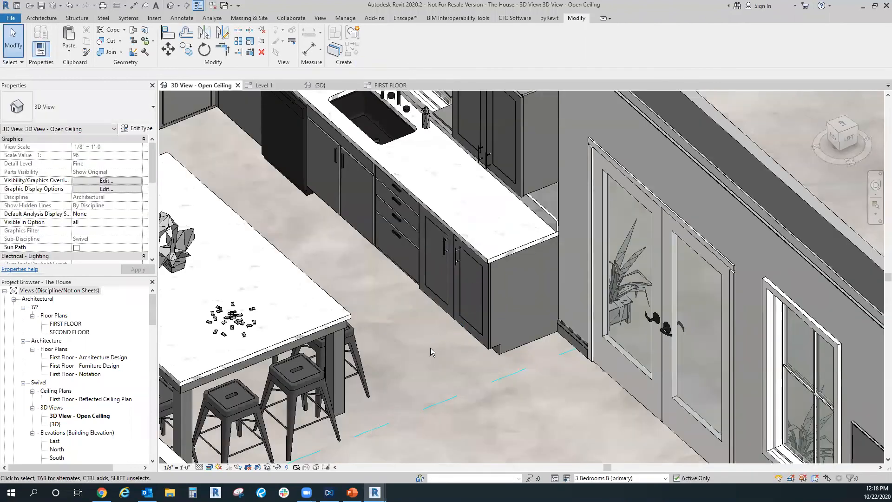
Step: Change the double-door base cabinet beside the range to the Base Cabinet_Double Swing type of Base Cabinet - Double Door
middle_drag(139, 121, 340, 255)
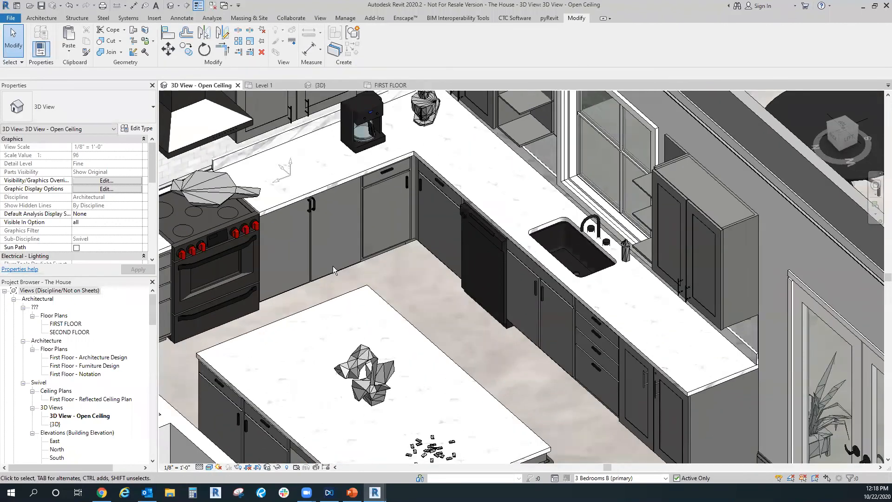
click(335, 268)
click(68, 112)
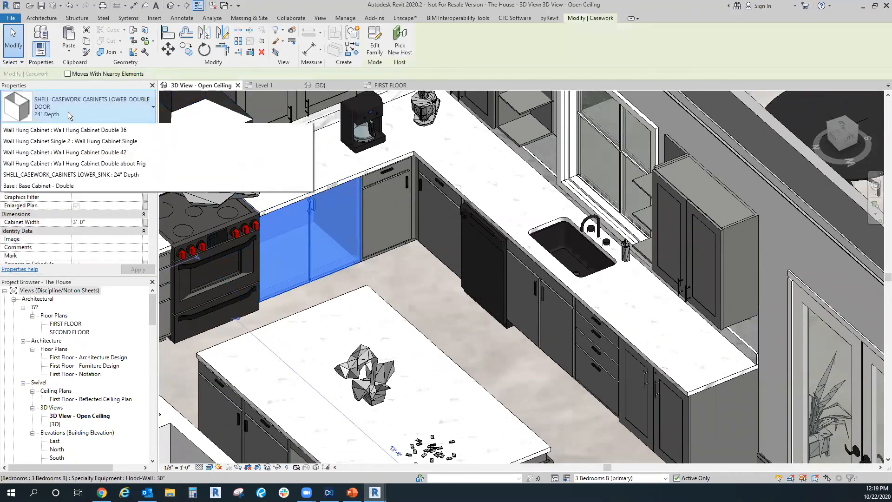
text(double)
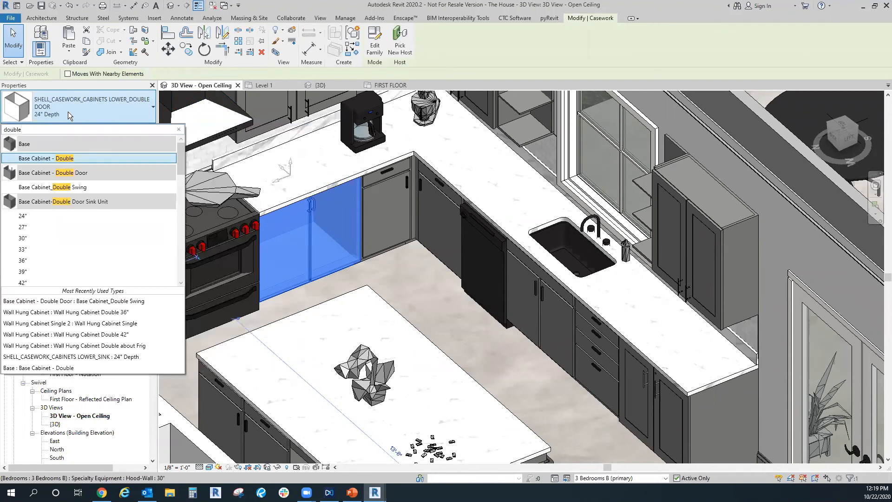
click(57, 187)
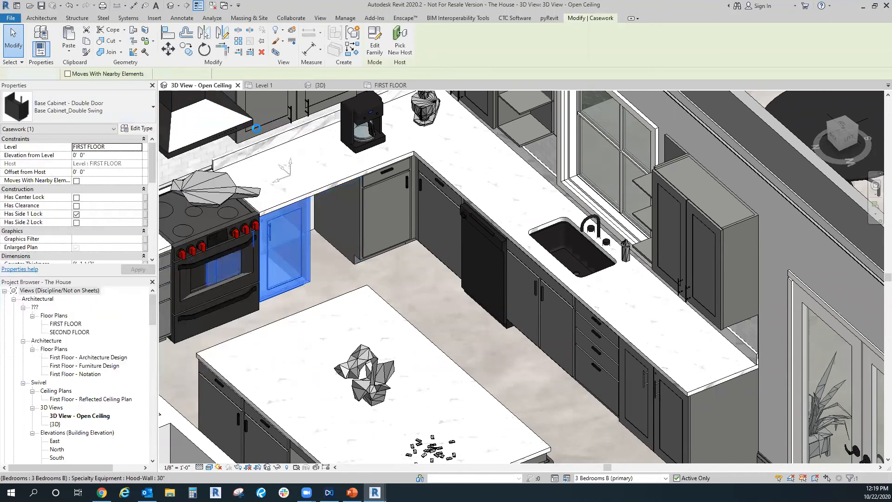
Step: Move the swapped cabinet in the FIRST FLOOR plan to fill its original space beside the range, and return to the Open Ceiling 3D view
click(398, 85)
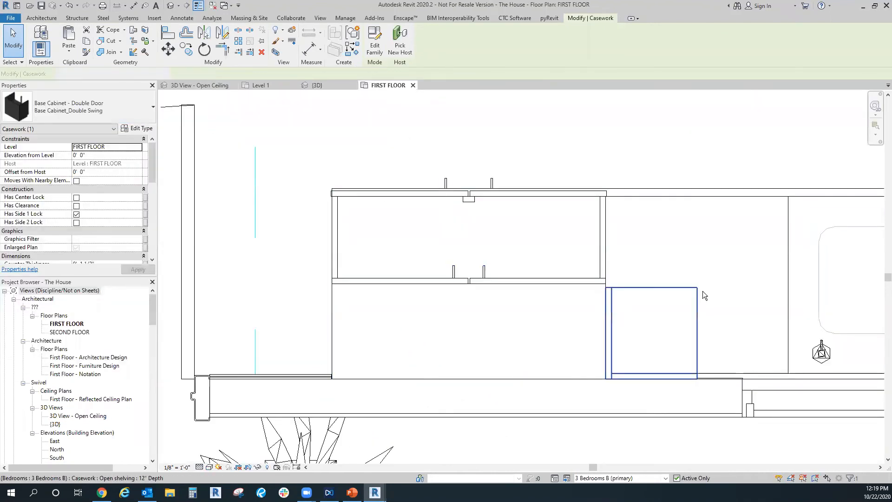
scroll(555, 245, down, 1)
middle_drag(554, 245, 336, 328)
scroll(663, 199, down, 1)
middle_drag(663, 198, 446, 339)
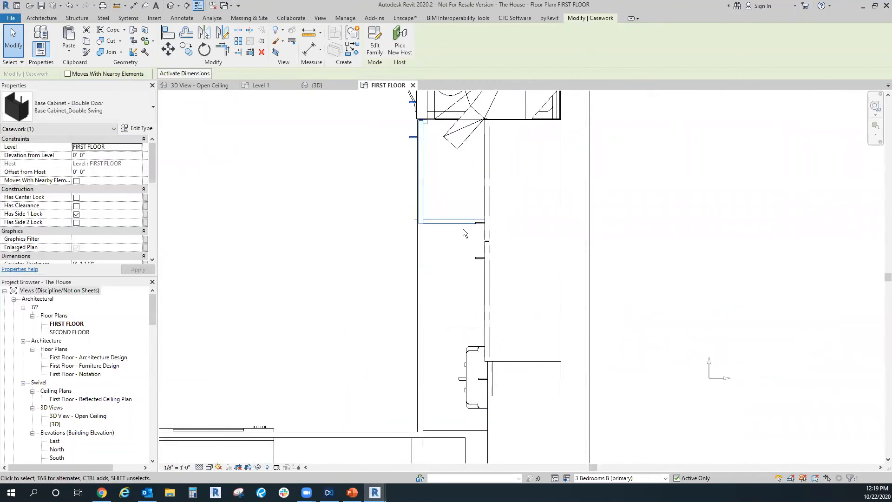
click(168, 49)
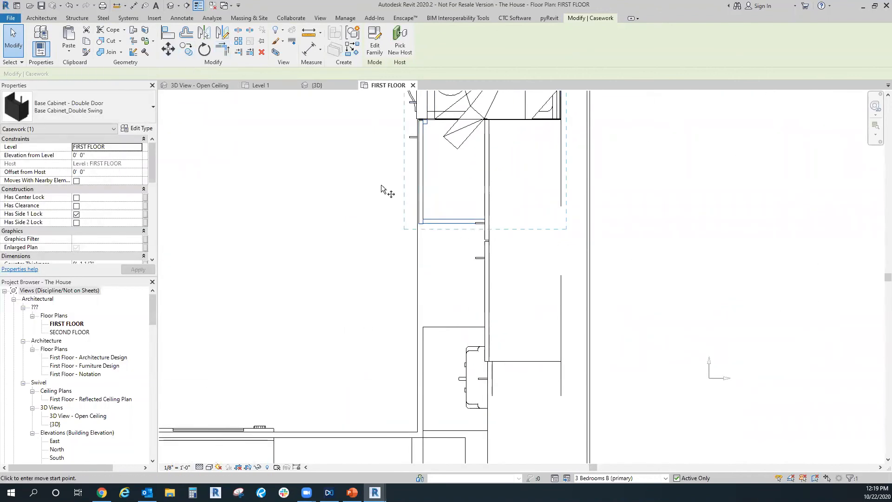
click(445, 223)
click(443, 339)
key(Escape)
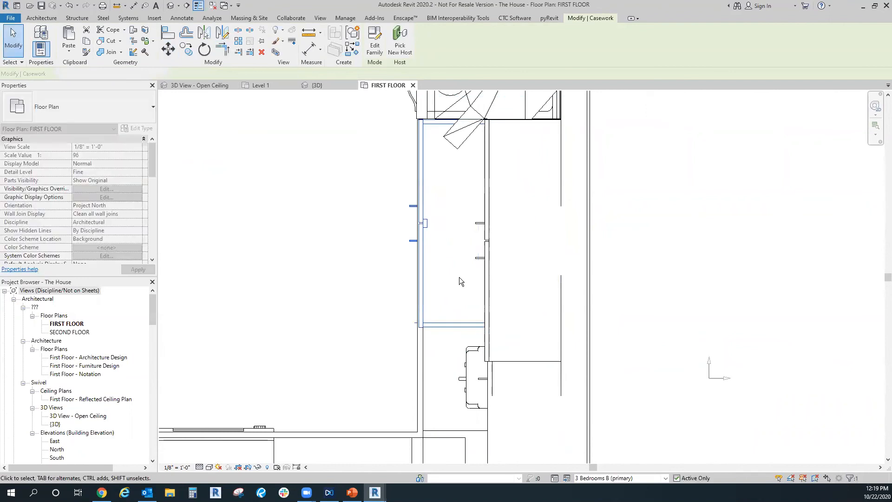
click(262, 85)
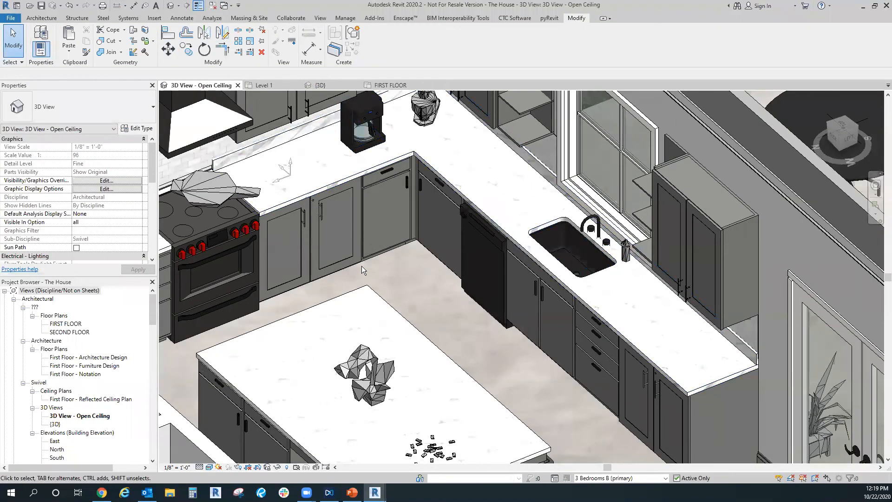
middle_drag(422, 280, 389, 234)
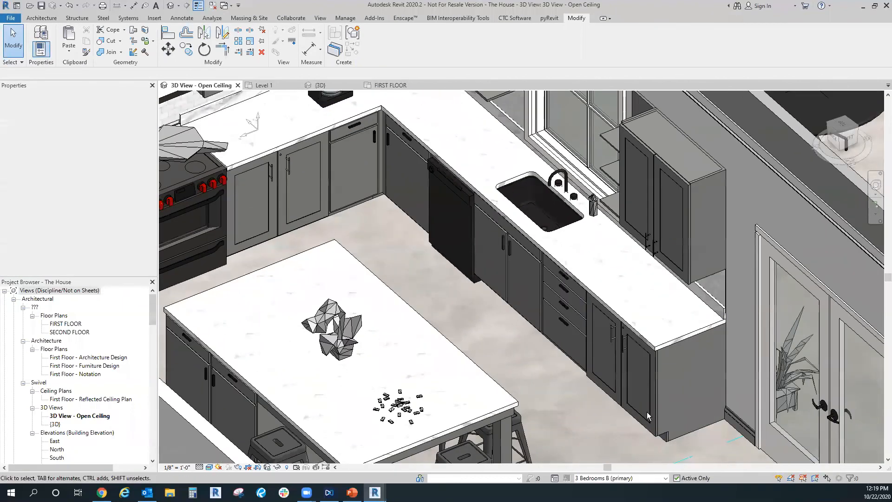
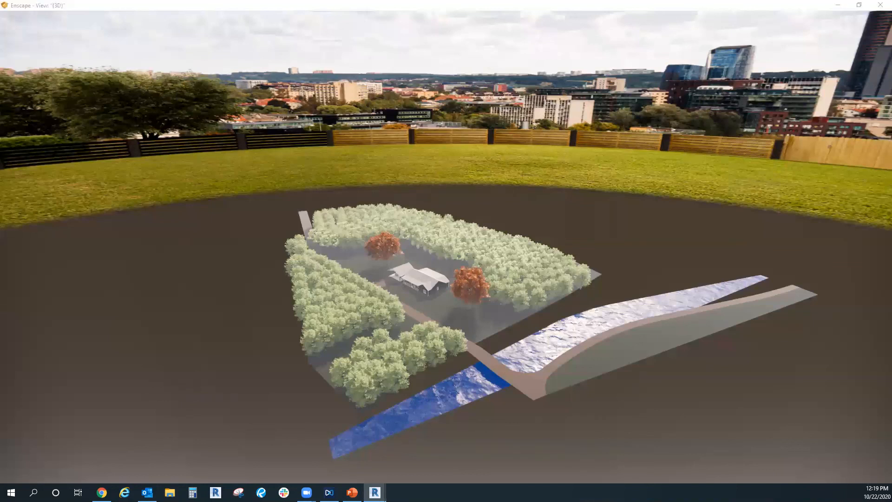
Step: In the Enscape rendering window, fly from the site overview through the house's front door and into the kitchen
key(w)
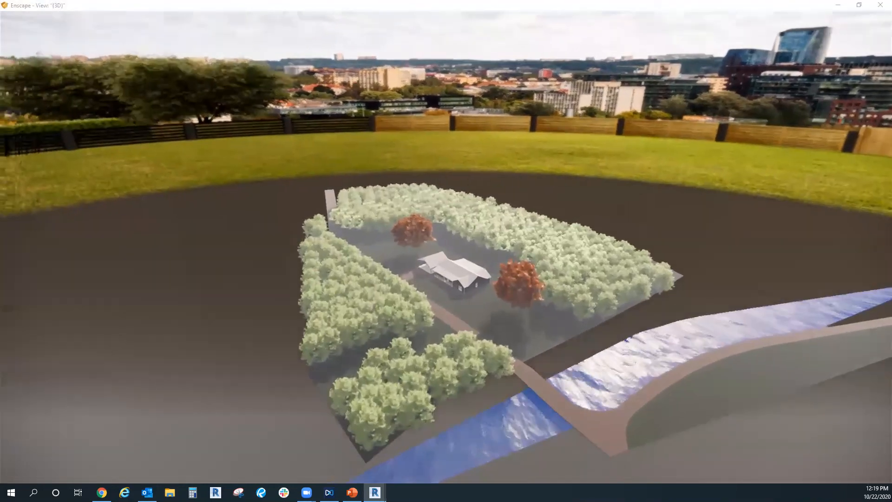
key(w)
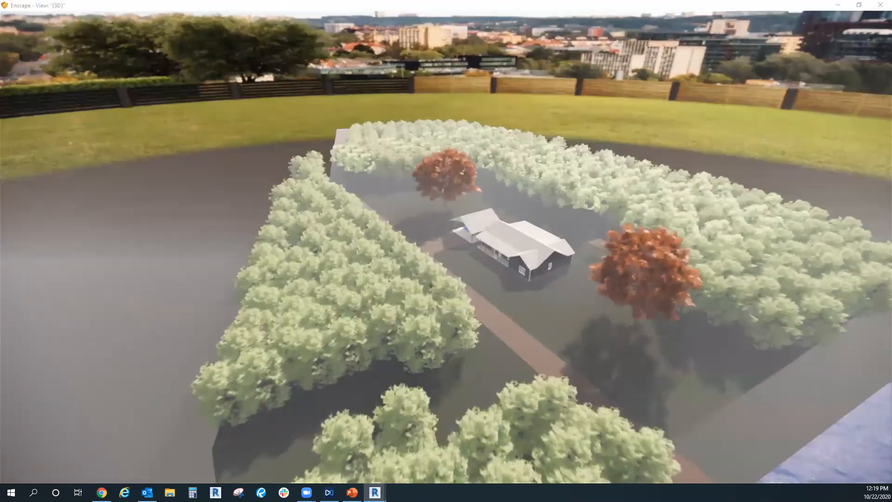
key(w)
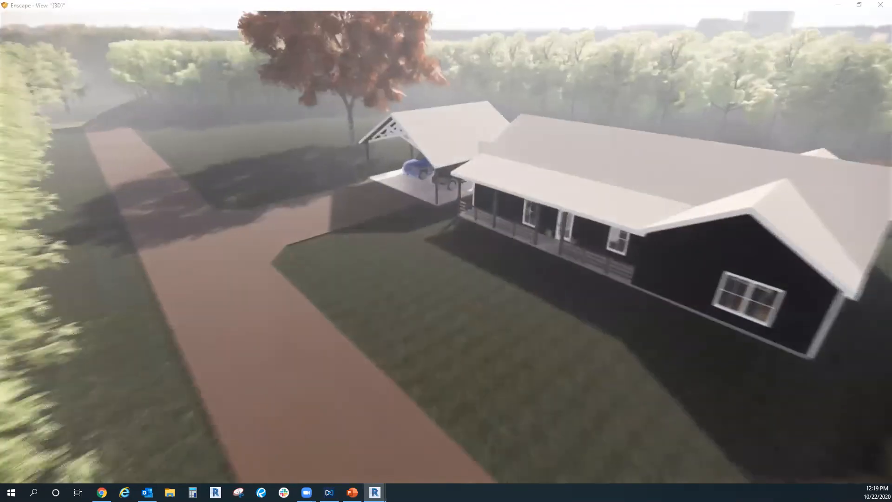
key(w)
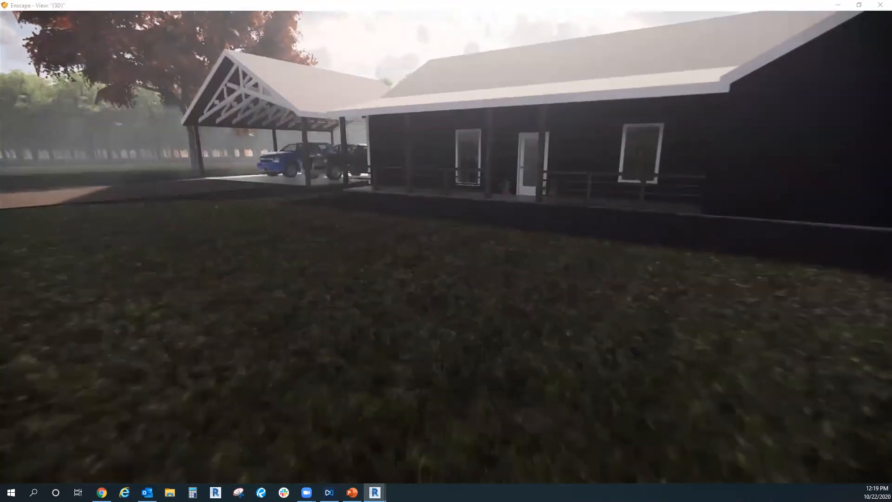
key(w)
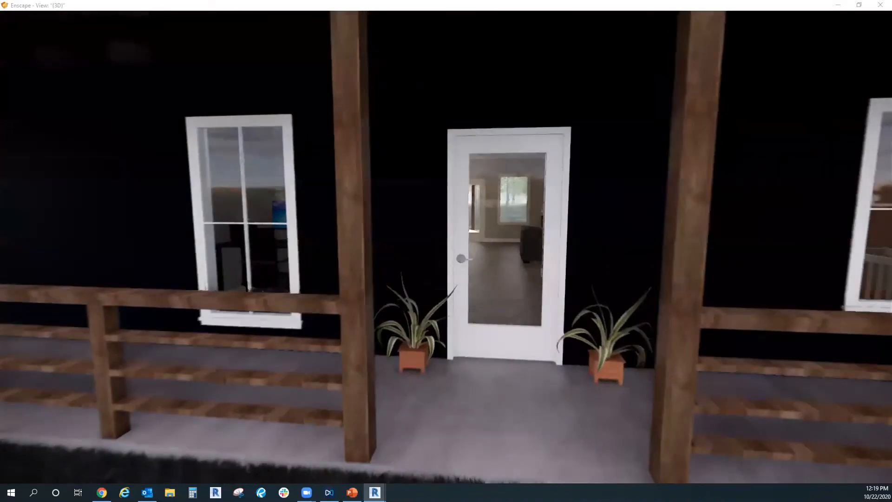
key(w)
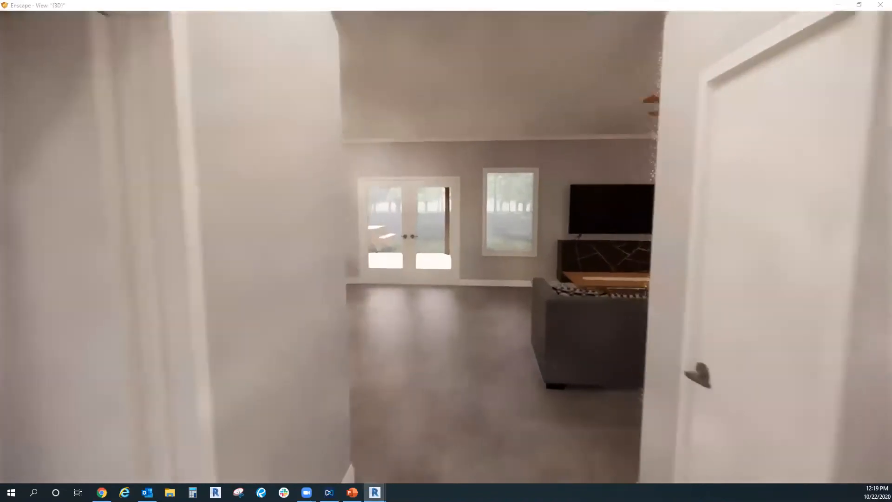
key(w)
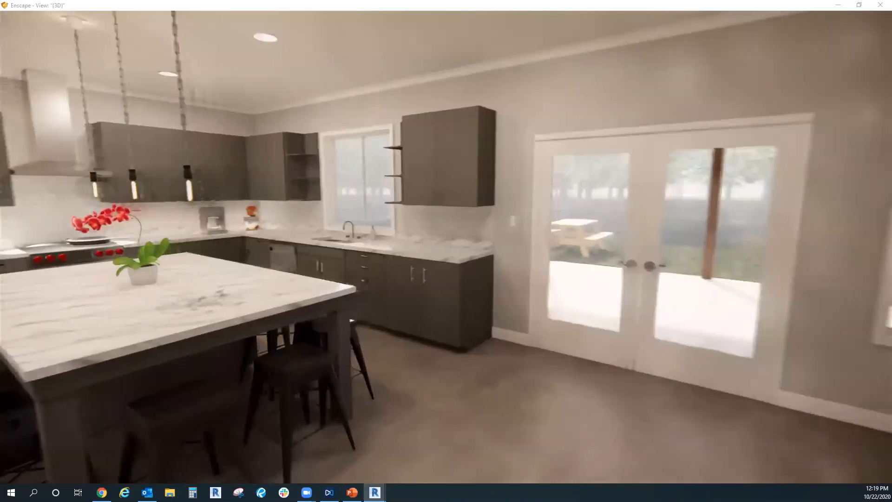
Step: Walk around the rendered kitchen to examine the swapped double-door base cabinets, their handles and finishes beside the range and along the sink wall
key(w)
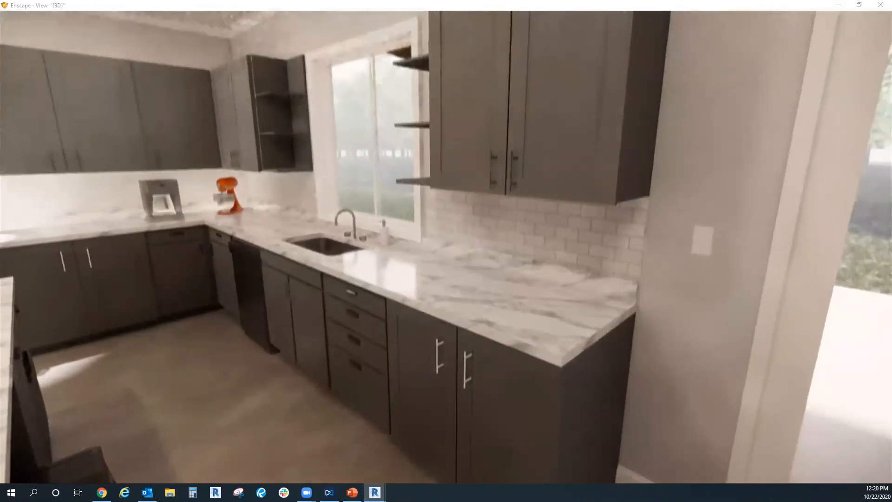
key(w)
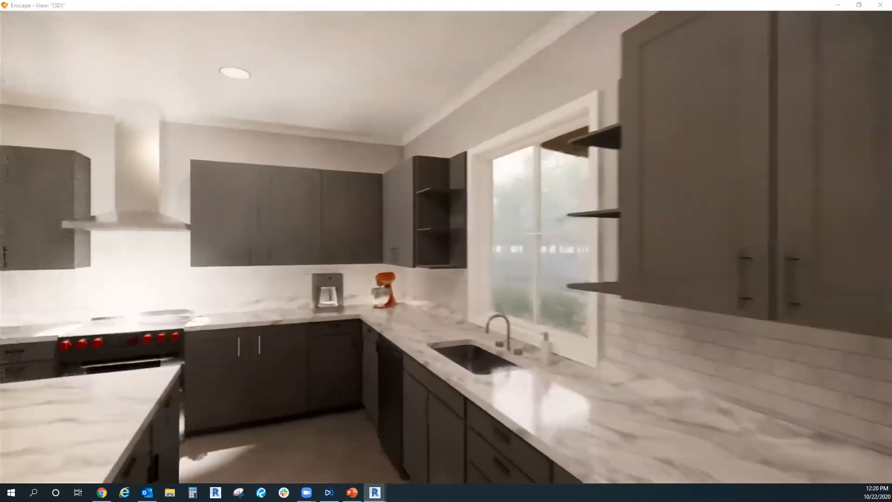
key(w)
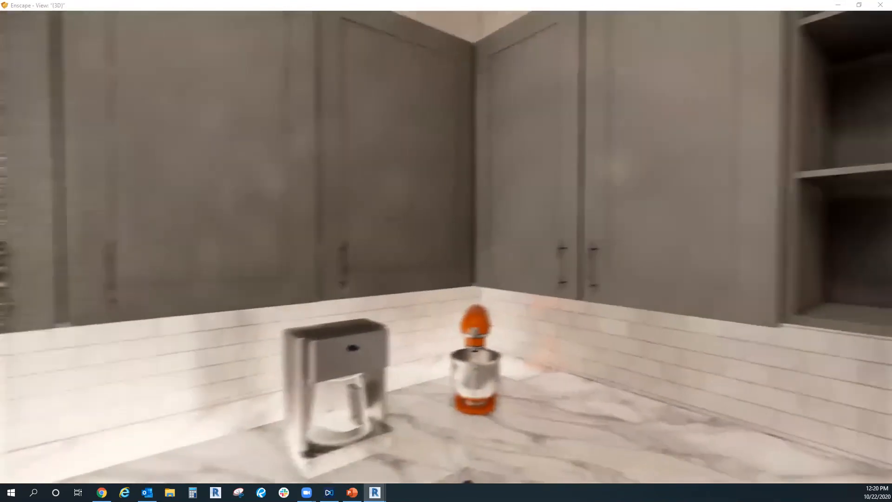
key(s)
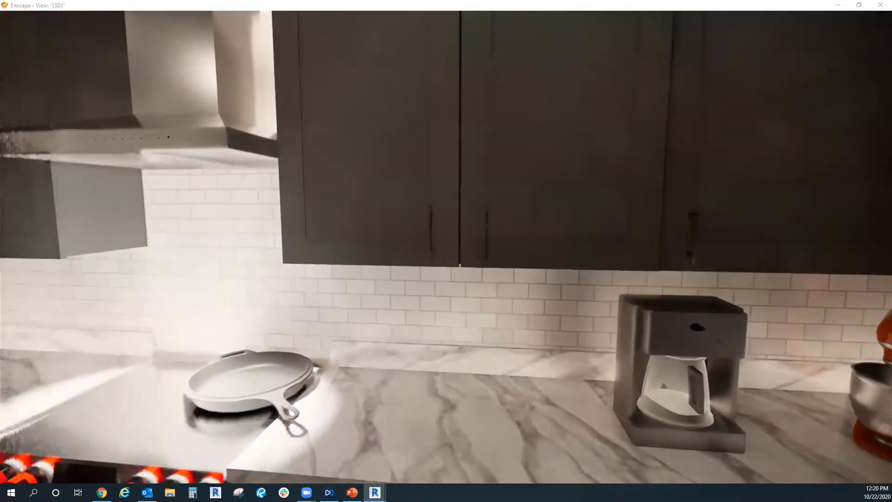
key(w)
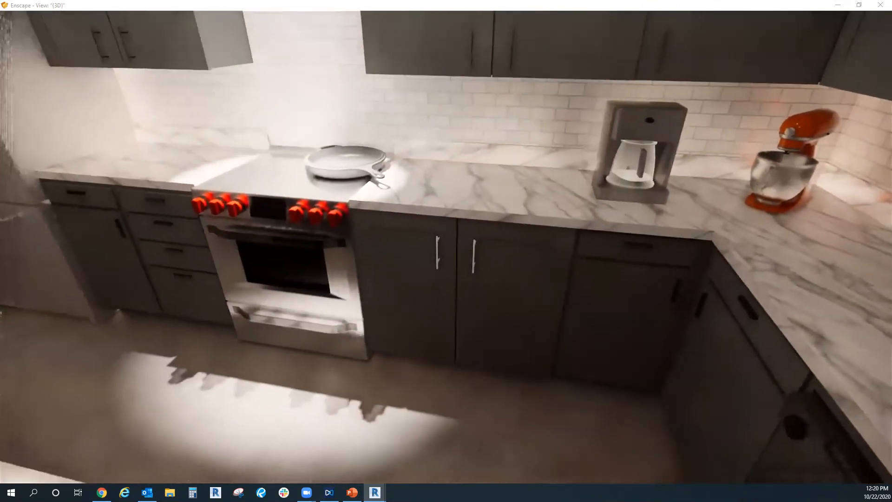
key(s)
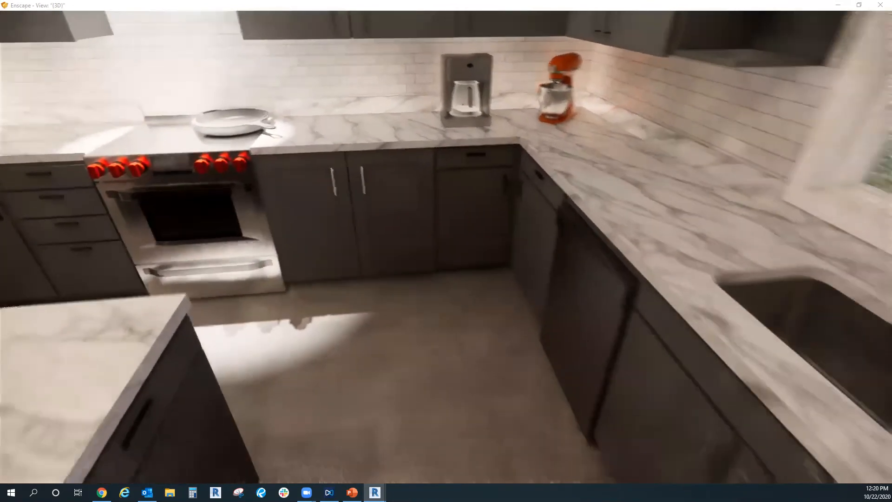
key(s)
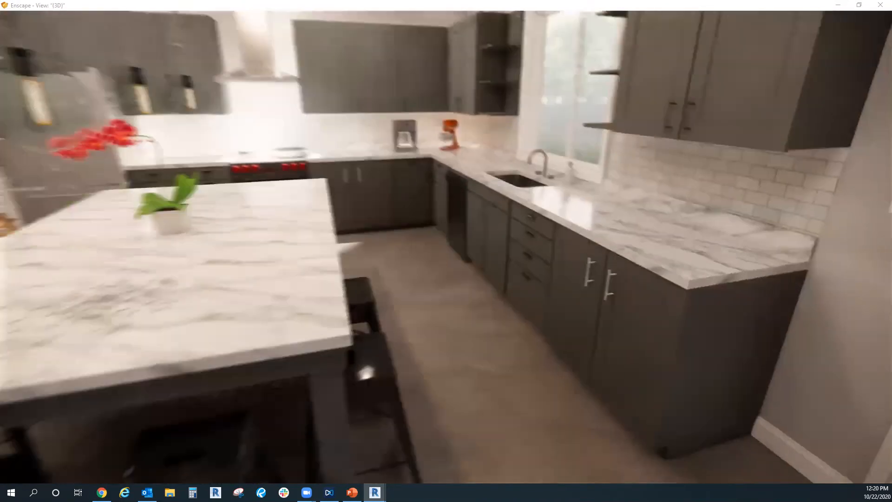
key(s)
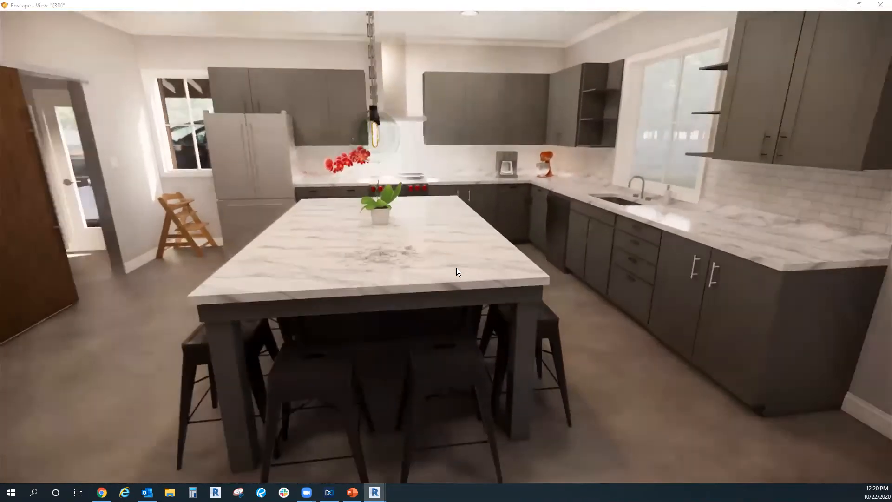